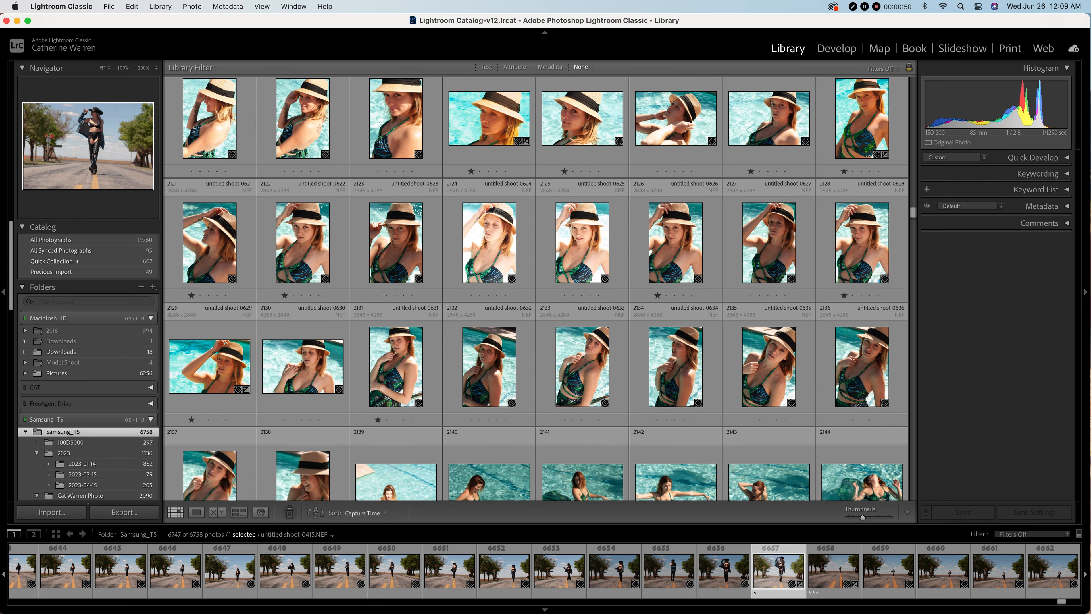
Compare the poolside portraits of the woman in the straw hat and rate untitled shoot-0628.NEF two stars.
scroll(536, 288, down, 3)
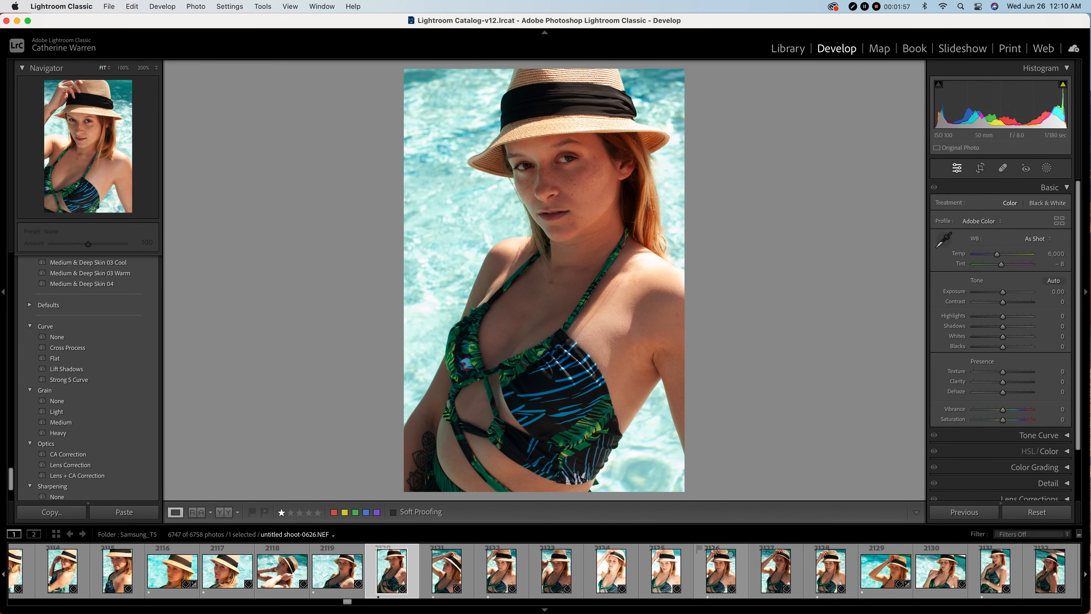
click(721, 571)
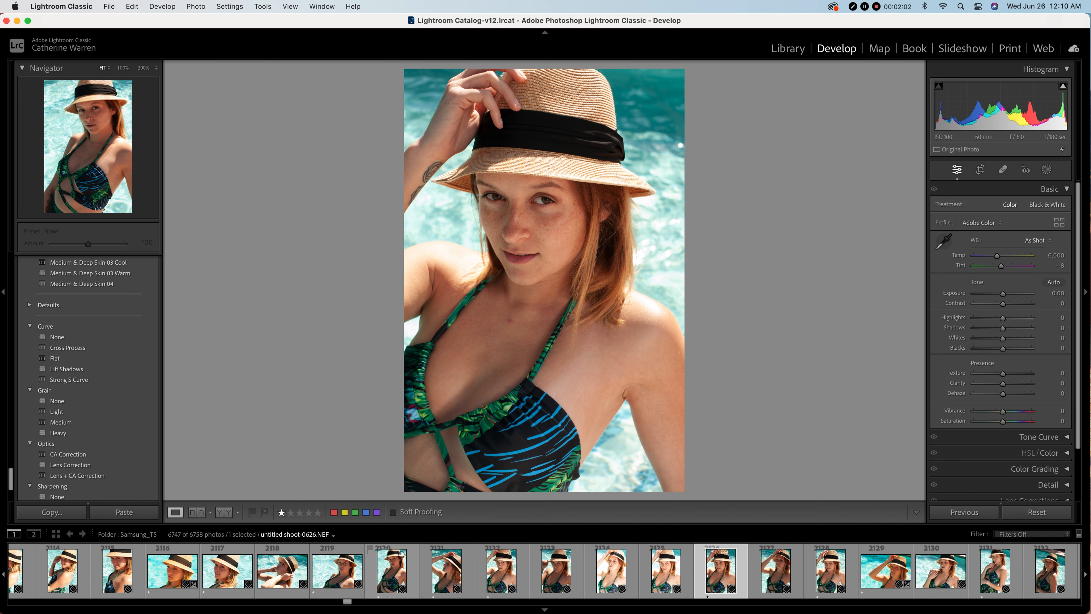
click(389, 572)
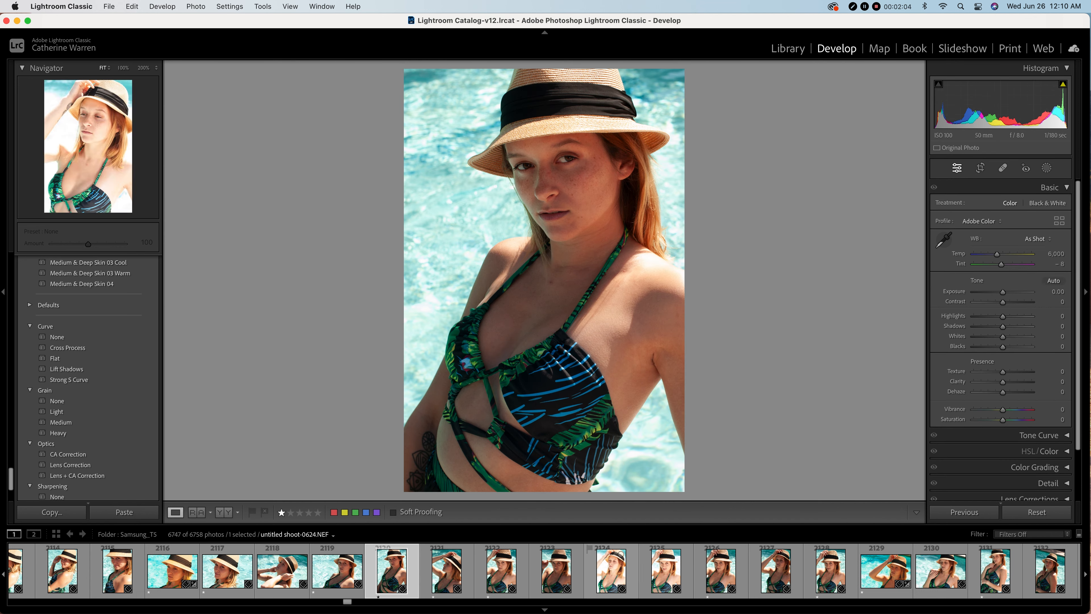
click(666, 570)
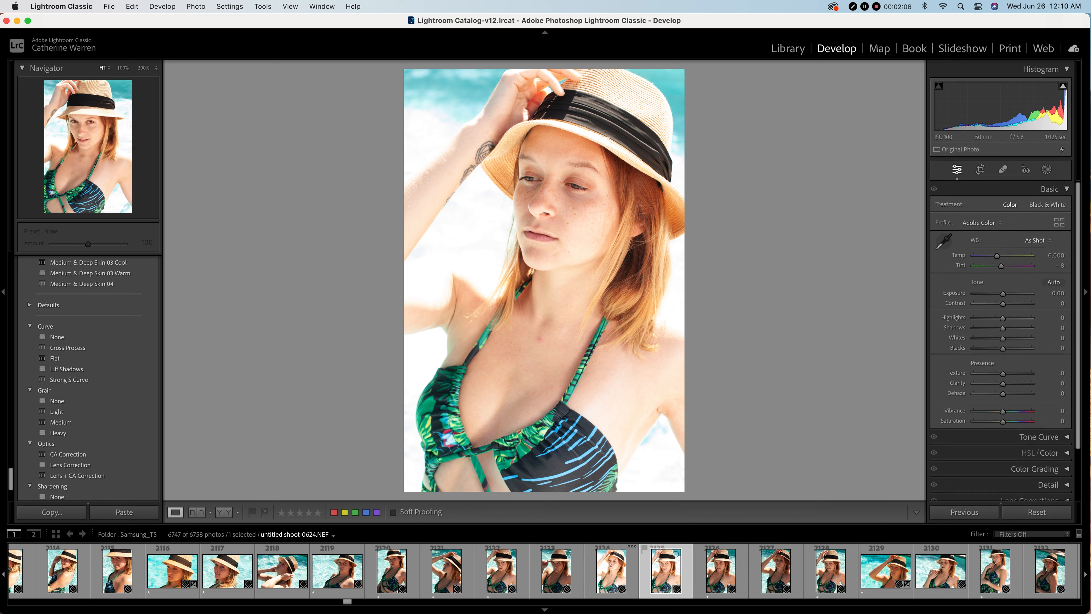
key(Right)
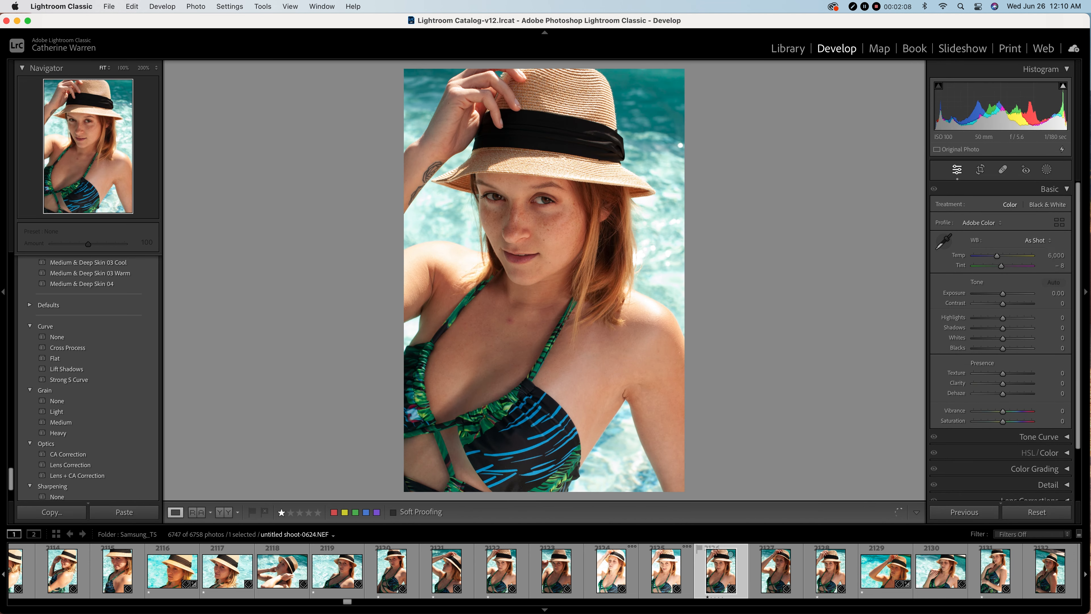
key(Right)
key(Right)
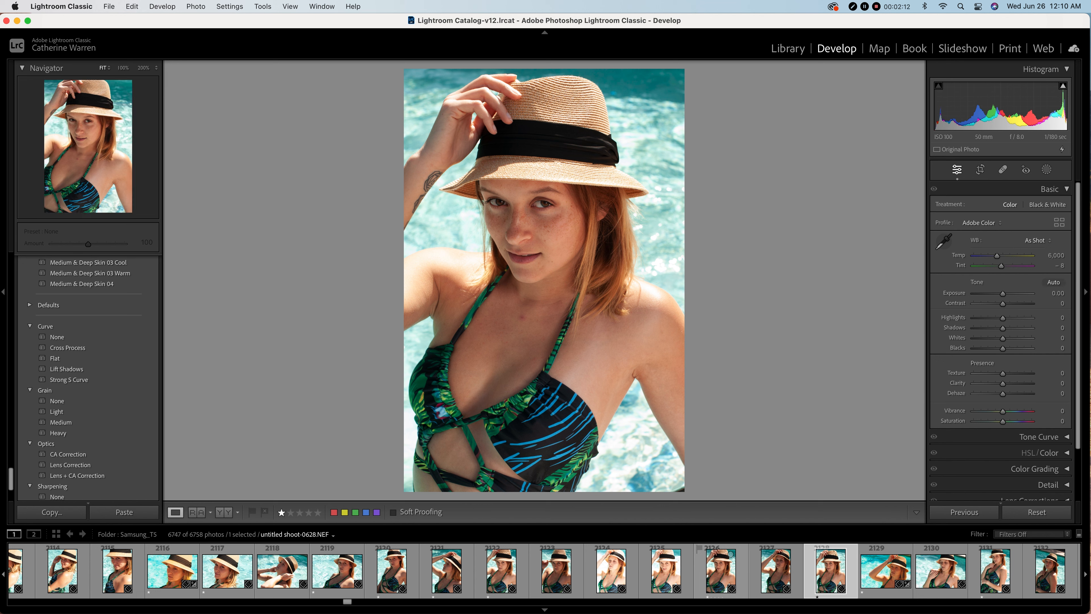
key(Left)
key(Left)
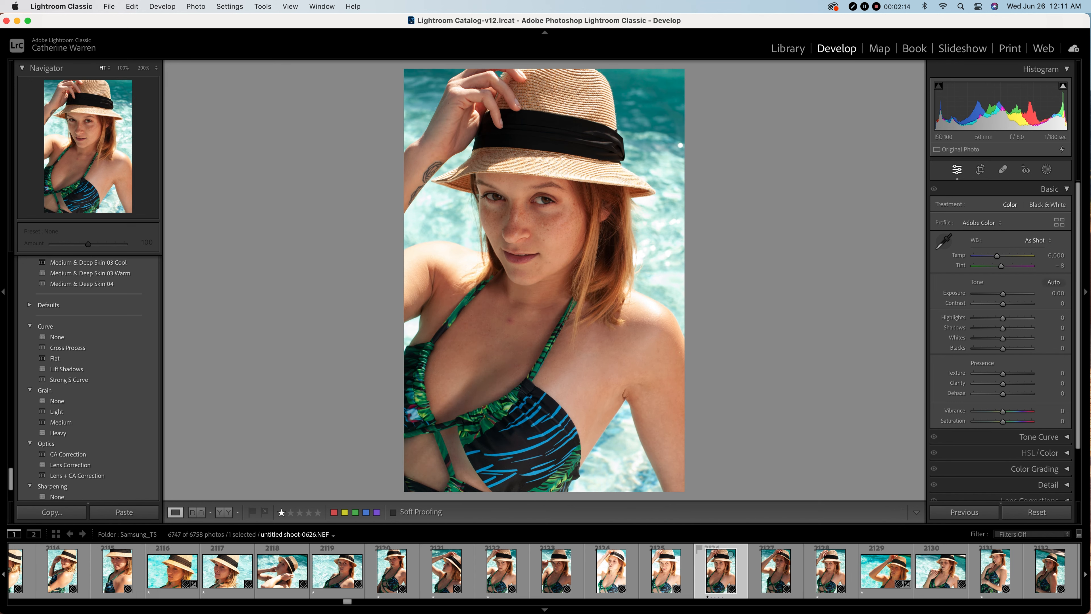
key(Right)
key(Right)
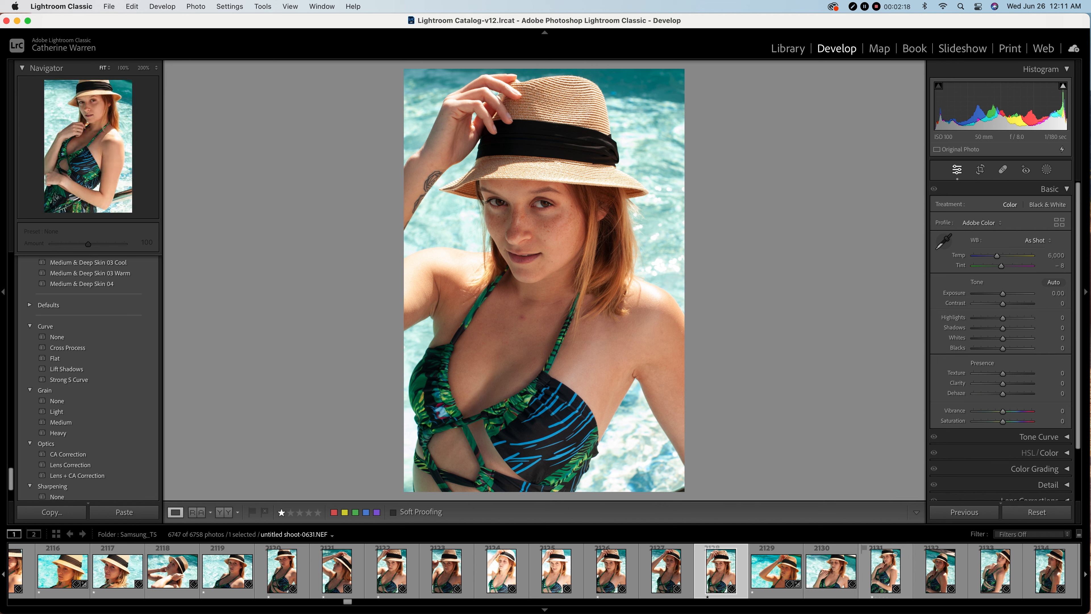
key(2)
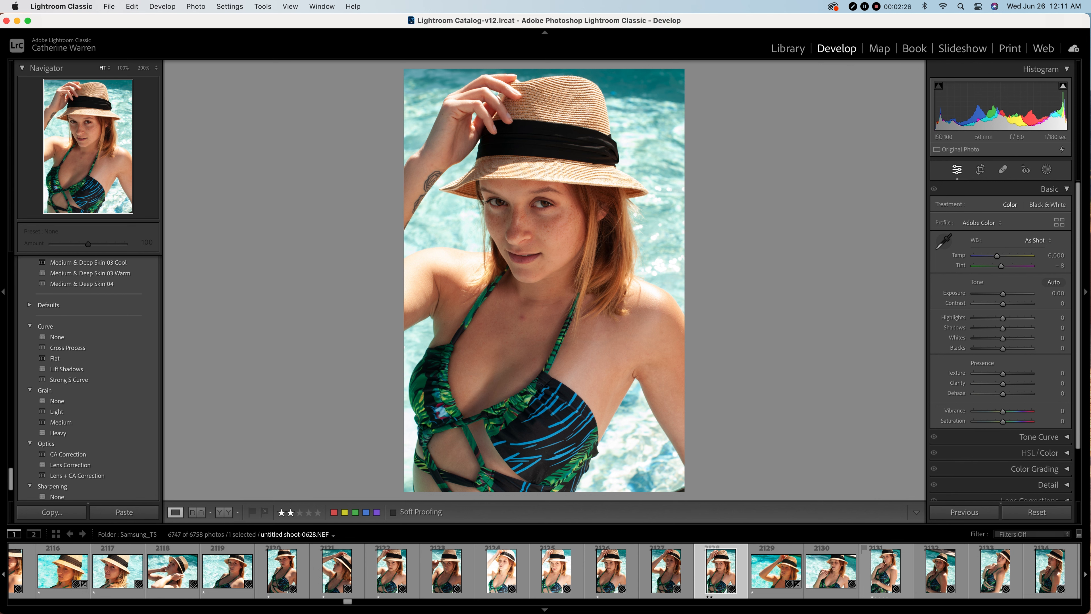
Set the photo's Contrast to −38, Highlights to −13, Shadows to +46, Whites to −25 and Blacks to −41.
drag(1003, 294, 991, 304)
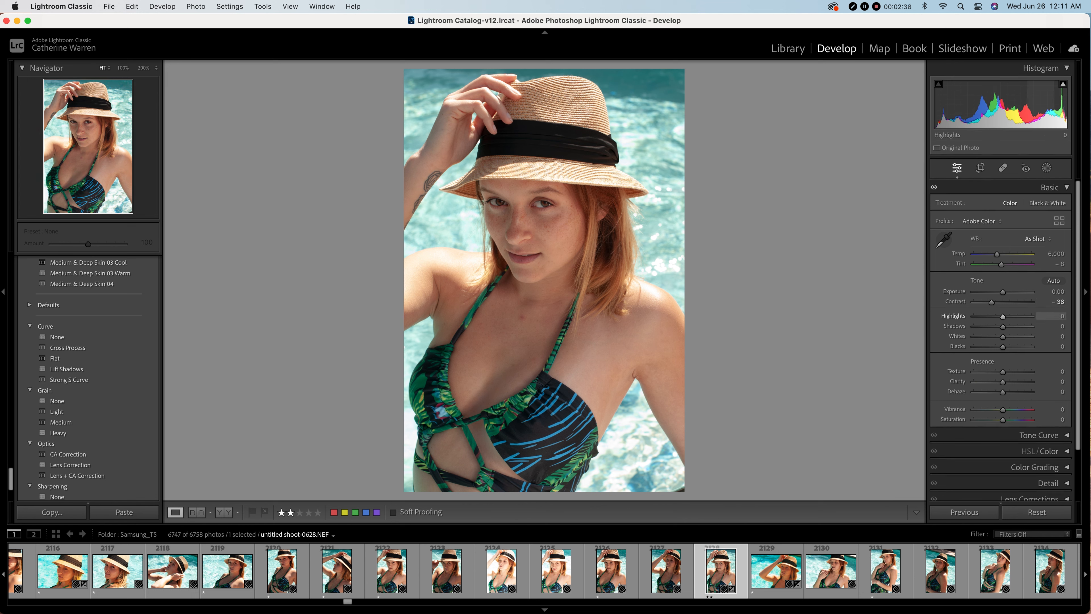
drag(1003, 316, 999, 316)
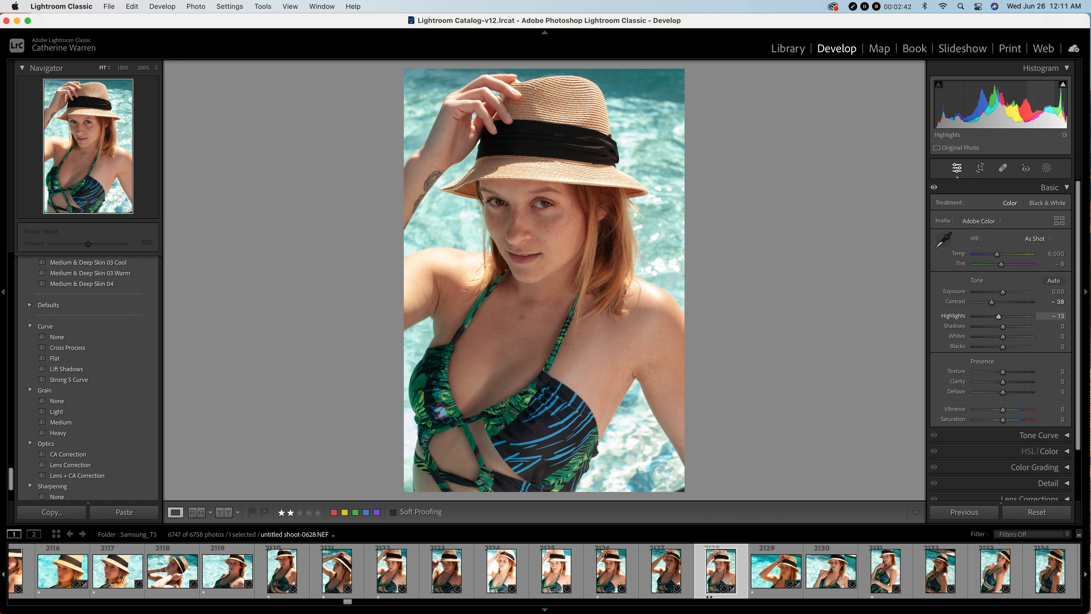
drag(1003, 326, 1016, 326)
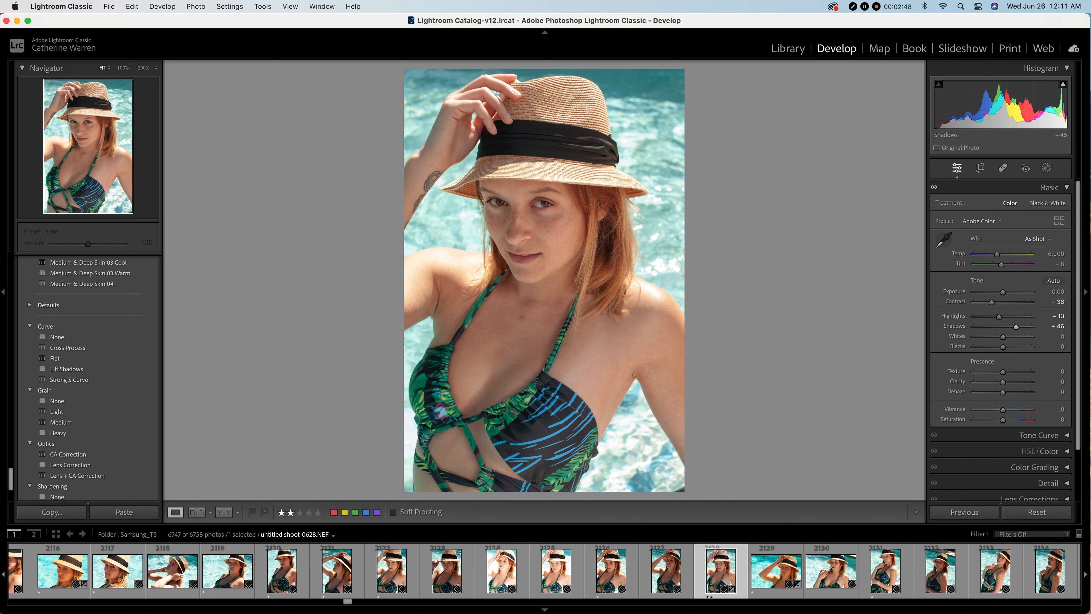
drag(1003, 336, 990, 347)
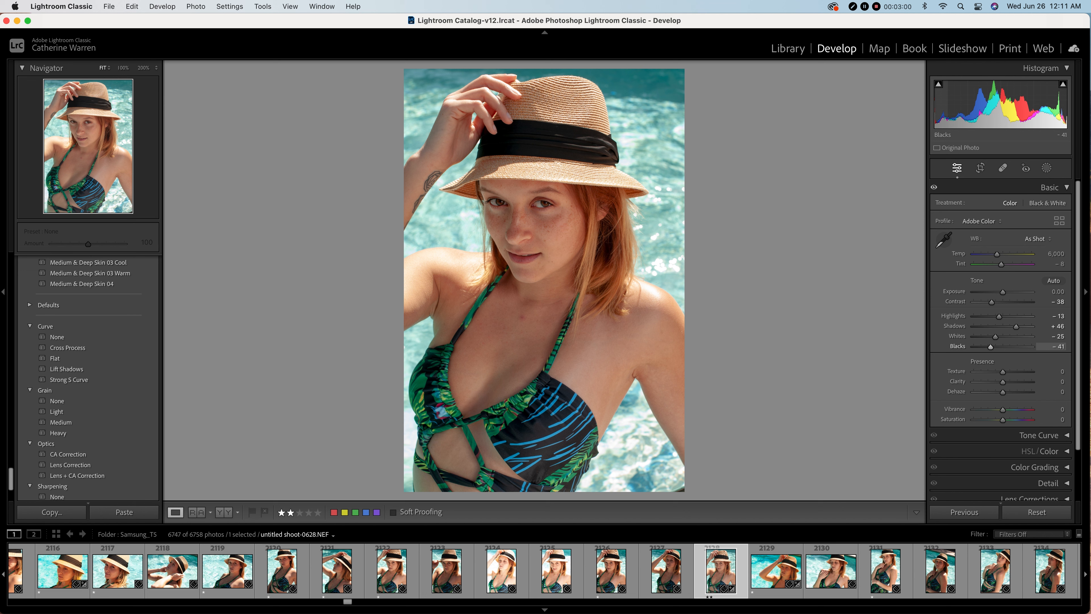
Refine the tone by setting Exposure to +0.10, Shadows to +75 and Blacks to −54.
drag(990, 346, 1003, 293)
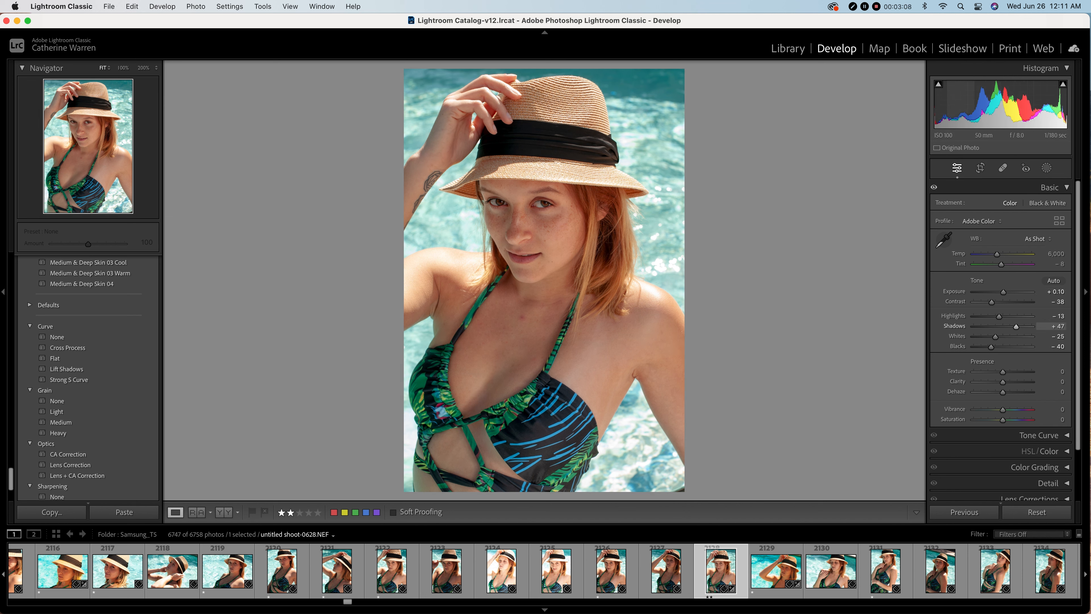
drag(1018, 327, 1026, 327)
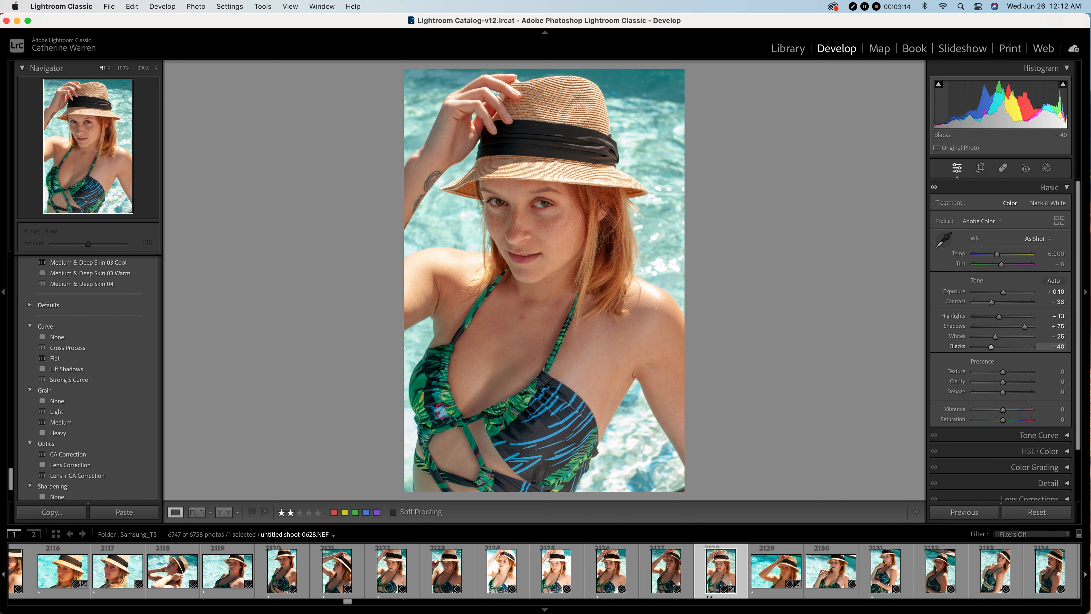
drag(991, 347, 987, 347)
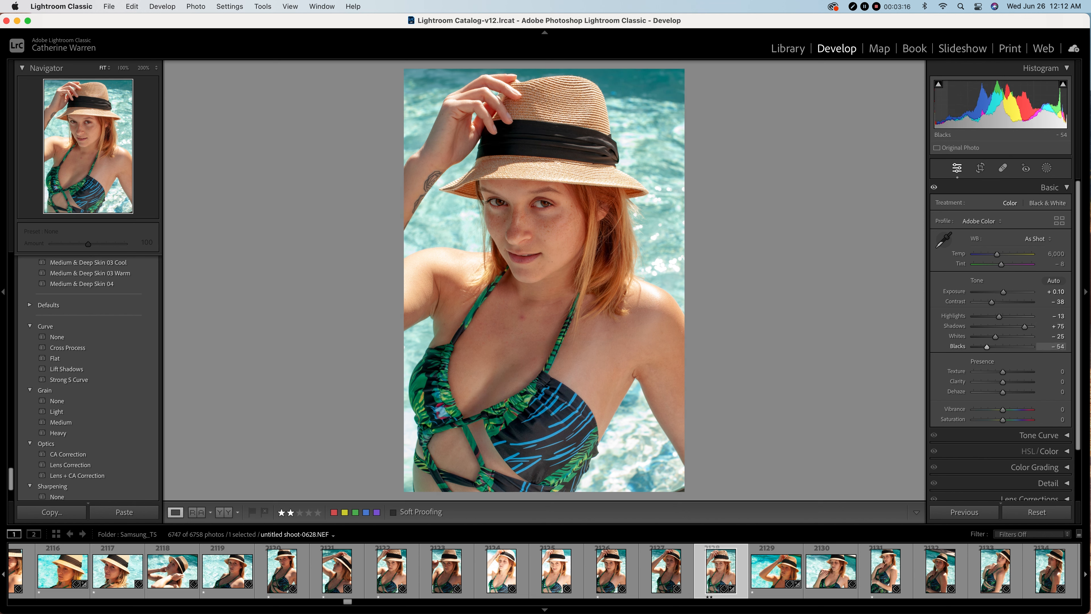
Show before and after side by side and set Texture to −19, Clarity to +8 and Dehaze to +5.
scroll(1001, 301, down, 1)
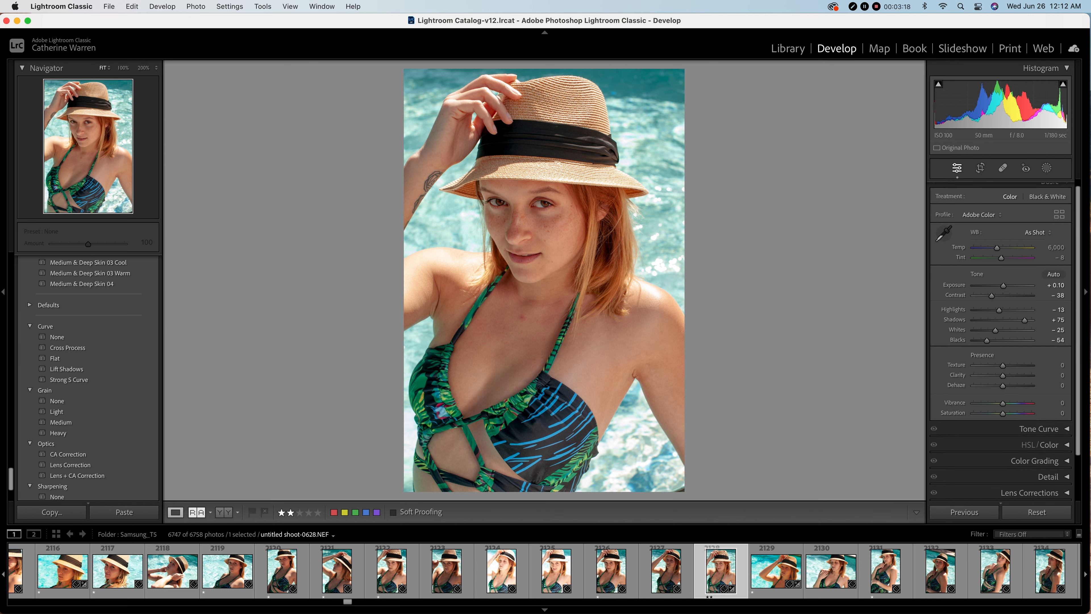
key(y)
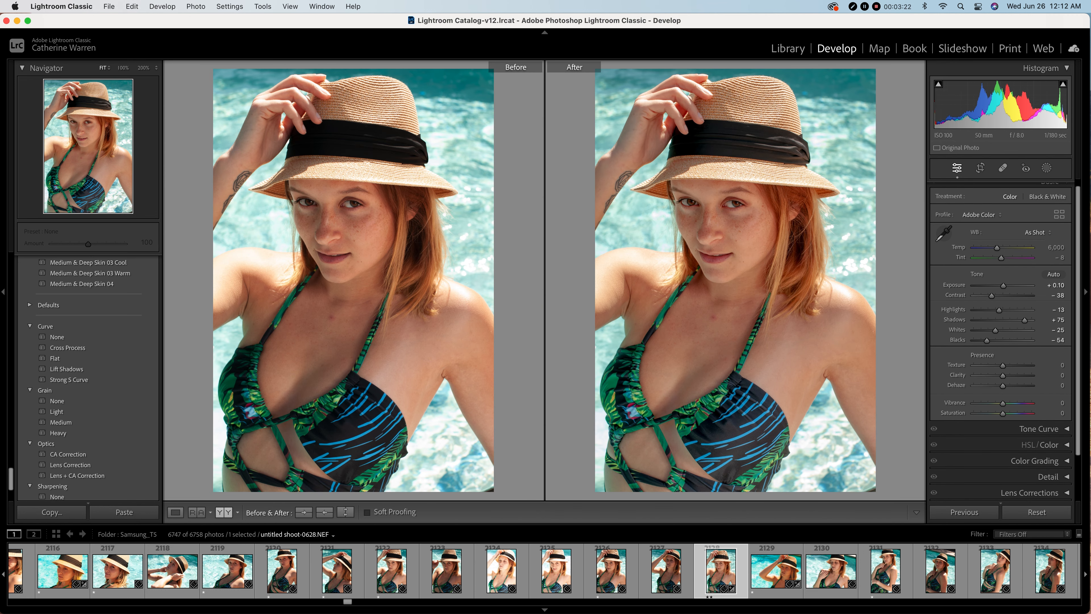
mouse_move(1003, 366)
mouse_down()
mouse_move(980, 366)
mouse_move(997, 366)
mouse_up()
drag(1003, 375, 1006, 375)
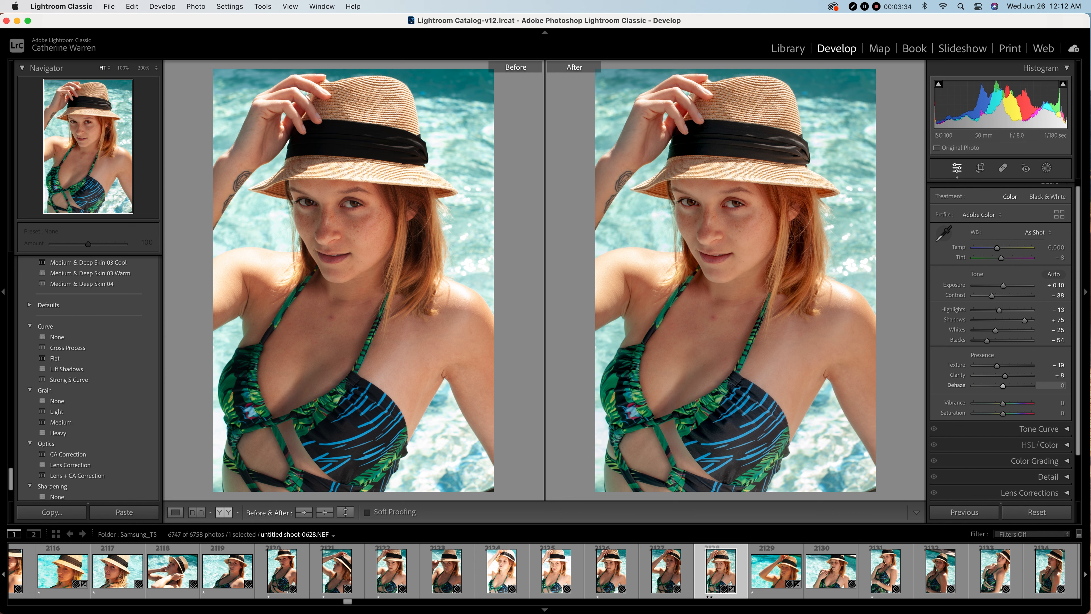
drag(1003, 385, 1005, 386)
Raise the photo's Vibrance to +71.
drag(1005, 385, 1021, 403)
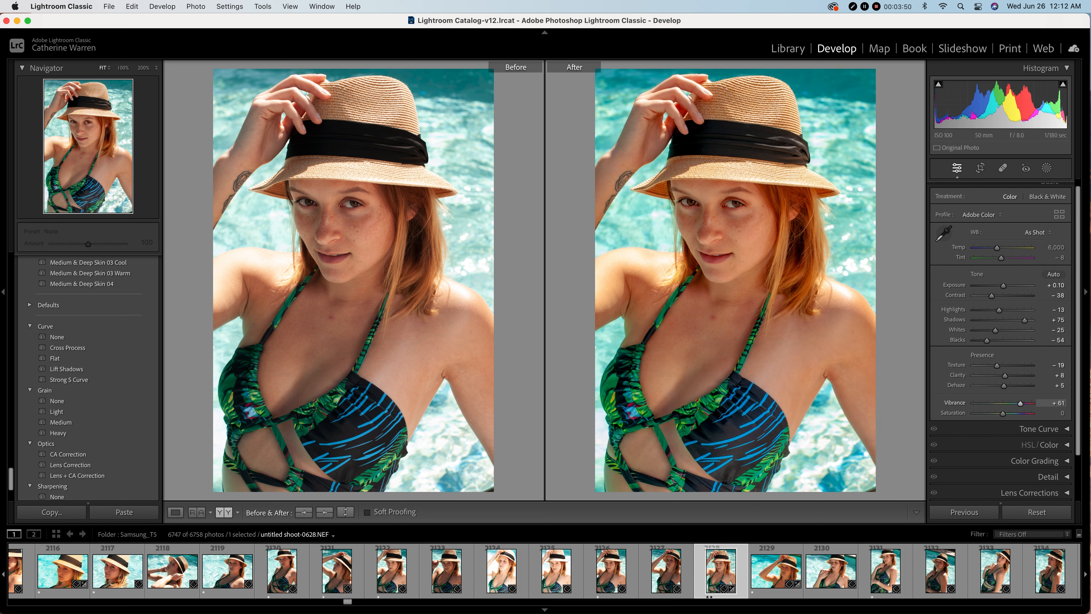
drag(1021, 403, 1023, 402)
drag(1023, 402, 1024, 403)
scroll(1025, 257, up, 1)
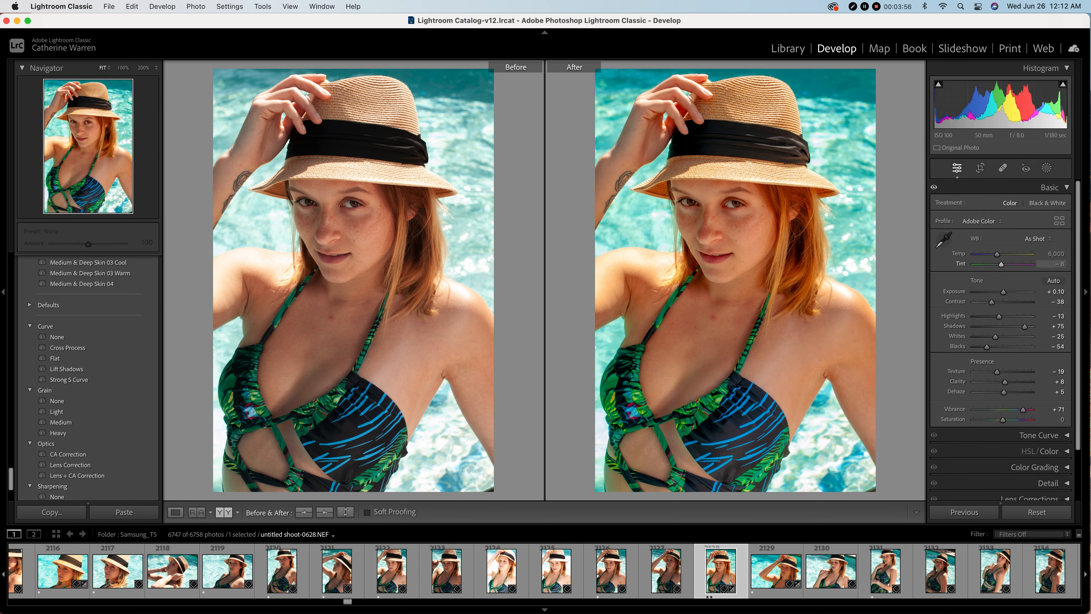
Collapse the basic adjustments and reduce the Orange saturation to −15 in the HSL/Color settings.
click(1050, 187)
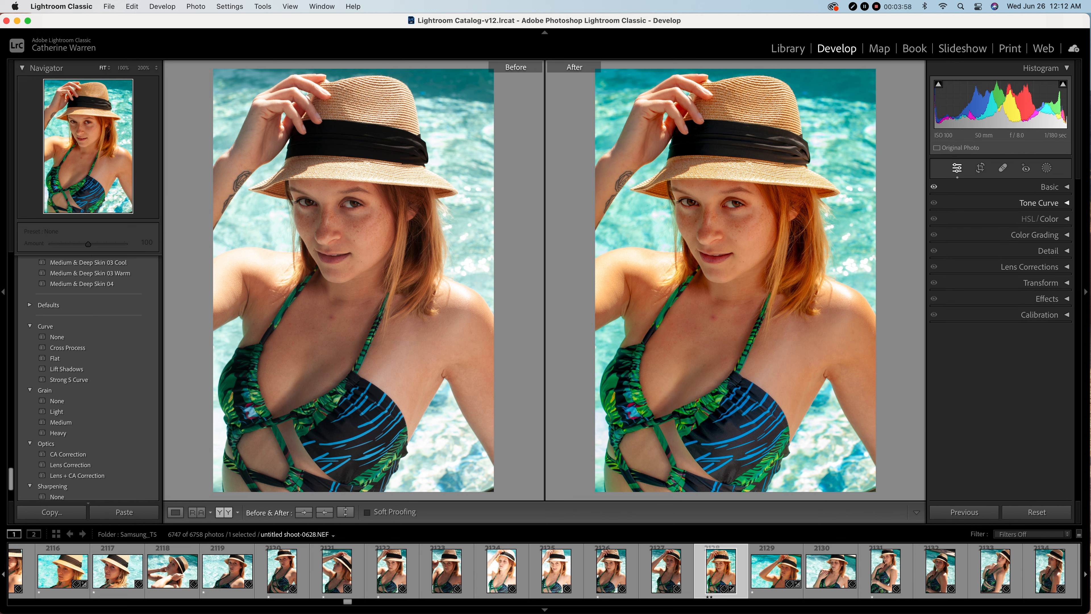
click(1049, 202)
click(1049, 203)
click(1050, 219)
click(964, 235)
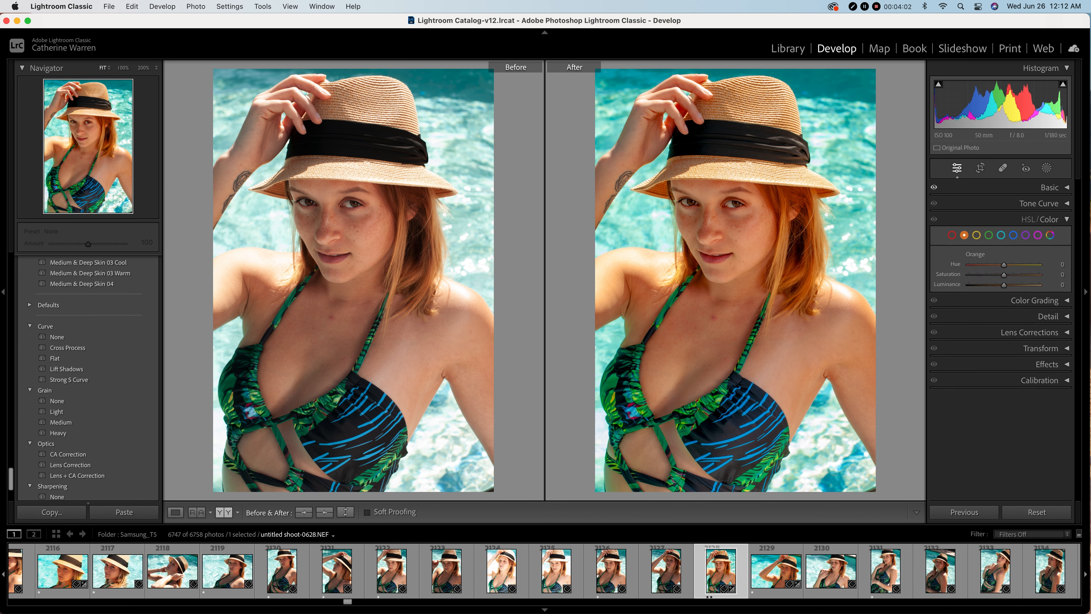
drag(1003, 276, 999, 275)
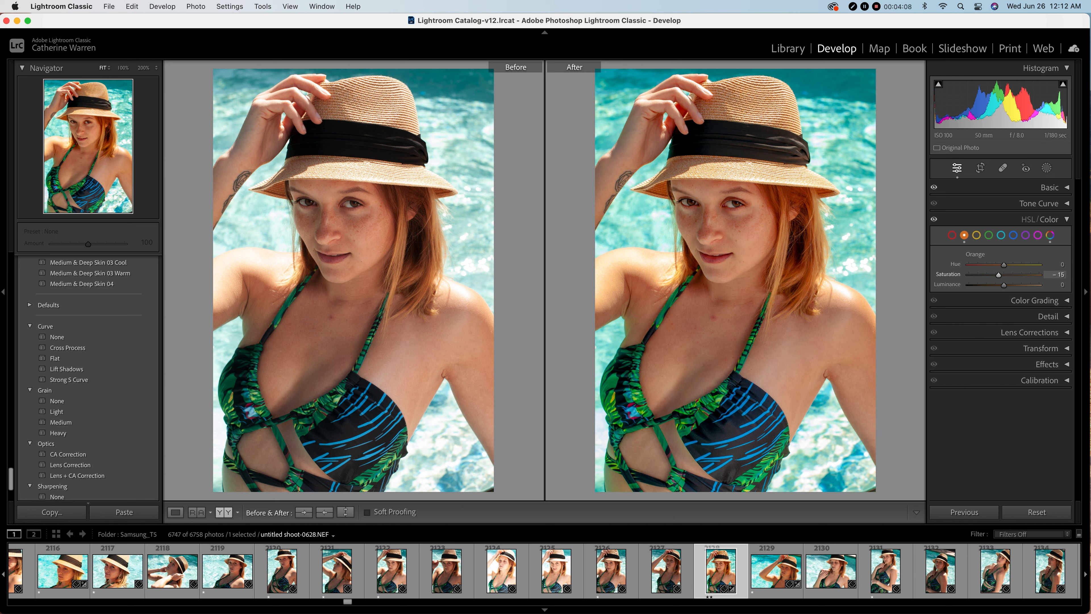
Reduce the yellow and red saturation and fine-tune the orange saturation.
click(976, 234)
drag(999, 275, 992, 275)
click(965, 235)
drag(1000, 275, 1000, 275)
click(952, 235)
mouse_move(1004, 275)
mouse_down()
mouse_move(1017, 275)
mouse_move(994, 276)
mouse_up()
Return to the single-photo view and try out different hue shifts for the greens.
click(989, 235)
click(175, 513)
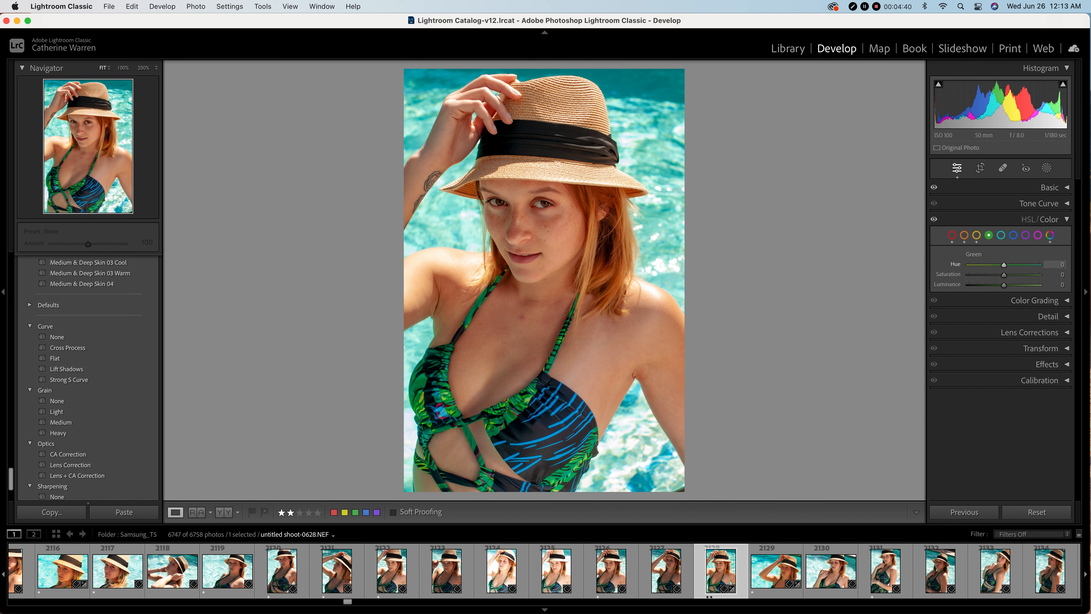
drag(977, 265, 1005, 265)
Set the Aqua hue to −6 and compare the edited portrait with its original version.
click(1001, 235)
mouse_move(1004, 264)
mouse_down()
mouse_move(987, 265)
mouse_move(1022, 265)
mouse_move(973, 265)
mouse_move(1039, 265)
mouse_move(969, 265)
mouse_move(1001, 265)
mouse_up()
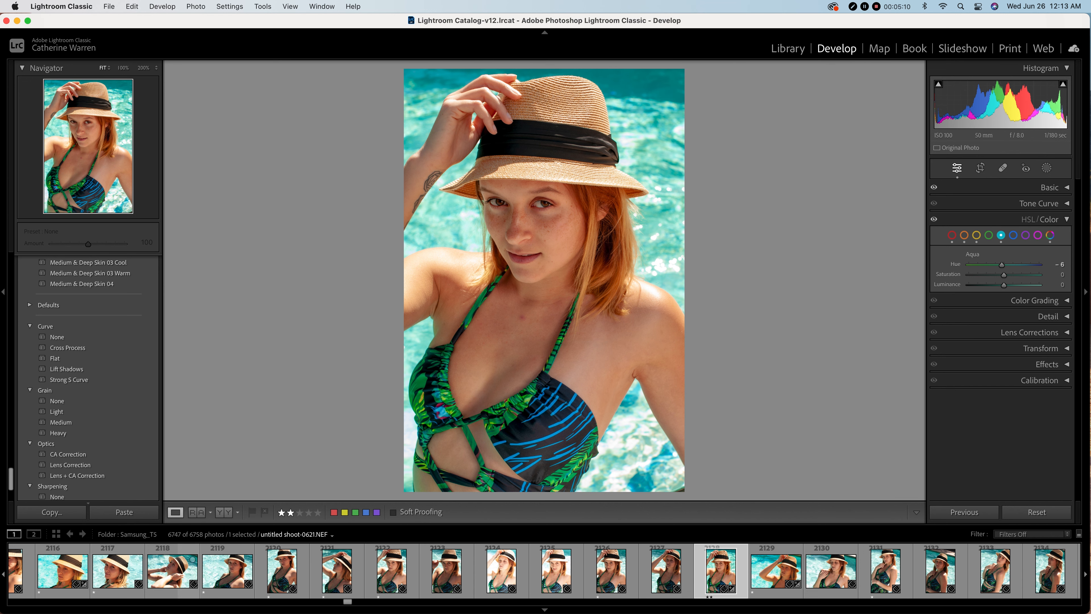
click(224, 512)
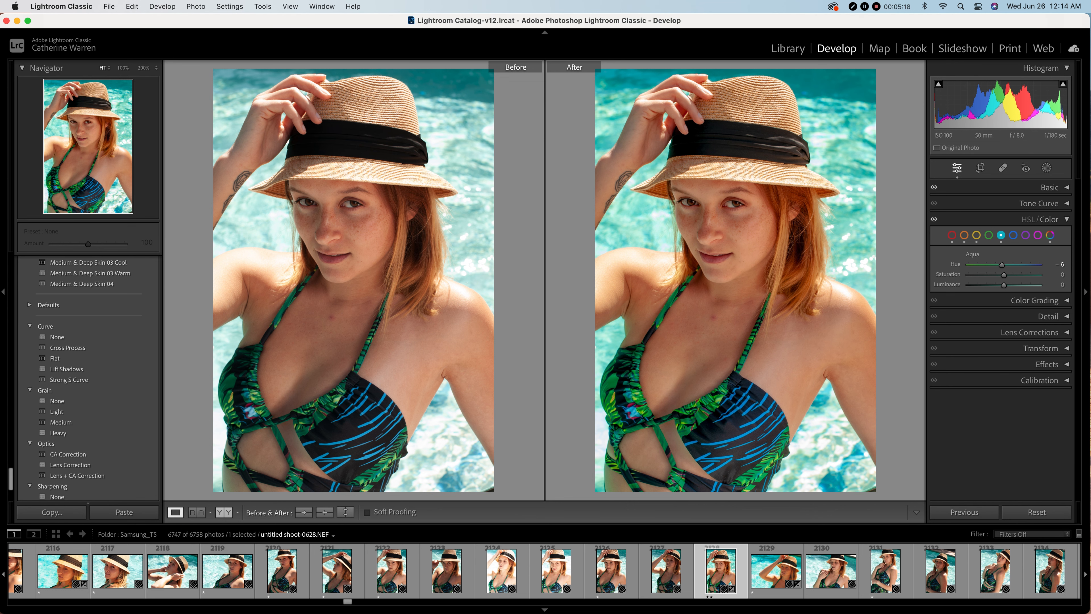
click(175, 512)
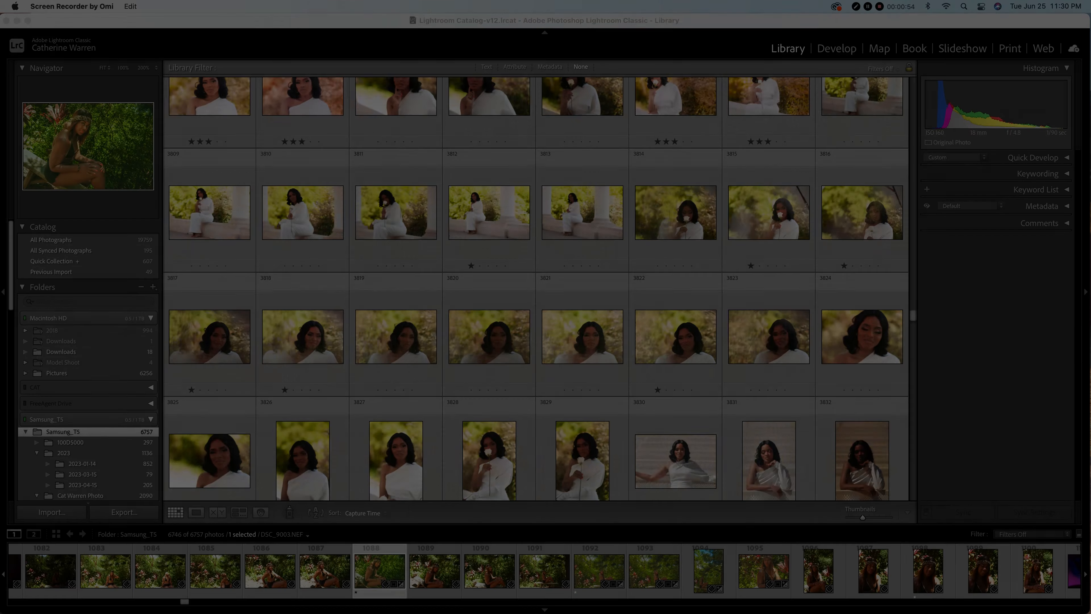
Browse the library grid past the library and bookshelf portraits to the red-outfit photos.
scroll(536, 289, down, 20)
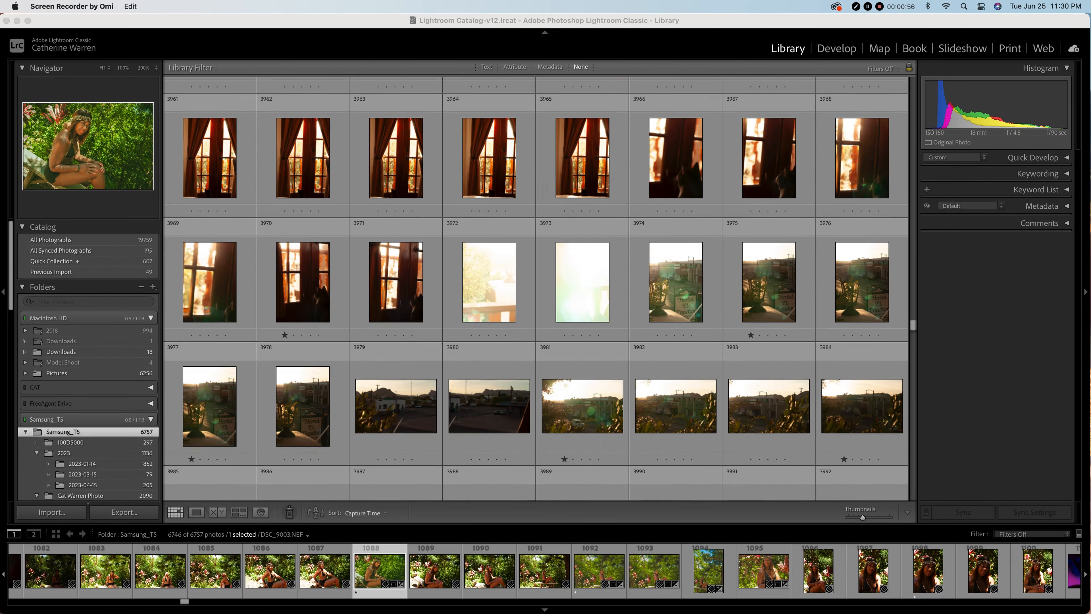
scroll(536, 289, down, 18)
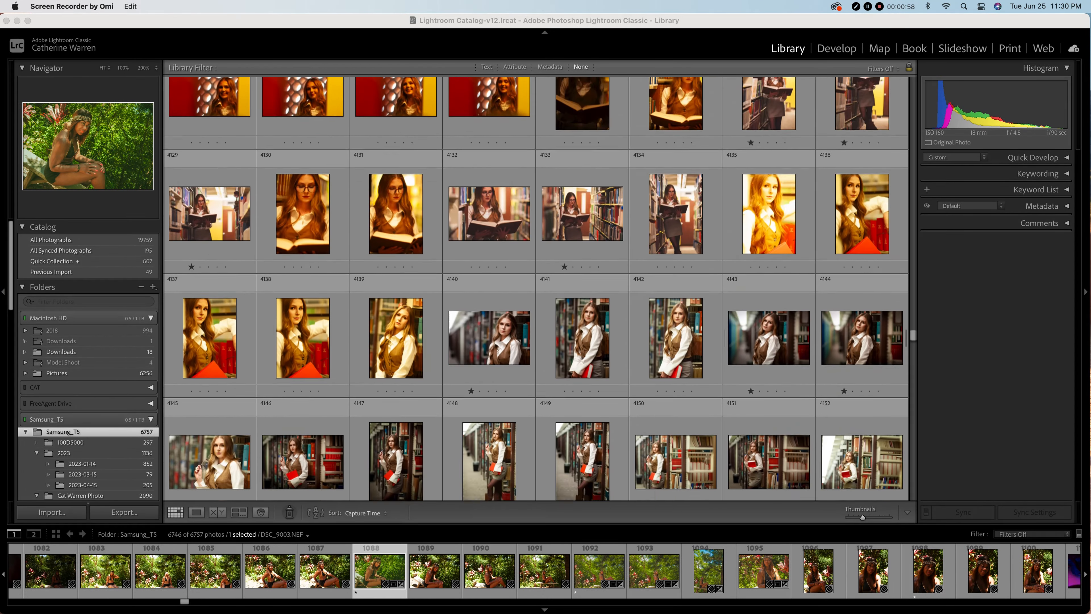
scroll(536, 290, down, 9)
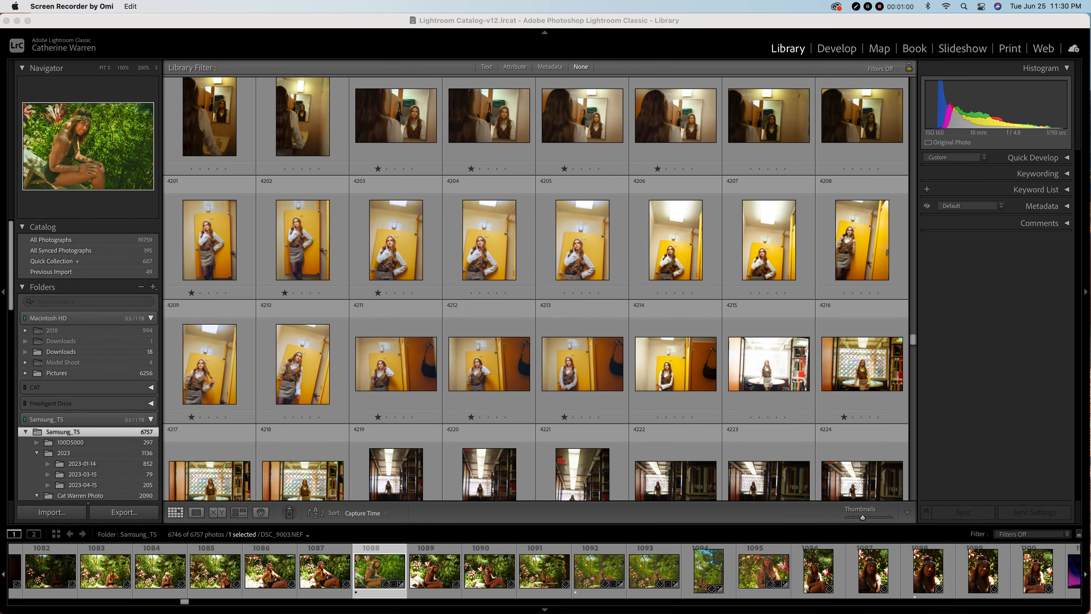
scroll(536, 289, down, 5)
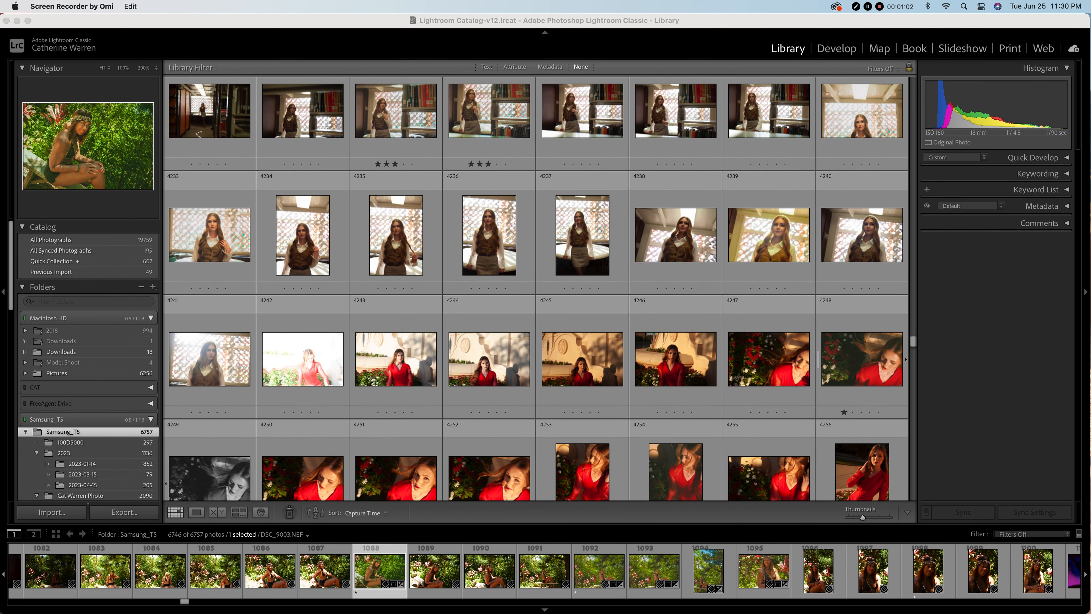
scroll(536, 289, up, 3)
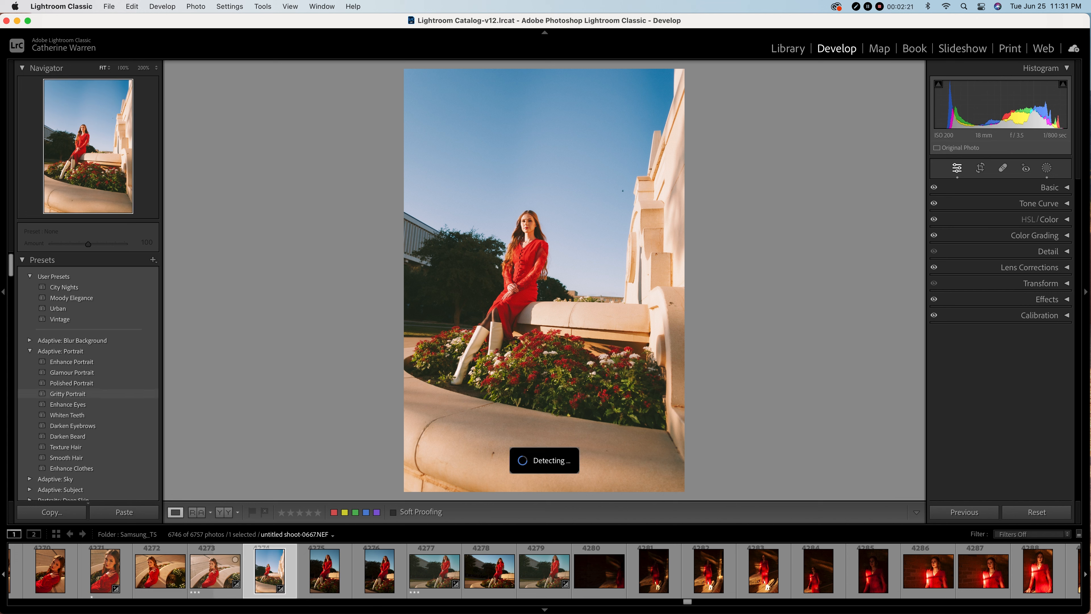
Try the Lift Shadows curve preset on the red-dress flowerbed photo and compare it with its before version.
scroll(65, 397, down, 1)
scroll(64, 393, down, 20)
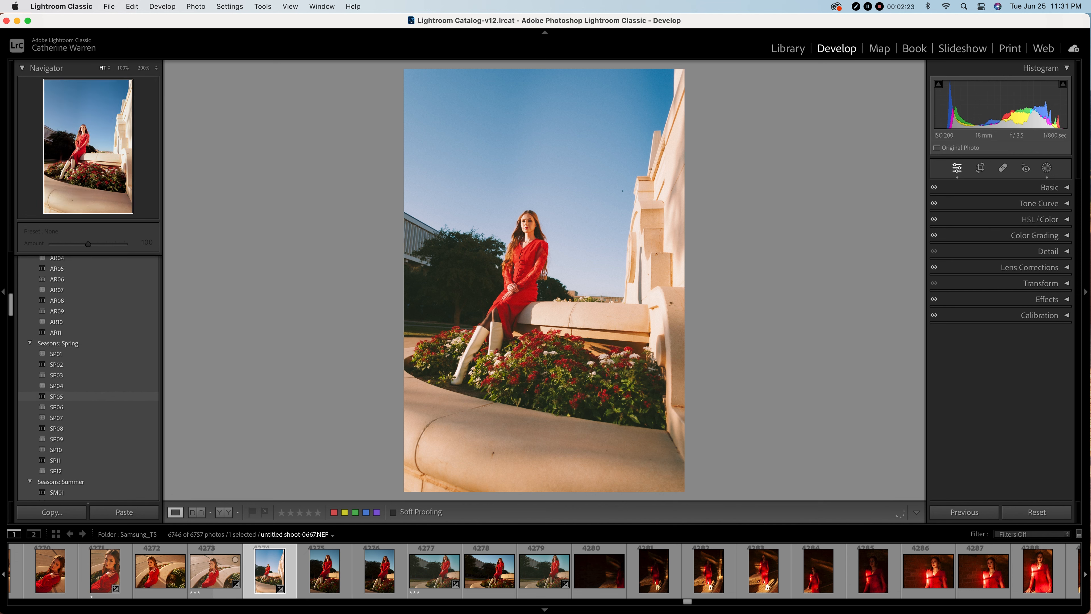
scroll(64, 388, down, 15)
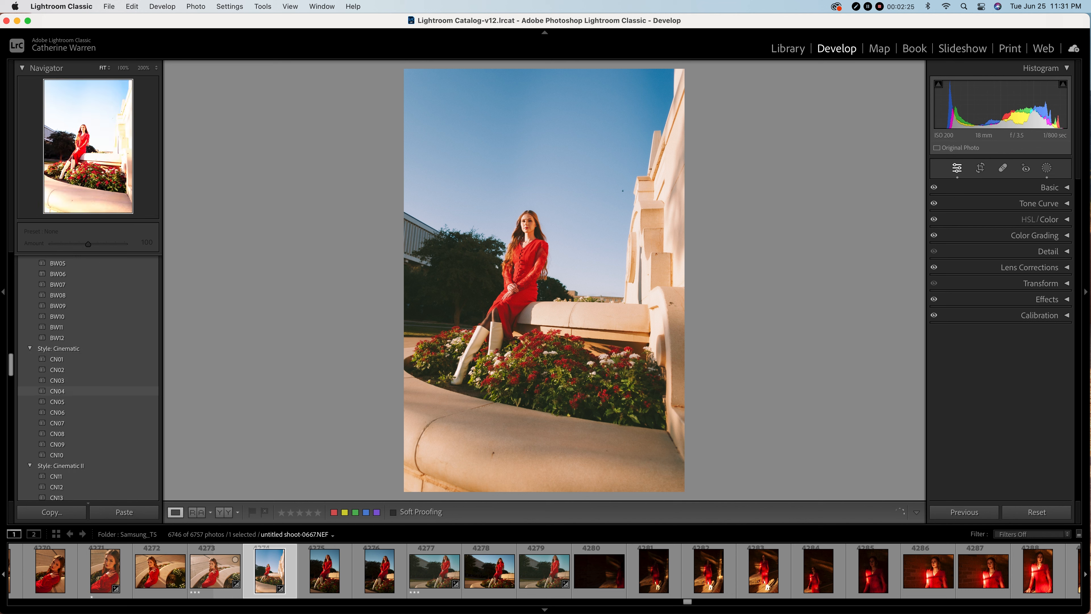
scroll(64, 389, down, 15)
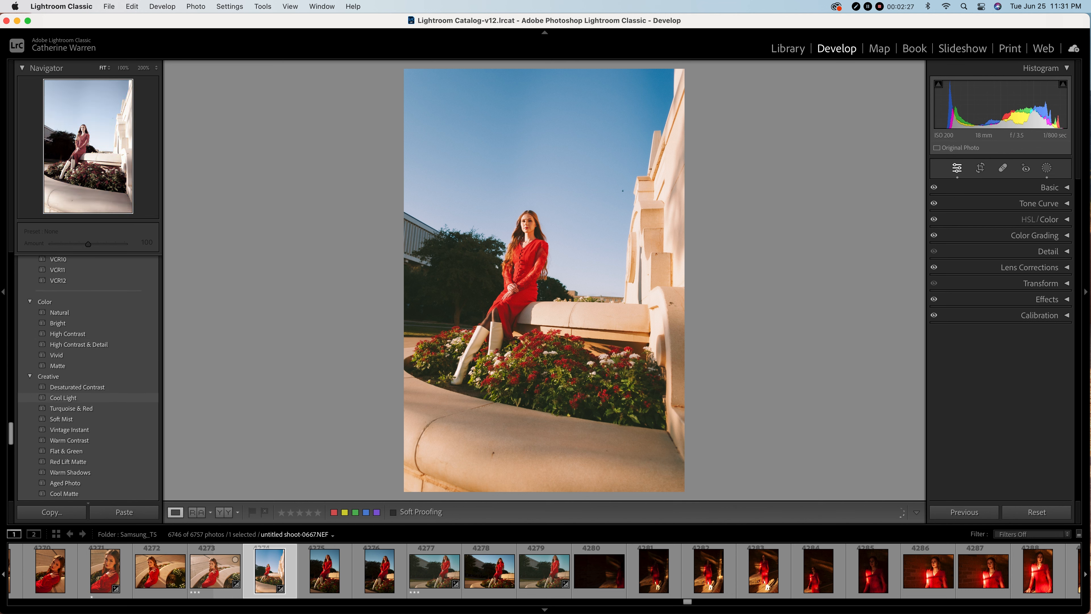
scroll(64, 389, down, 15)
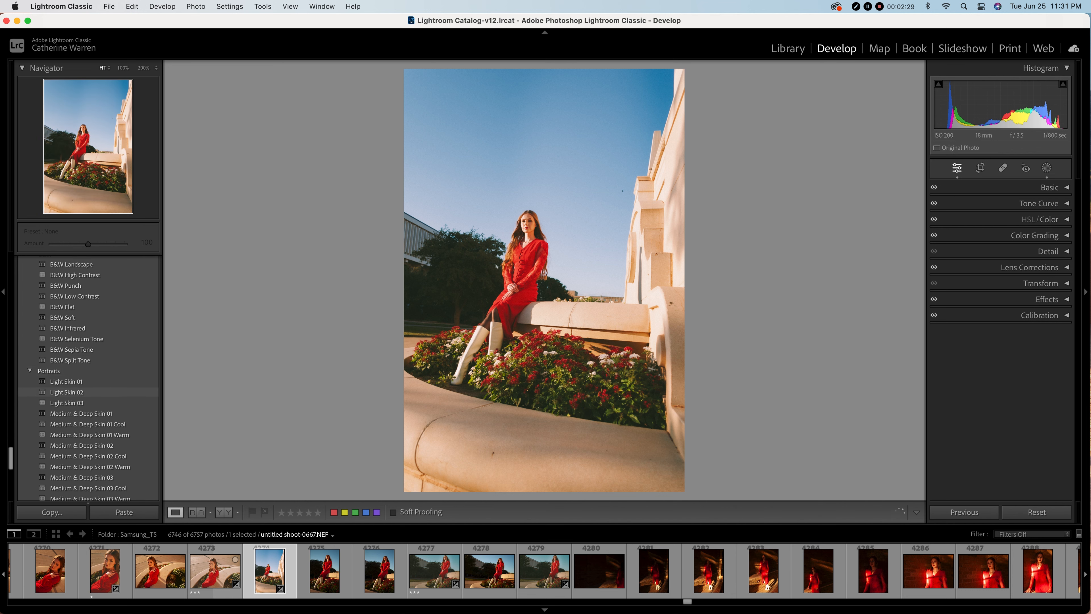
scroll(64, 389, down, 5)
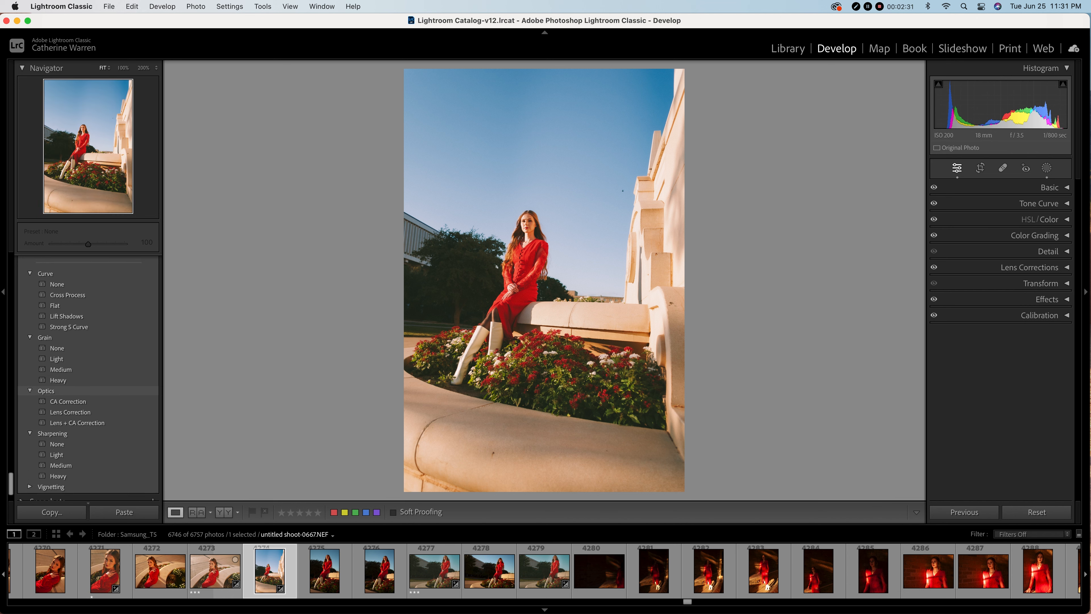
click(67, 335)
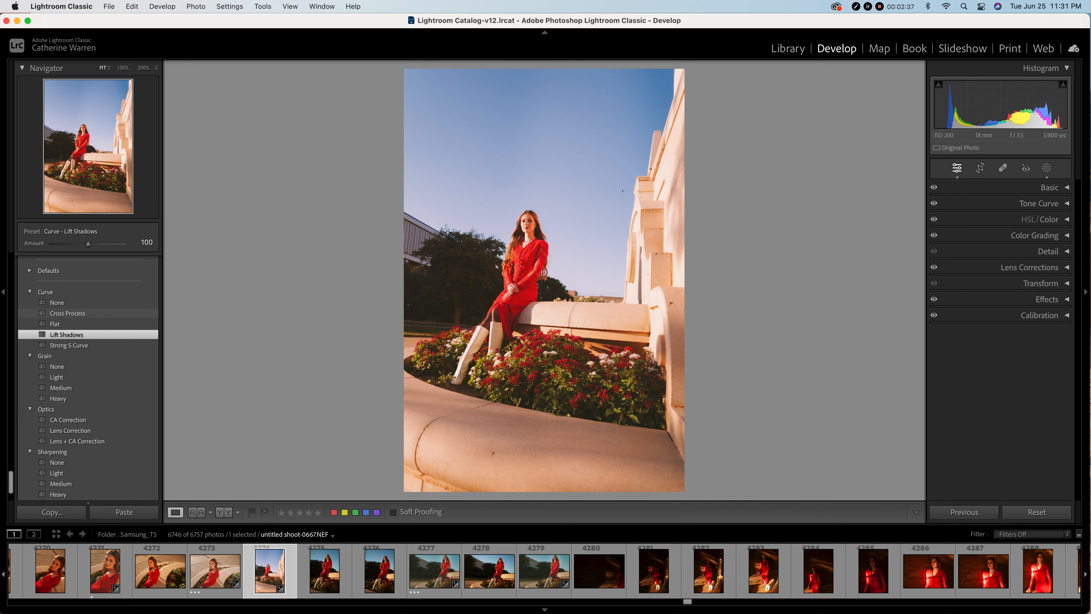
key(y)
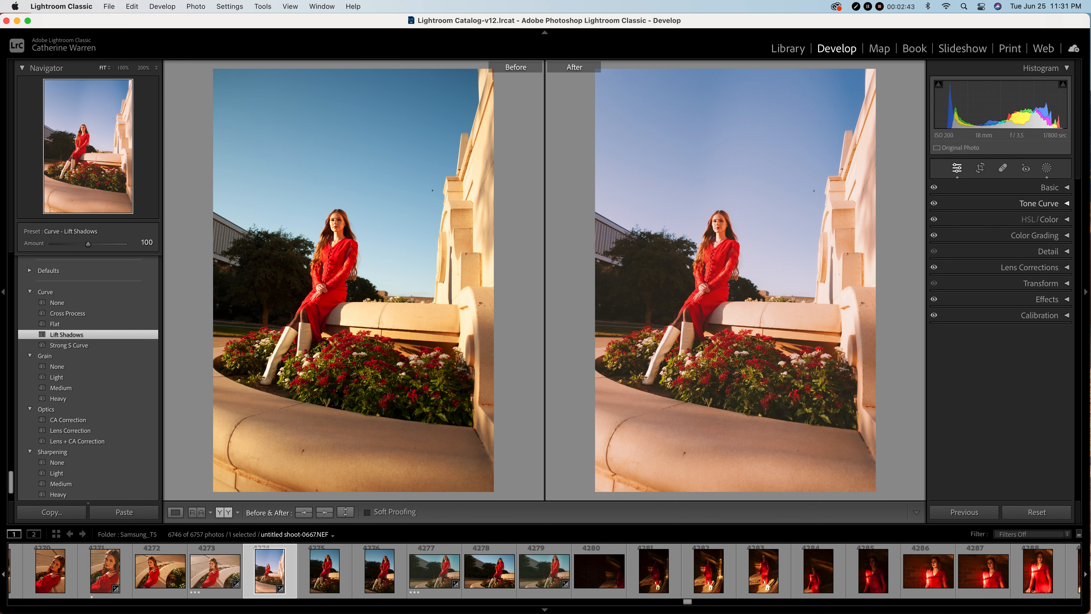
Reset all develop adjustments on the photo and apply the Lift Shadows curve preset to the unedited version.
click(1050, 187)
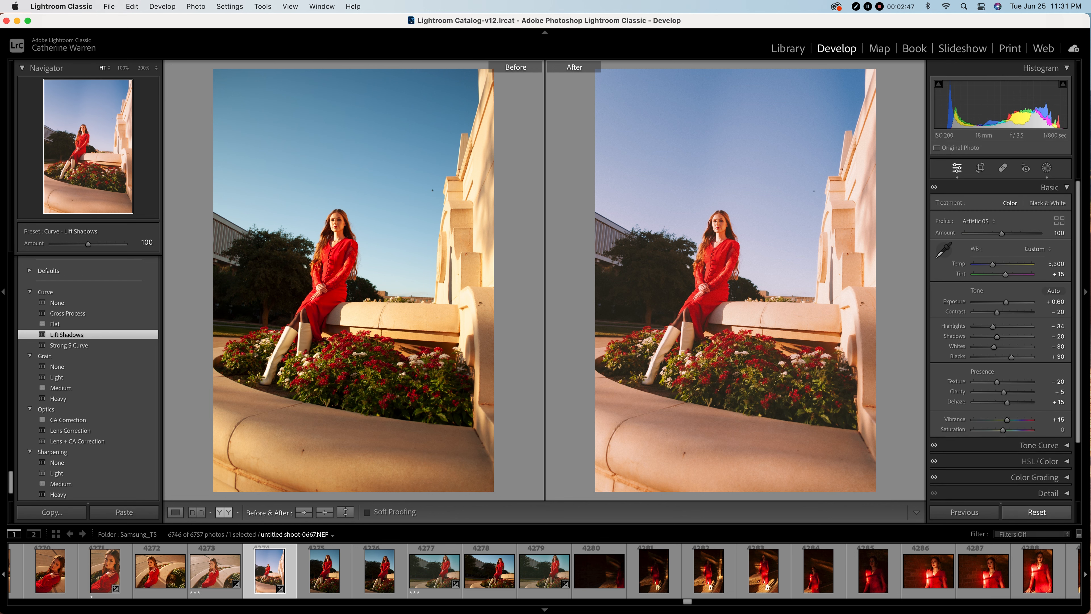
click(1037, 512)
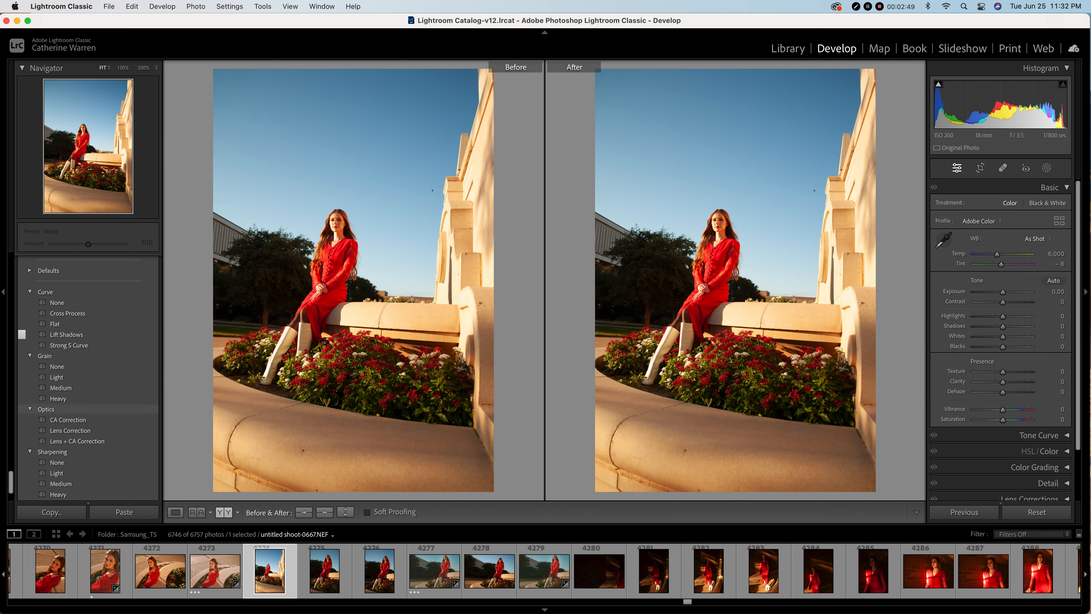
click(66, 335)
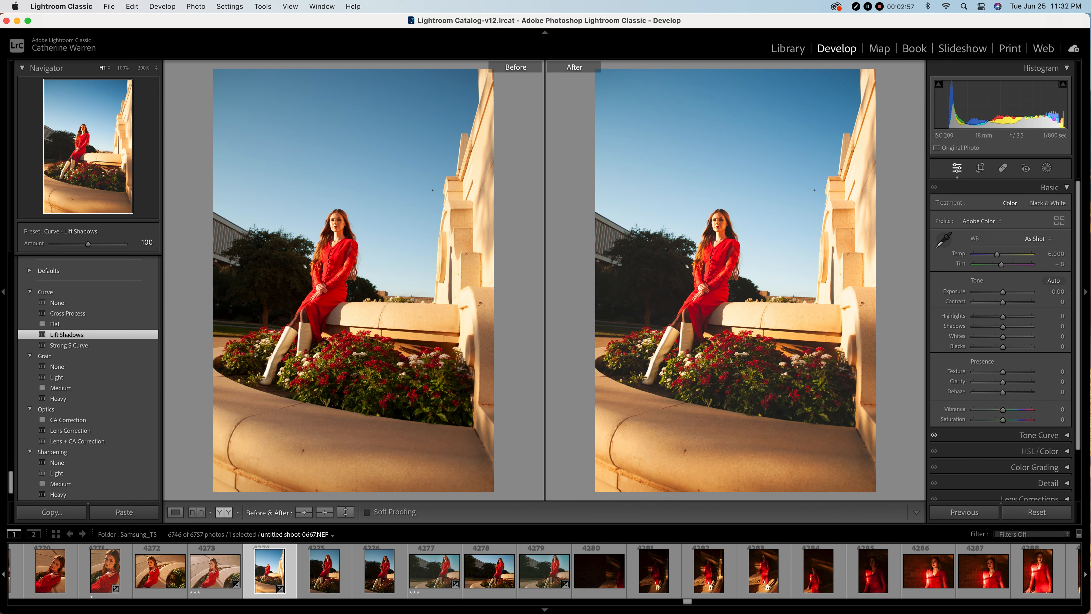
drag(88, 244, 91, 244)
Apply the Light grain preset, examine the grain in the sky up close, and switch to the Medium grain preset.
click(56, 377)
scroll(64, 386, down, 10)
scroll(65, 387, down, 8)
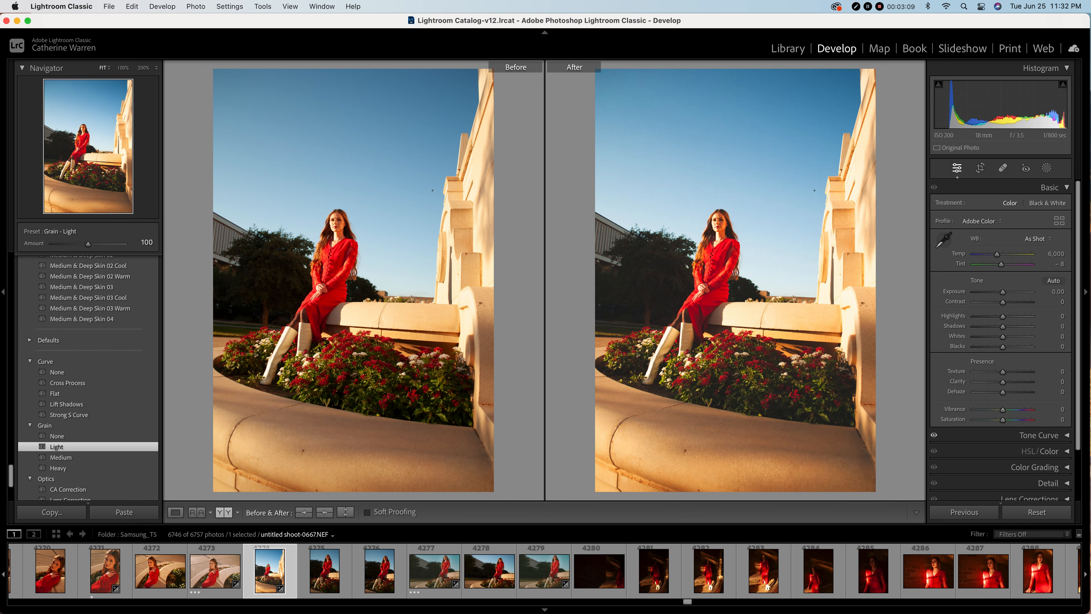
click(240, 151)
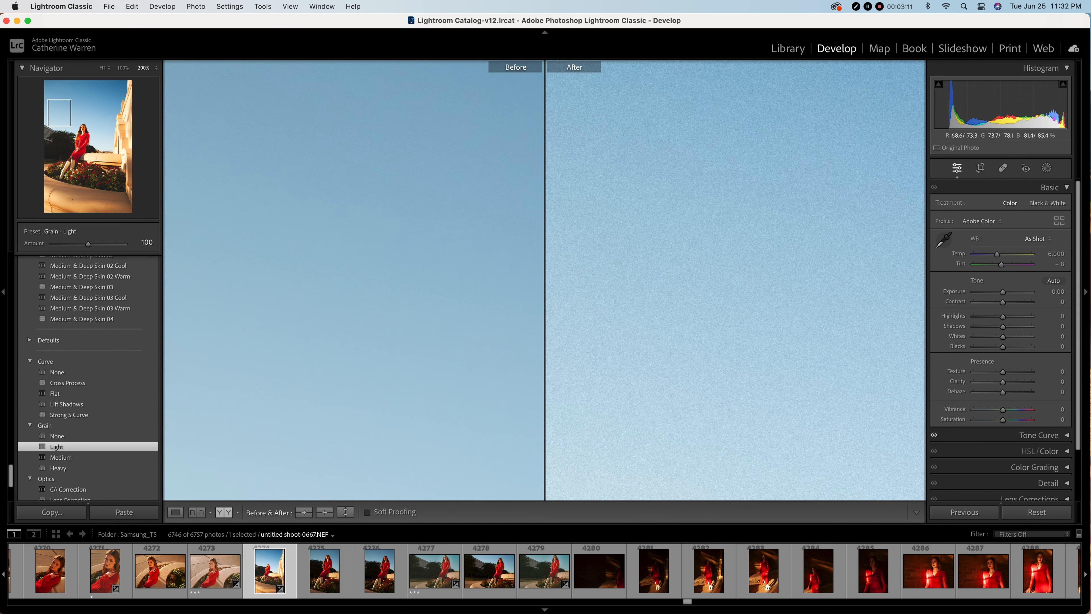
click(61, 457)
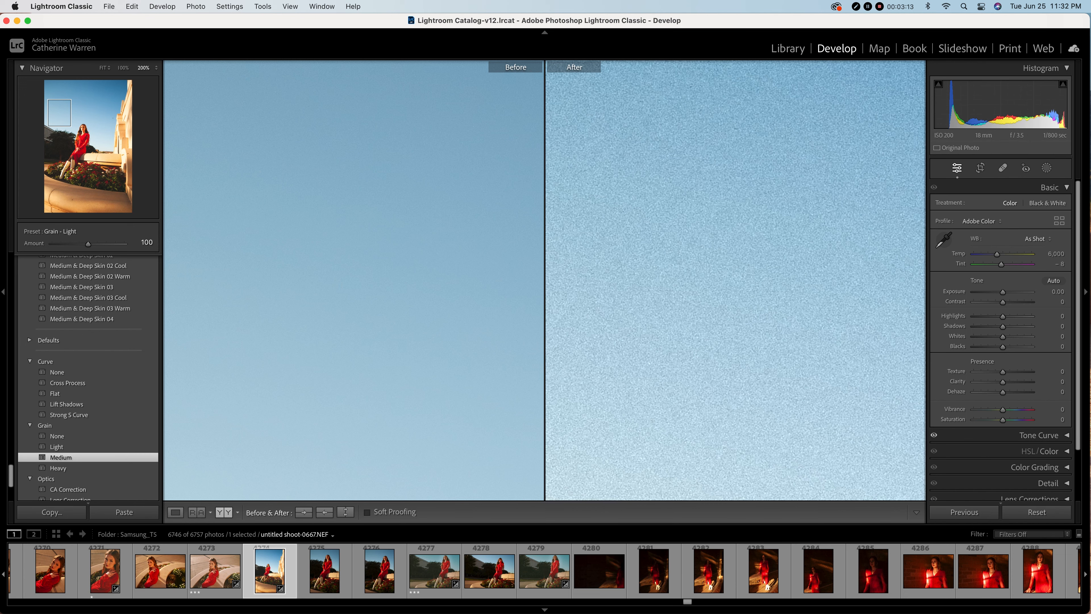
click(267, 271)
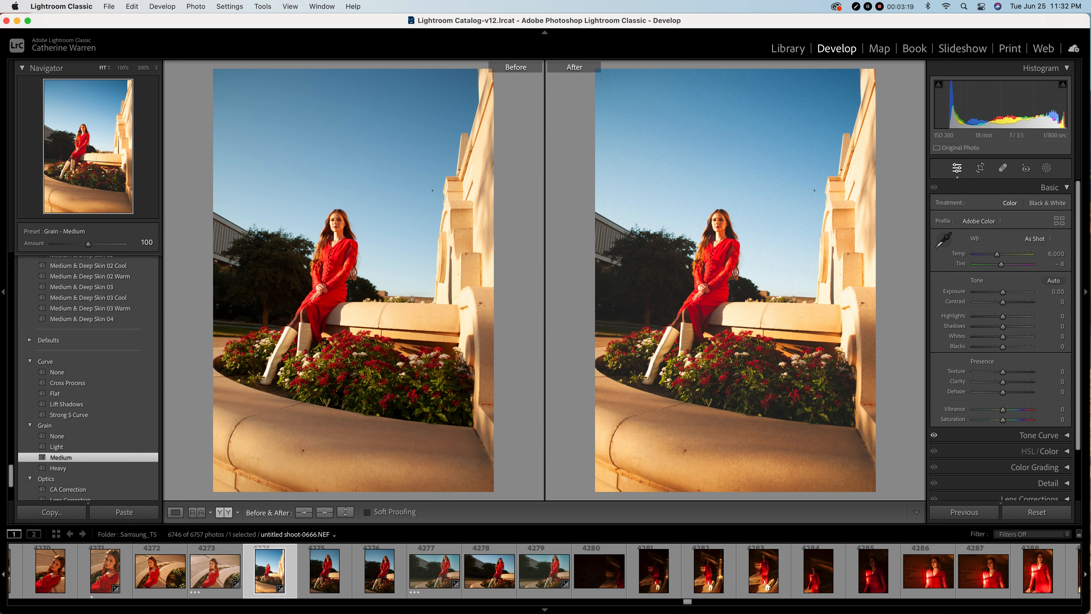
In the single-photo view, set Contrast to −70 and Exposure to −0.30, checking the woman up close.
click(176, 512)
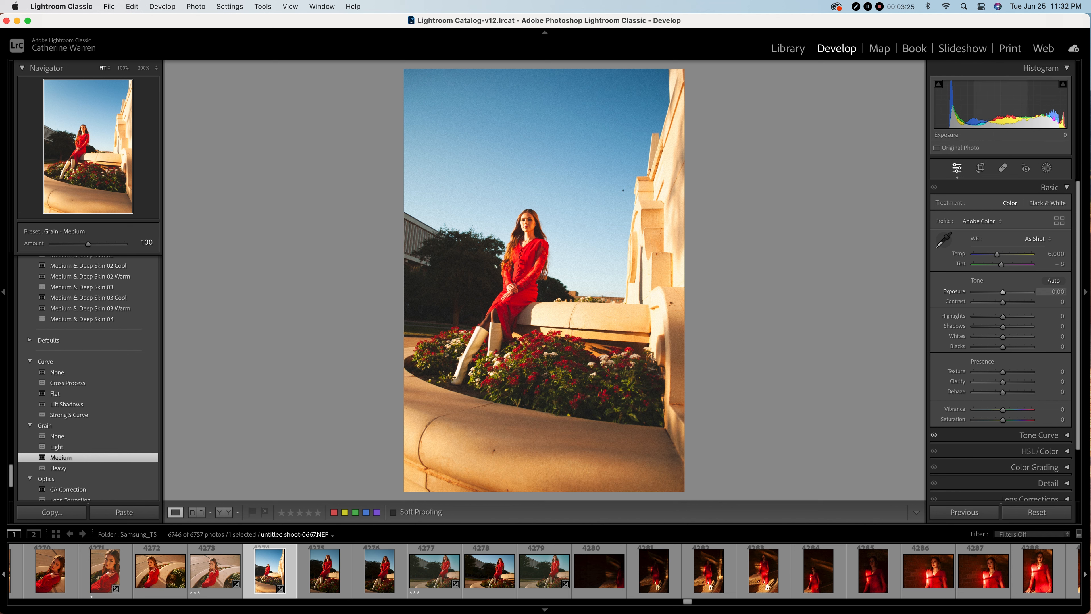
drag(1003, 292, 975, 302)
click(566, 197)
drag(566, 197, 649, 50)
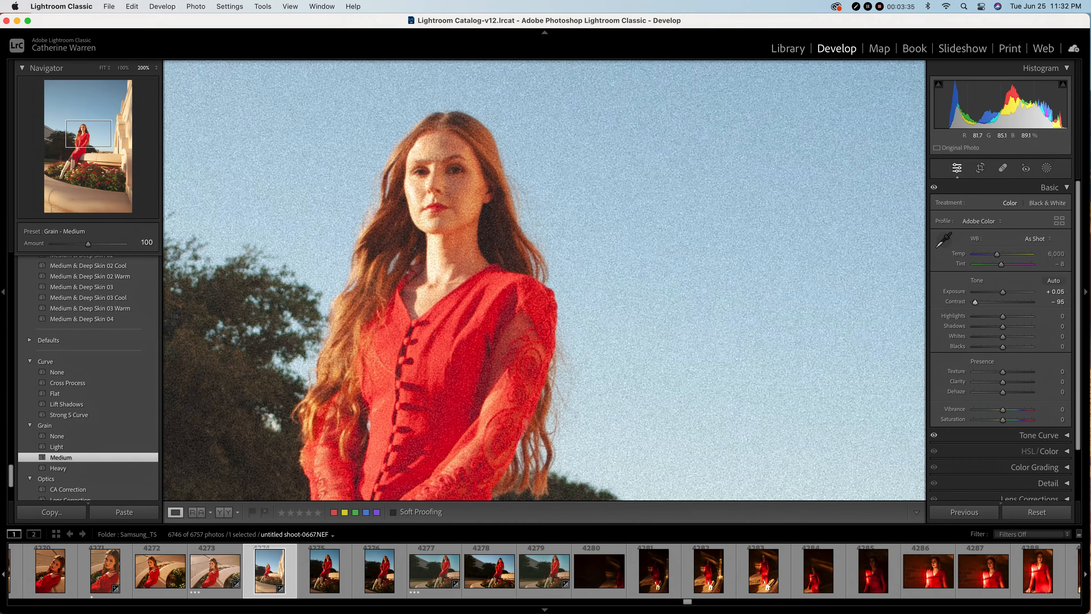
drag(645, 344, 648, 313)
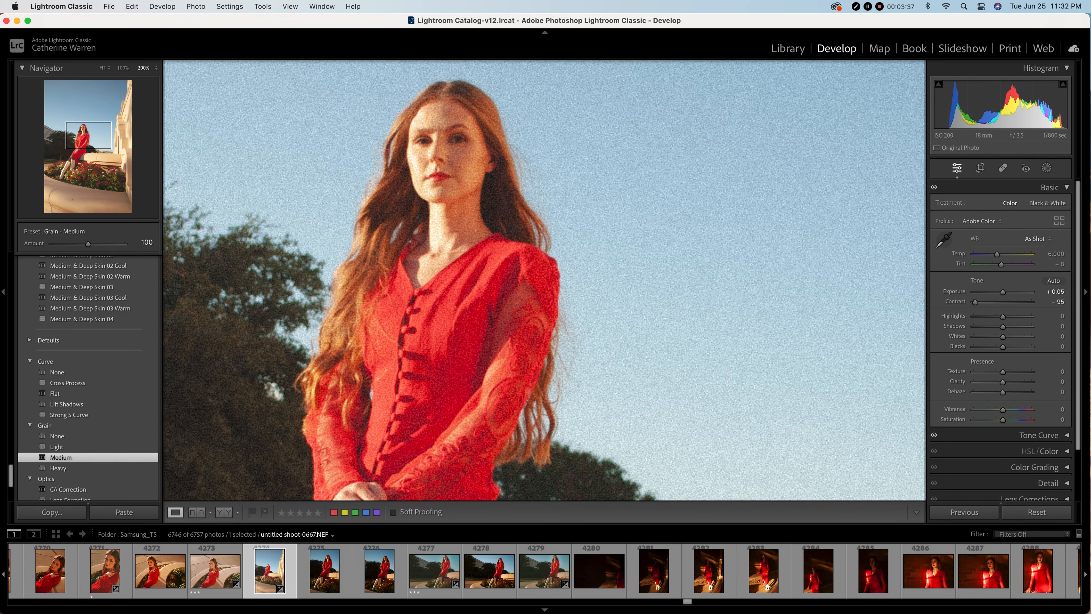
mouse_move(975, 302)
mouse_down()
mouse_move(992, 302)
mouse_move(980, 302)
mouse_up()
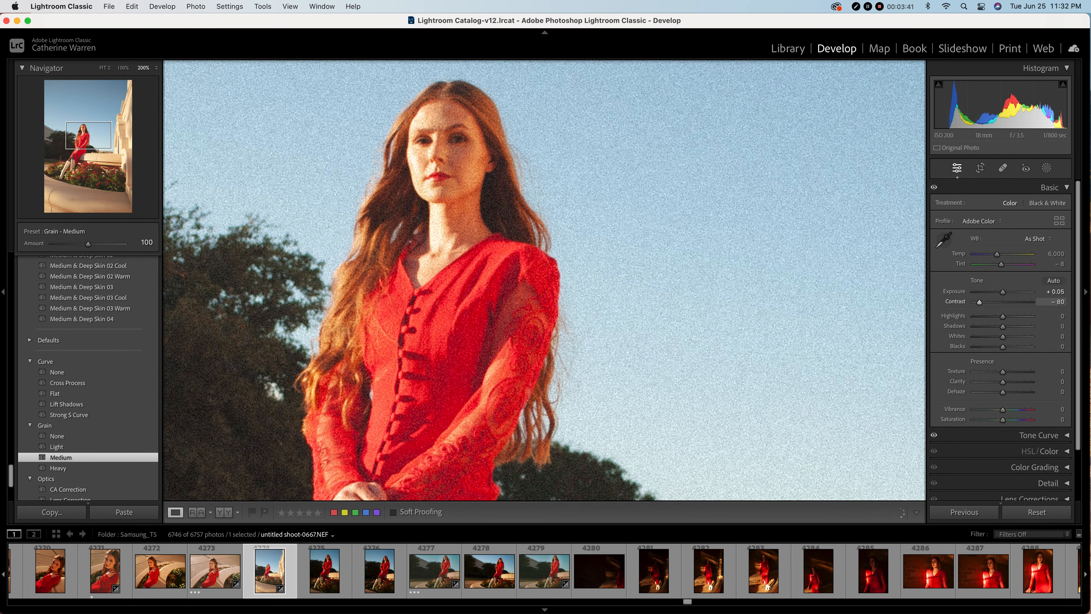
key(z)
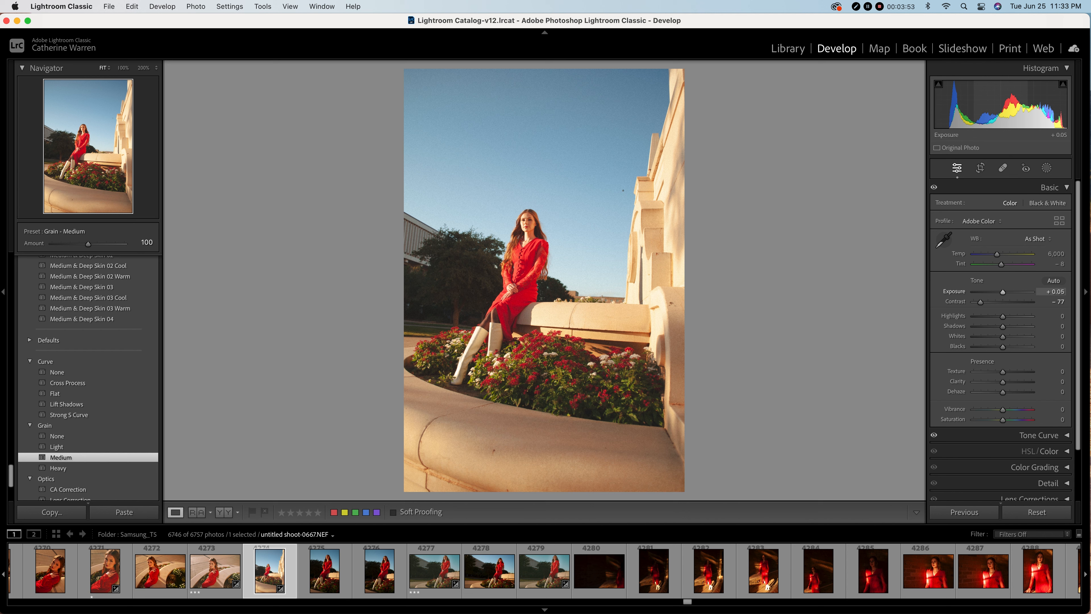
mouse_move(981, 302)
mouse_down()
mouse_move(990, 302)
mouse_move(981, 302)
mouse_up()
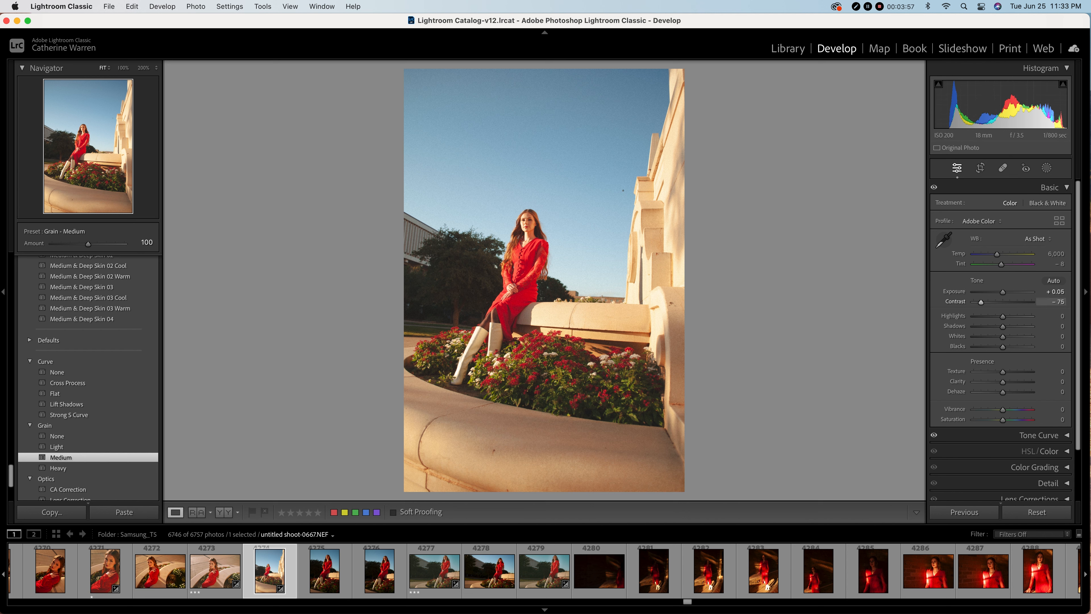
drag(982, 302, 982, 302)
drag(1001, 292, 1000, 292)
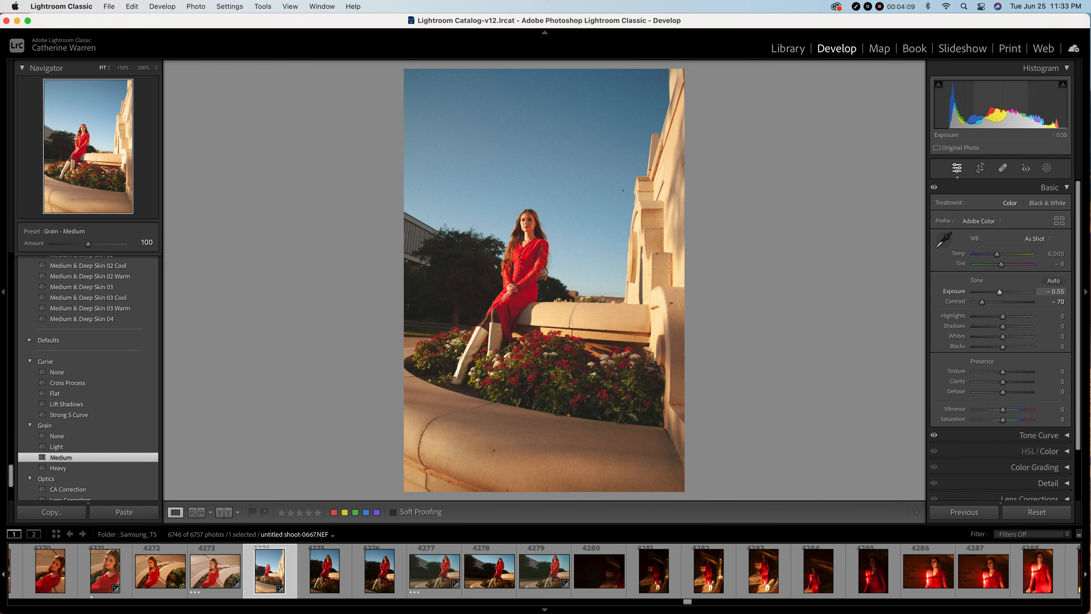
drag(1000, 292, 1001, 292)
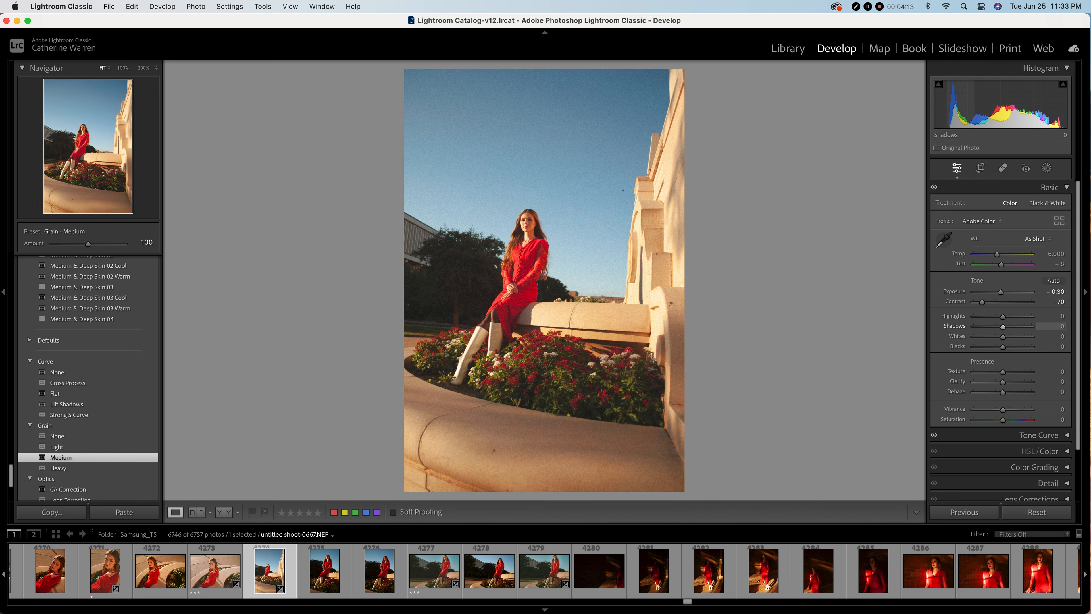
Set the tone values to Highlights −21, Shadows +66, Whites +5 and Blacks 0.
drag(1003, 316, 996, 316)
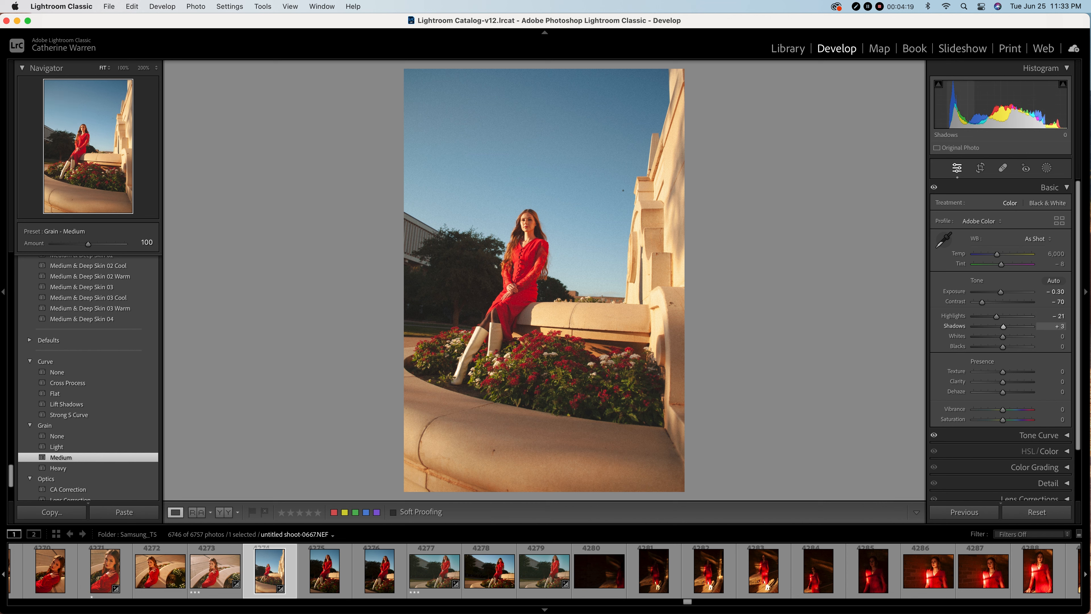
drag(1004, 327, 1021, 326)
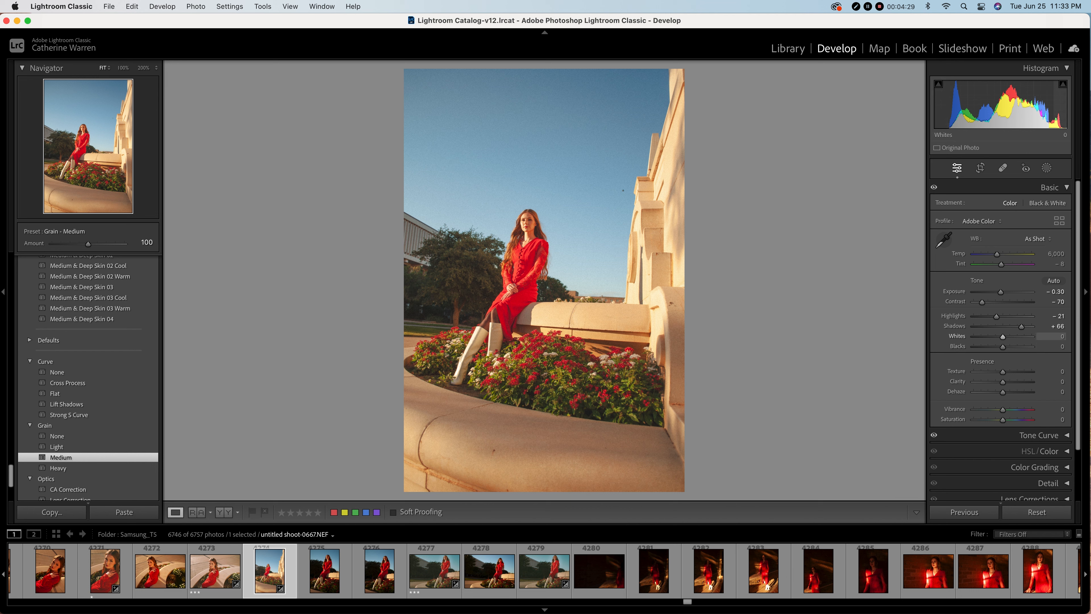
mouse_move(1002, 337)
mouse_down()
mouse_move(988, 337)
mouse_move(1005, 337)
mouse_up()
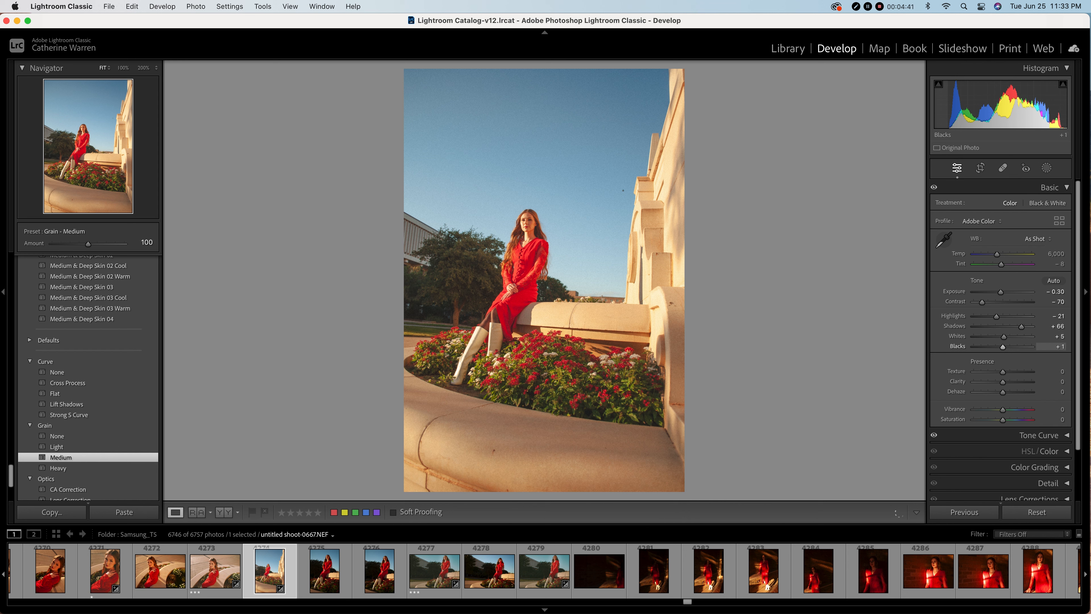
drag(993, 347, 1004, 347)
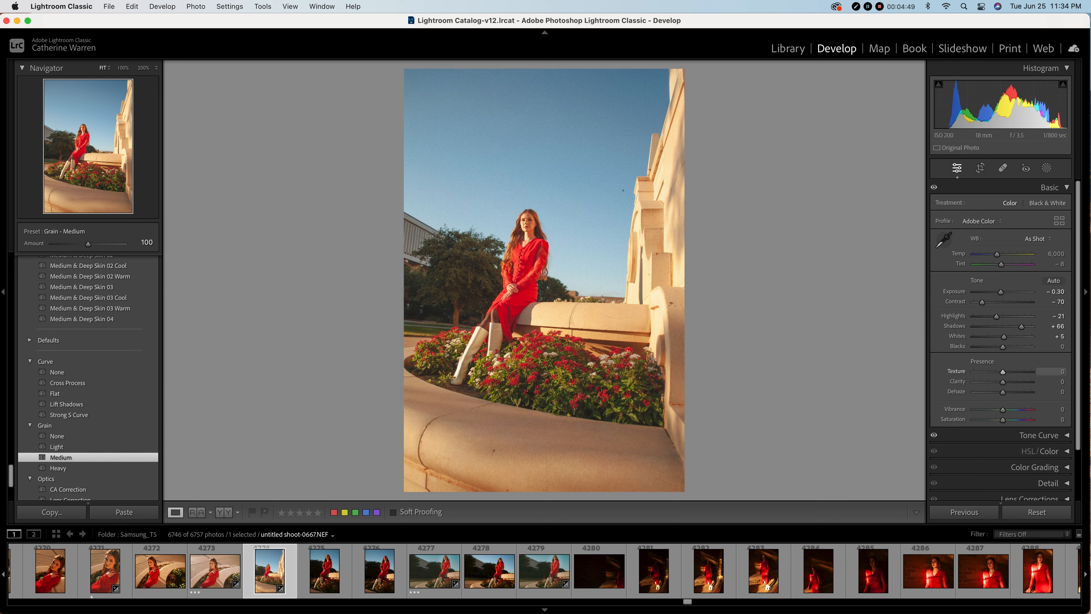
Set Texture to −25, checking the flowers up close, and set Clarity to +13.
drag(1001, 371, 992, 372)
click(584, 362)
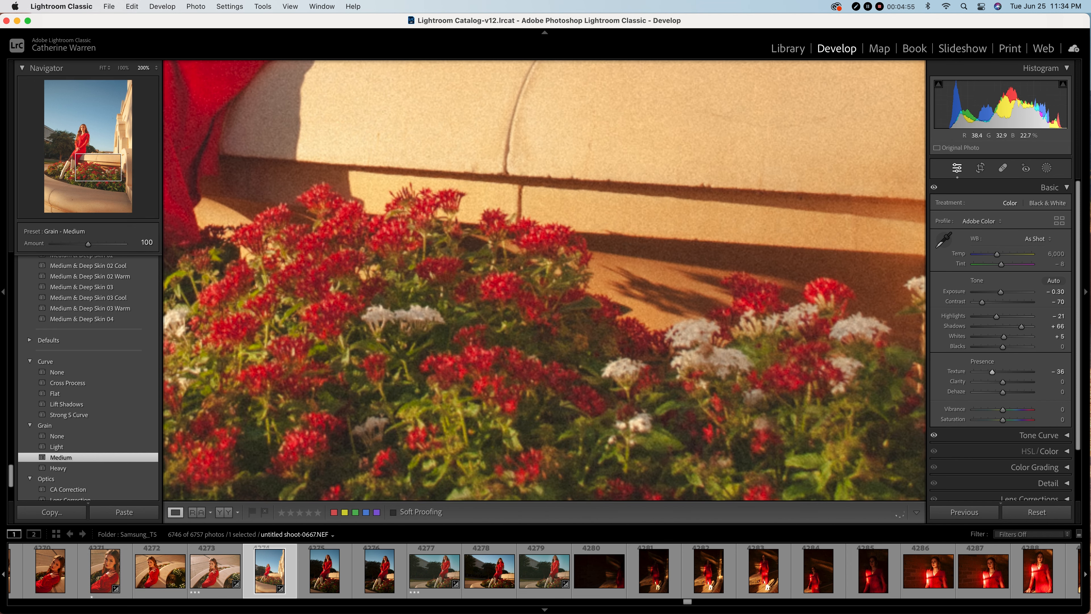
click(584, 363)
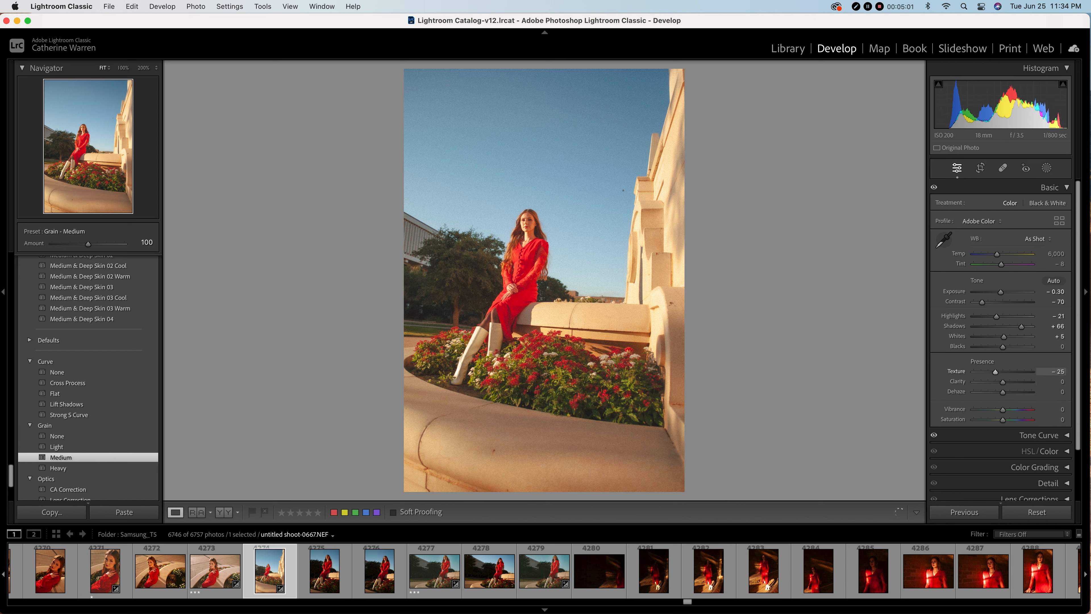
drag(1003, 383, 1006, 383)
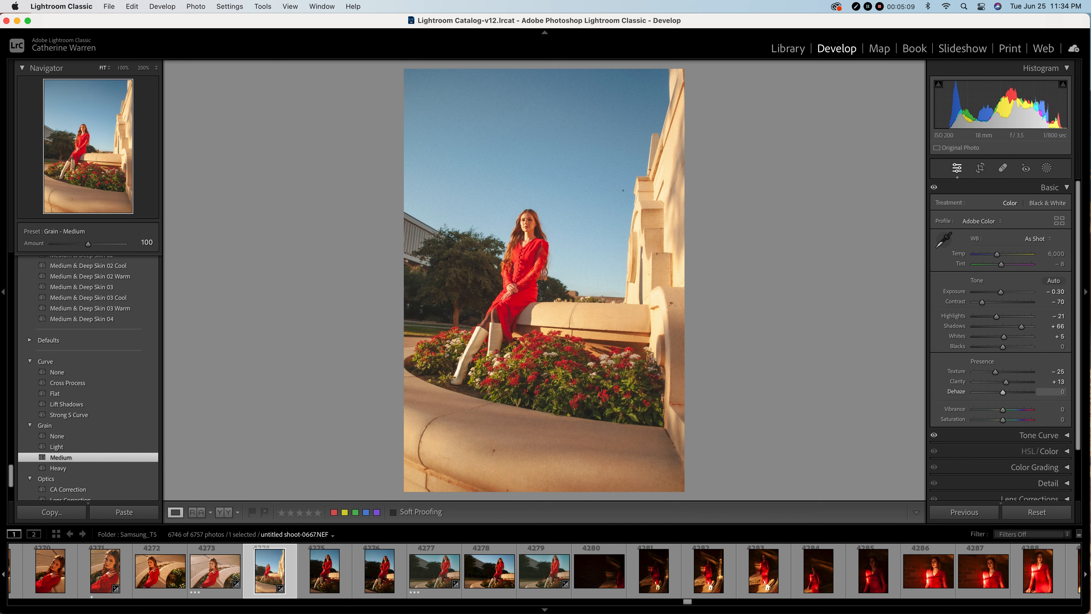
Adjust Dehaze to −5 while checking its effect on the woman up close.
drag(1003, 392, 1004, 392)
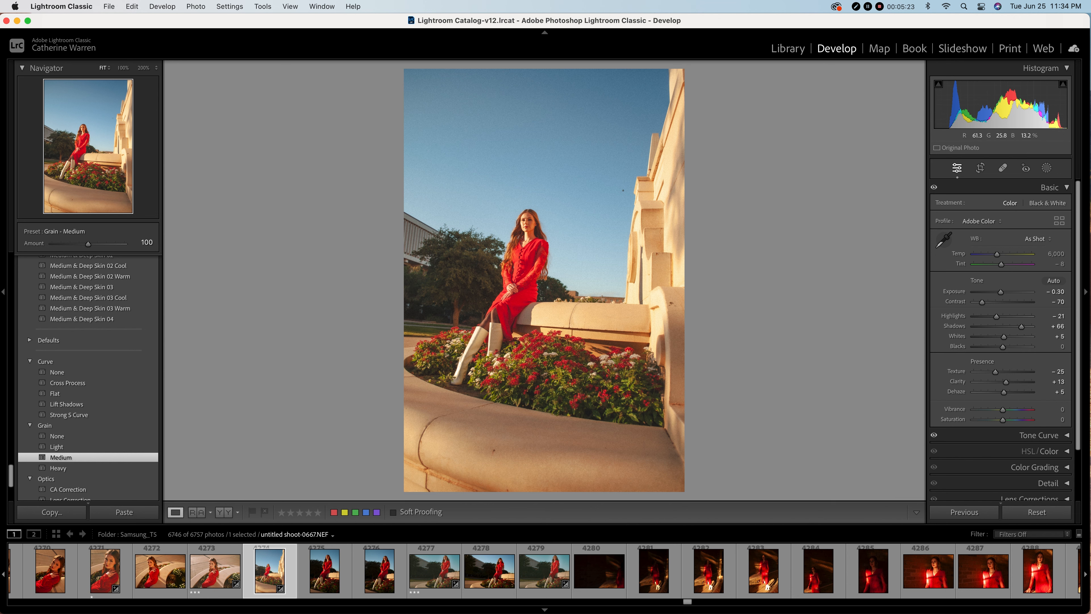
click(528, 224)
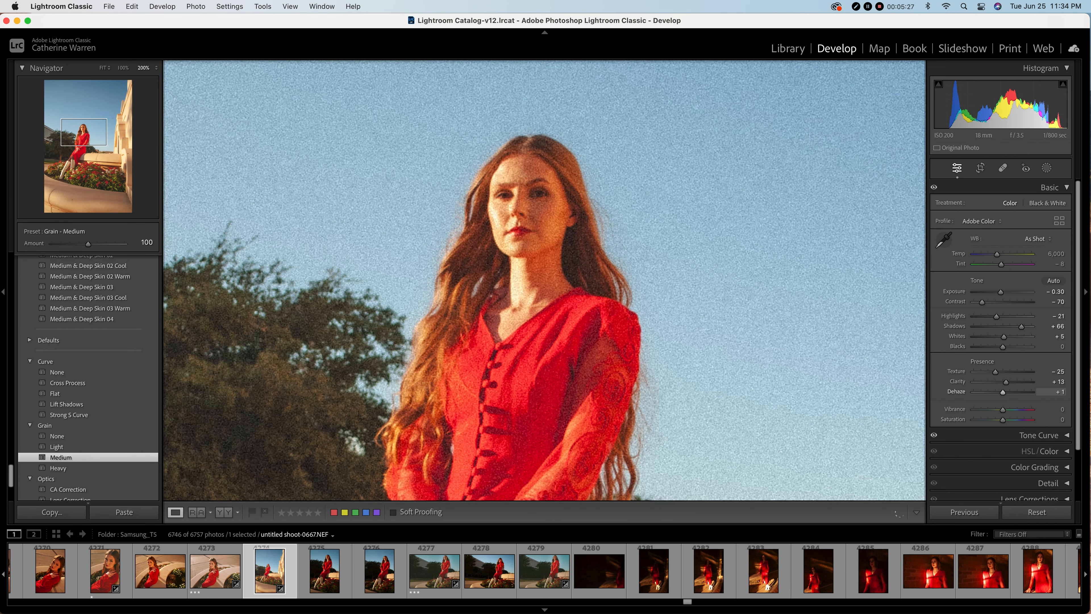
drag(1002, 392, 1002, 392)
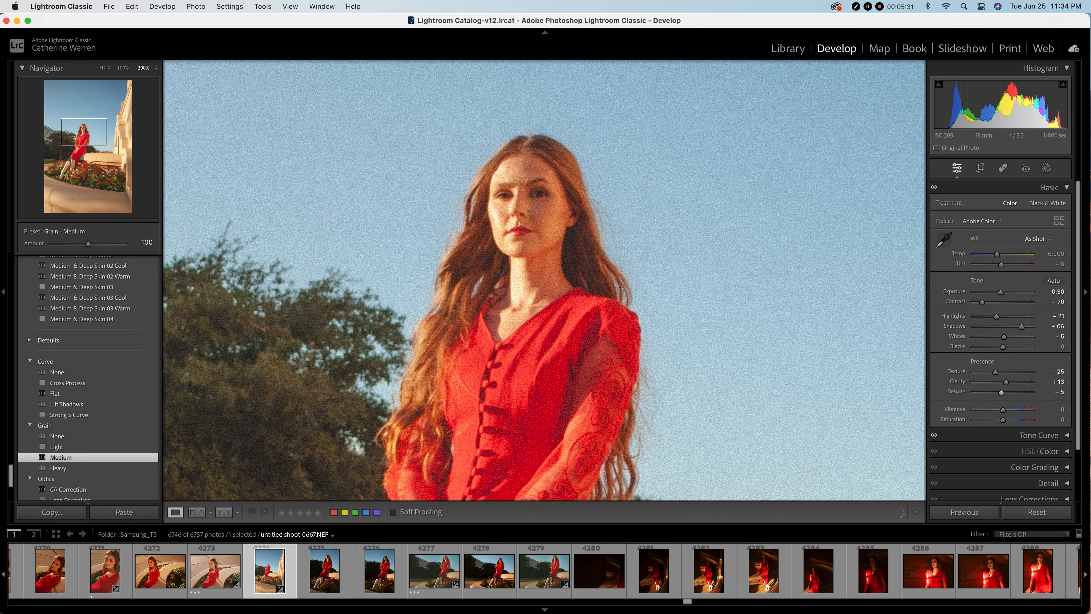
key(z)
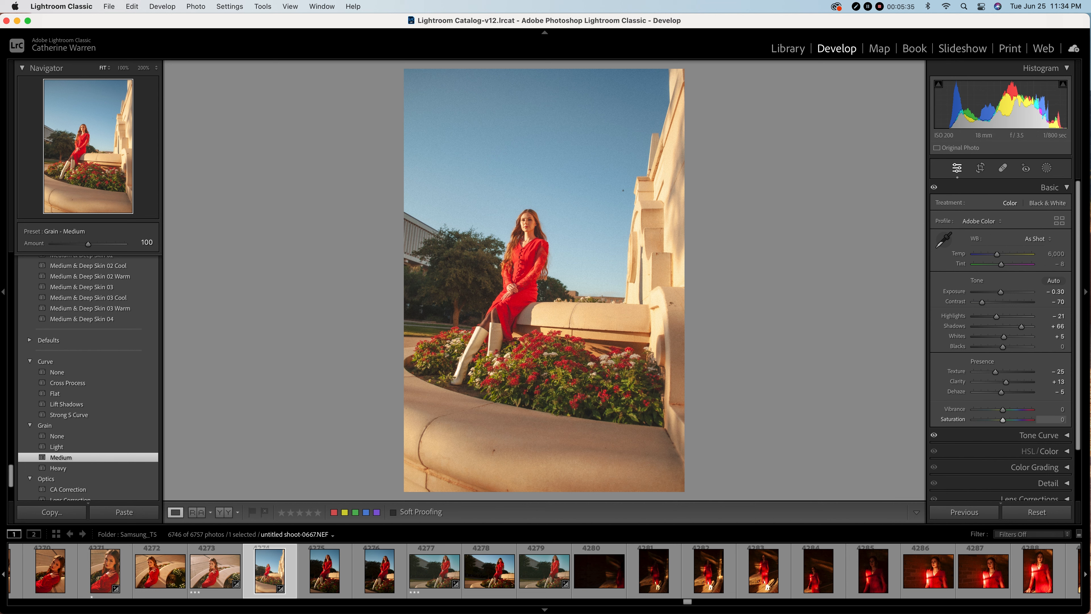
Set the photo's Vibrance to +50 after trying stronger and weaker amounts.
drag(1003, 410, 1014, 410)
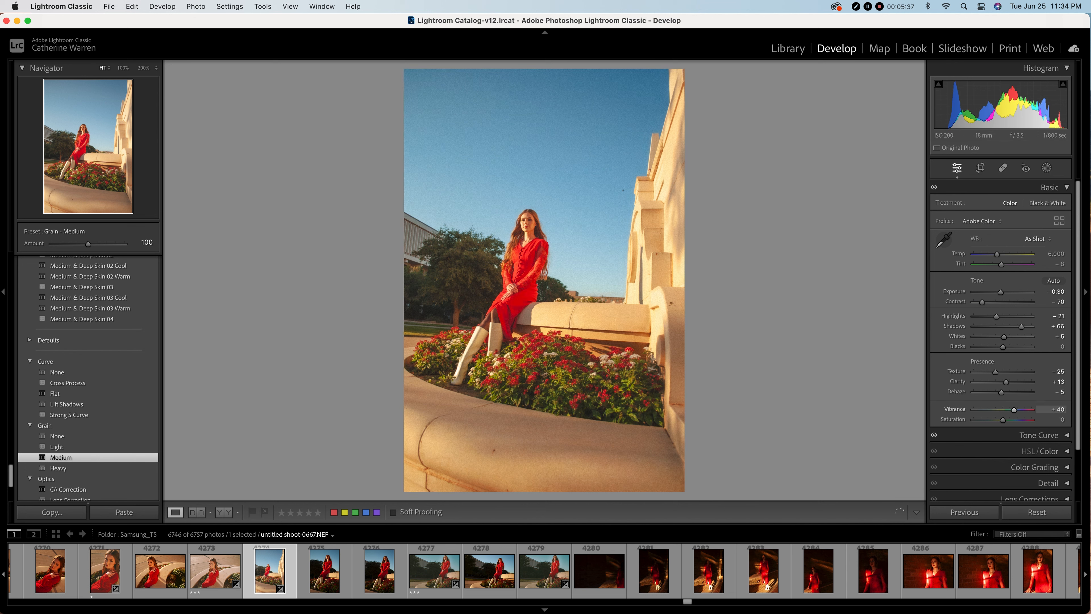
drag(1017, 410, 1022, 410)
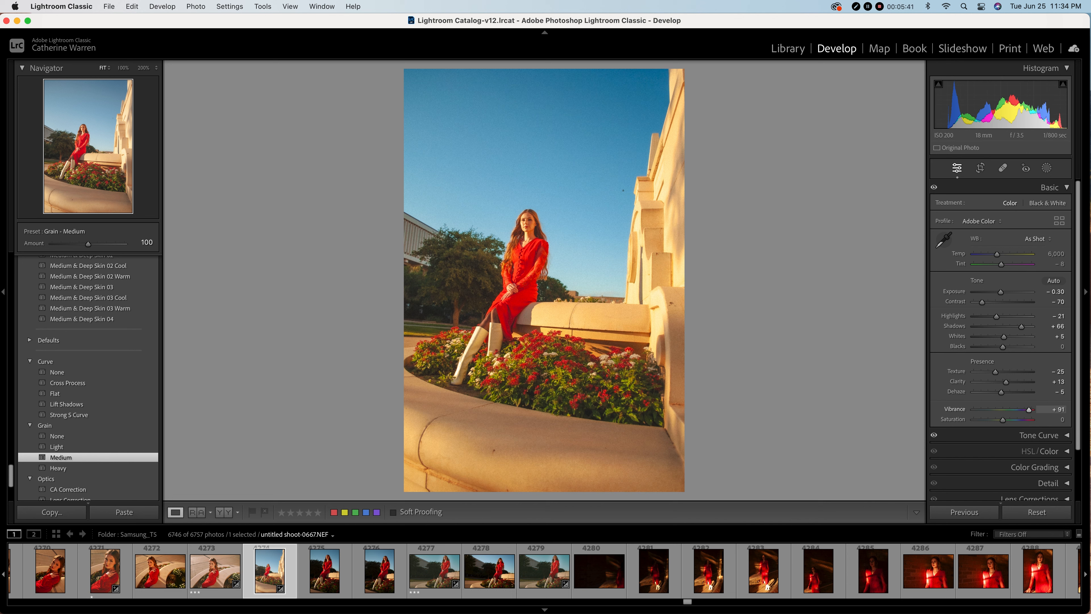
drag(1029, 410, 1024, 410)
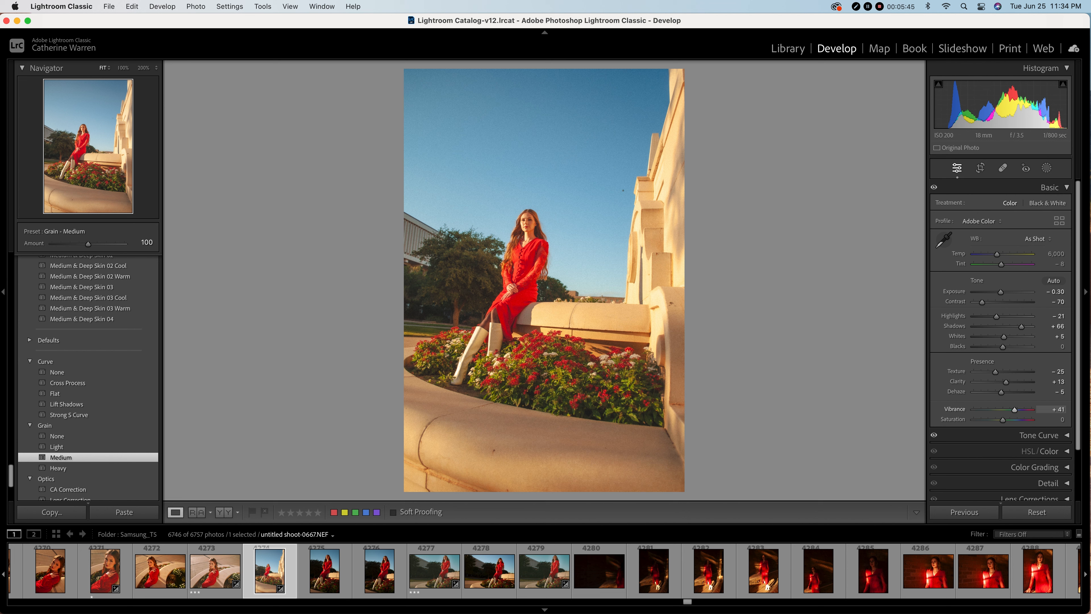
drag(1016, 410, 1017, 410)
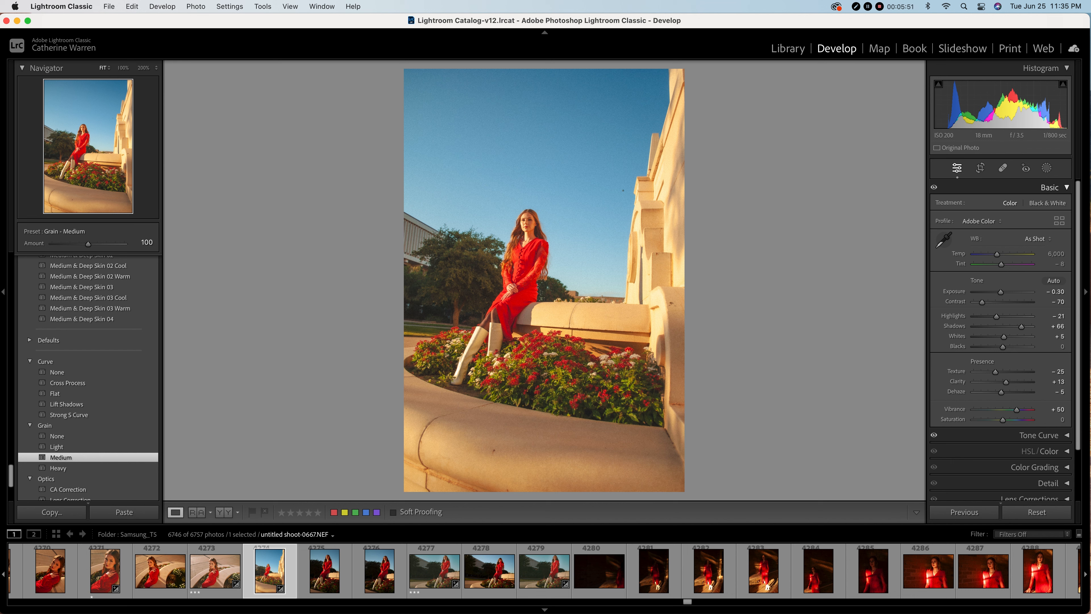
click(1051, 187)
click(1042, 203)
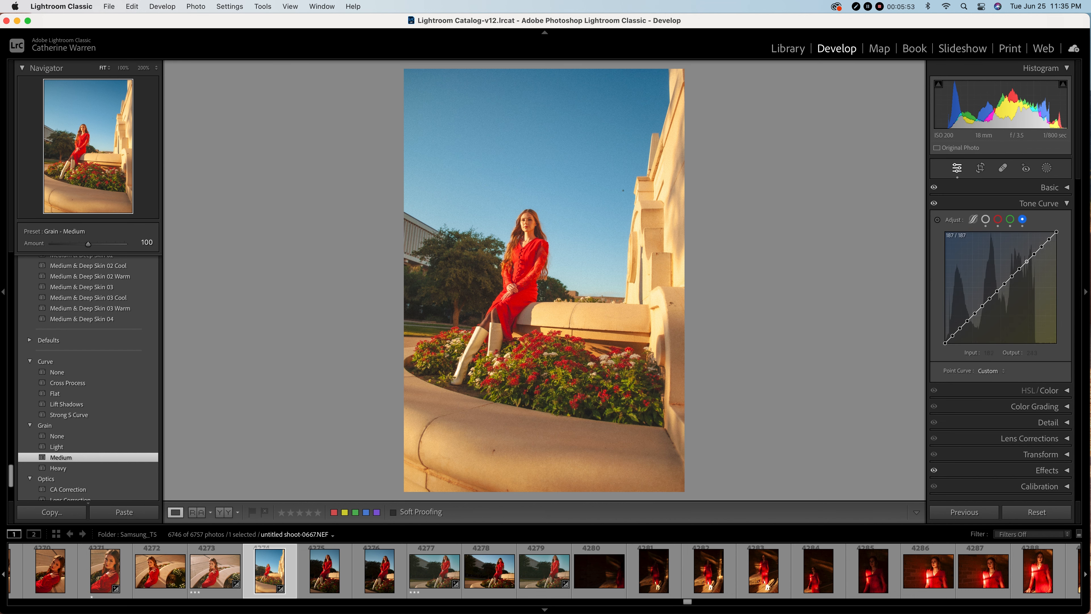
click(998, 220)
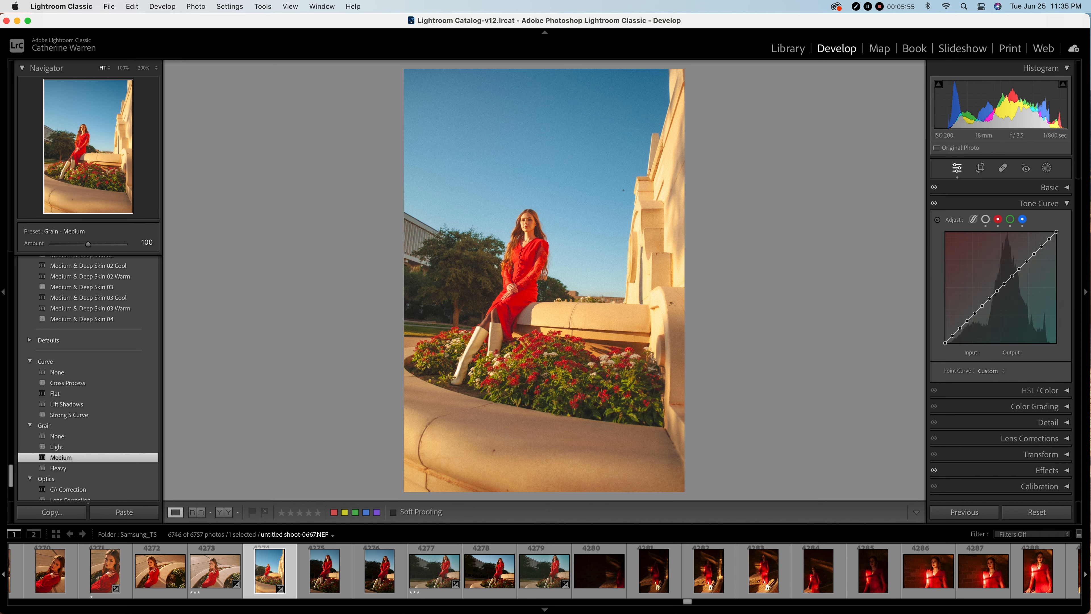
click(1040, 203)
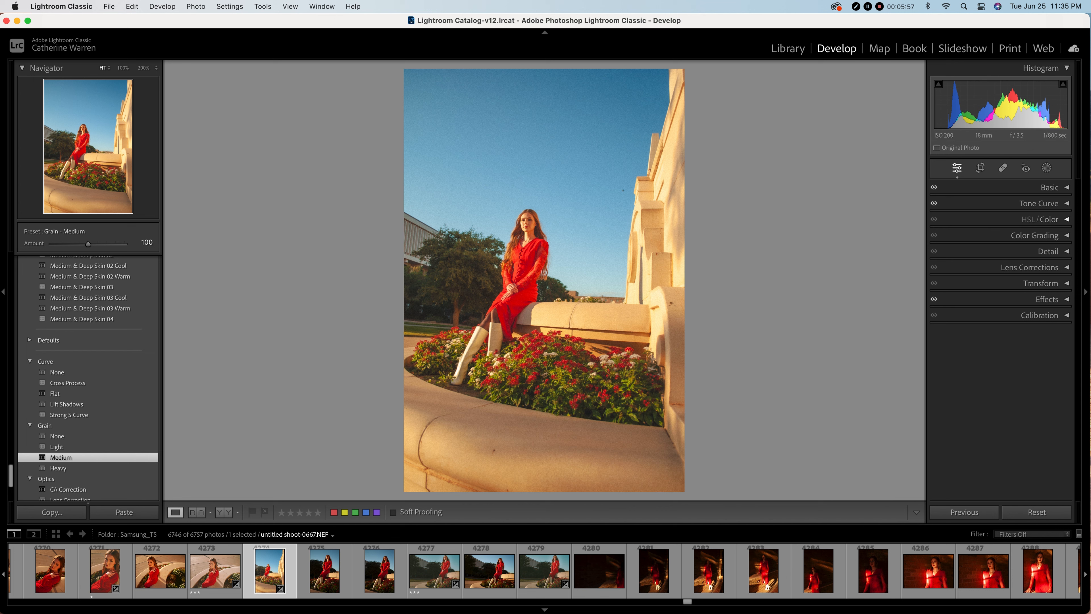
In the color mixer, set the orange saturation to −10 and the yellow saturation to about −48.
click(1040, 219)
click(964, 235)
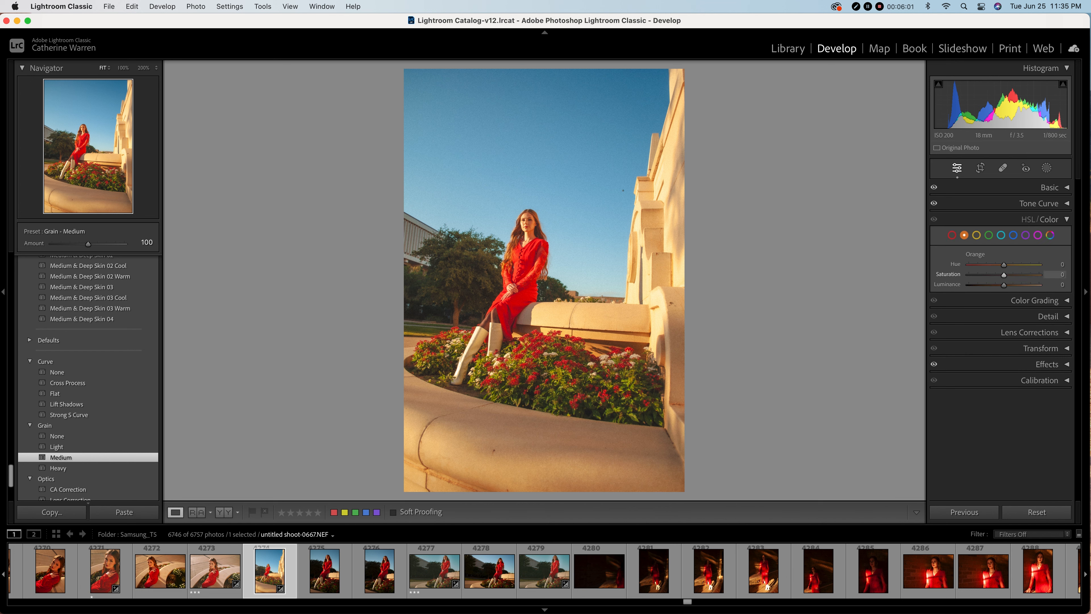
drag(1002, 275, 991, 274)
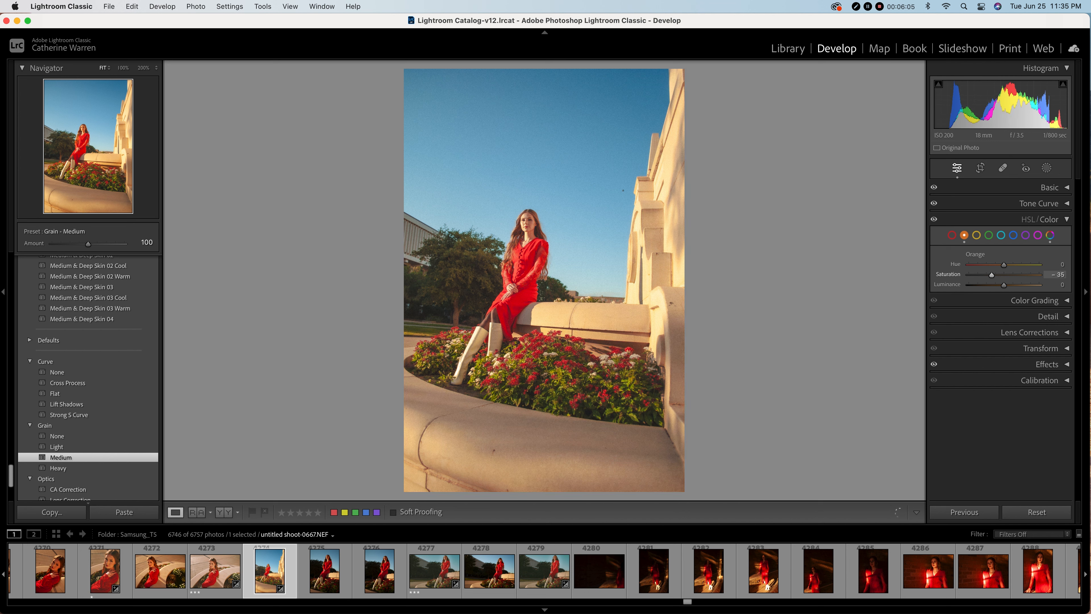
drag(992, 275, 997, 274)
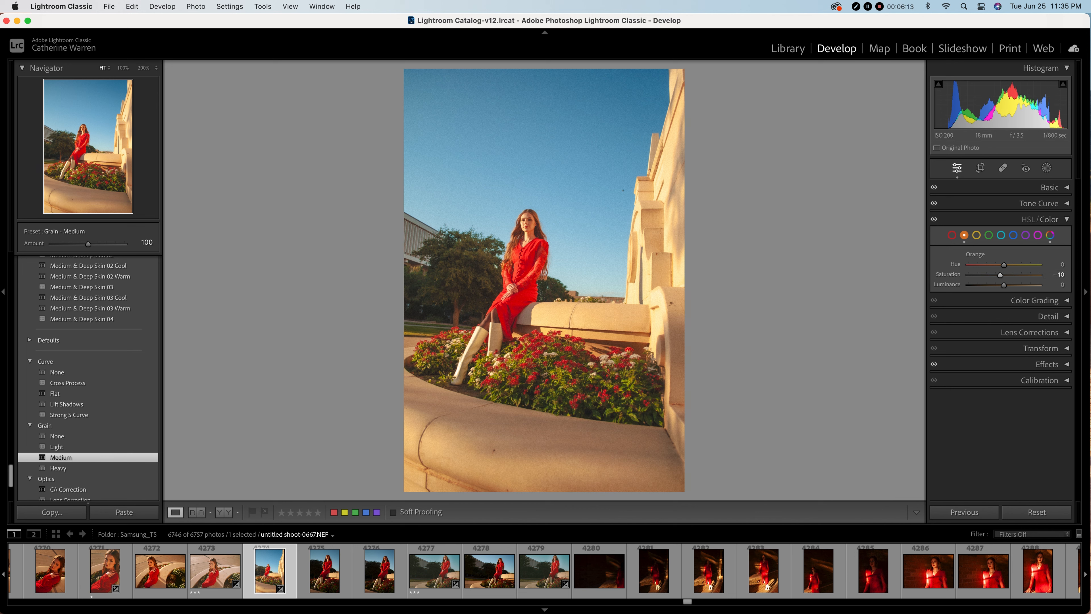
click(1013, 235)
click(977, 235)
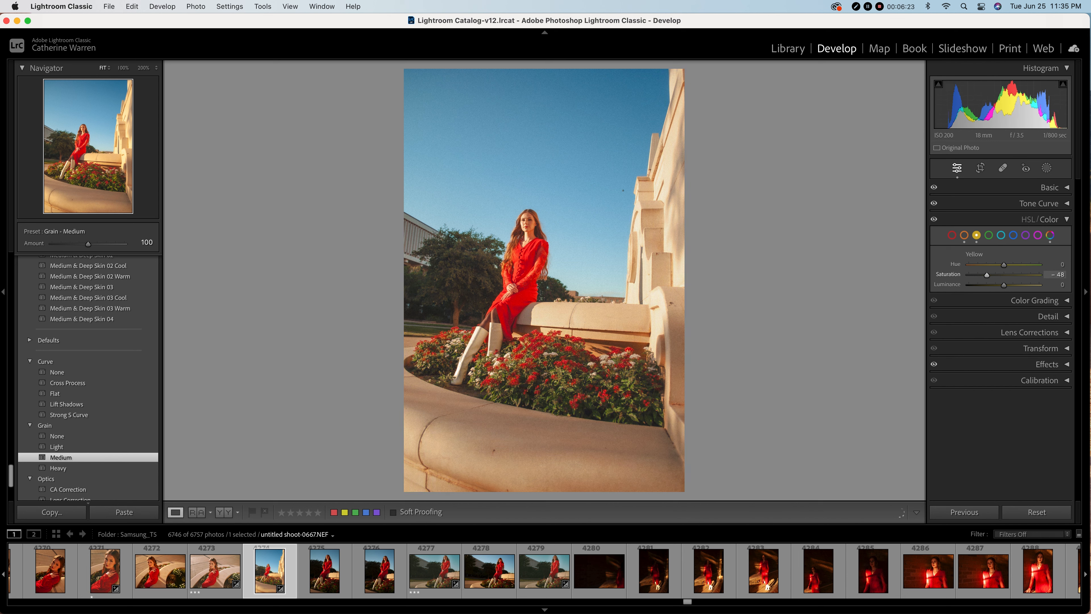
drag(986, 274, 984, 275)
Set the aqua hue to −75 and the aqua luminance to about +16, leaving aqua saturation at 0.
click(1001, 235)
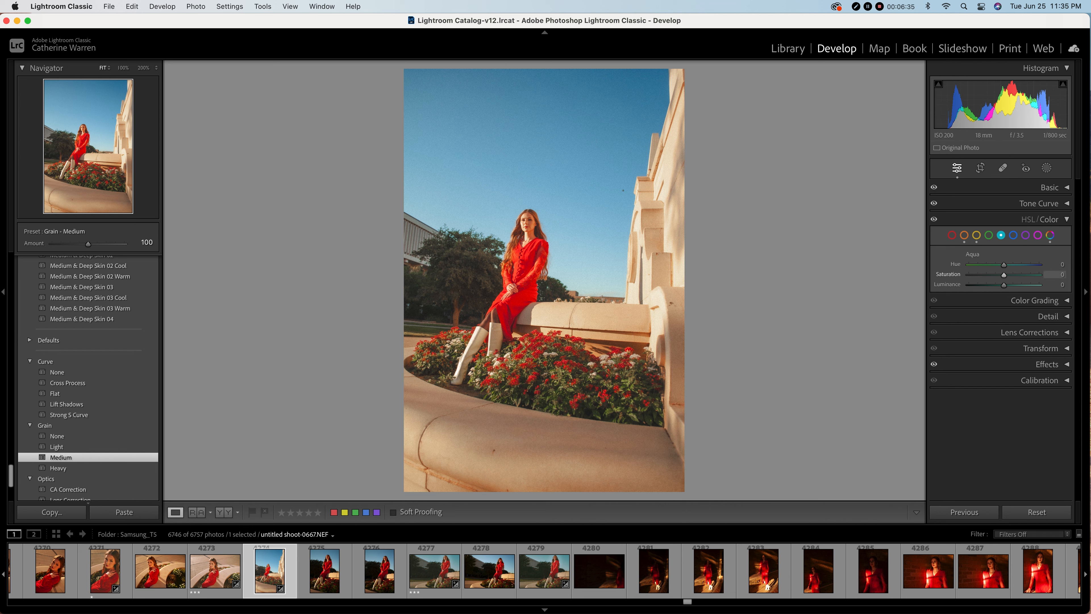
drag(1004, 265, 1038, 264)
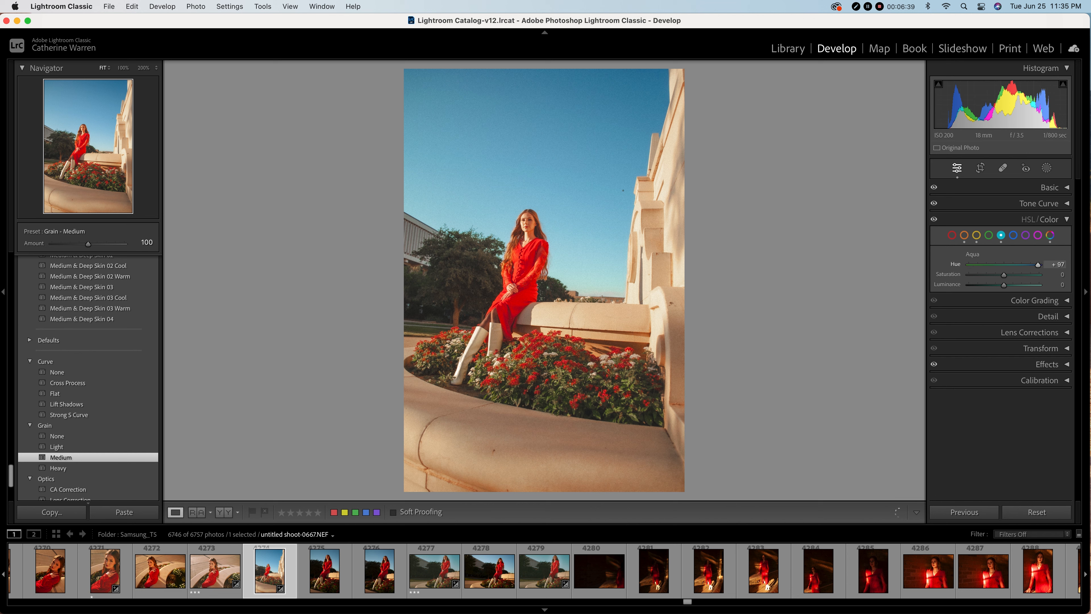
drag(1039, 265, 979, 264)
mouse_move(1004, 275)
mouse_down()
mouse_move(969, 275)
mouse_move(1039, 274)
mouse_move(1004, 275)
mouse_up()
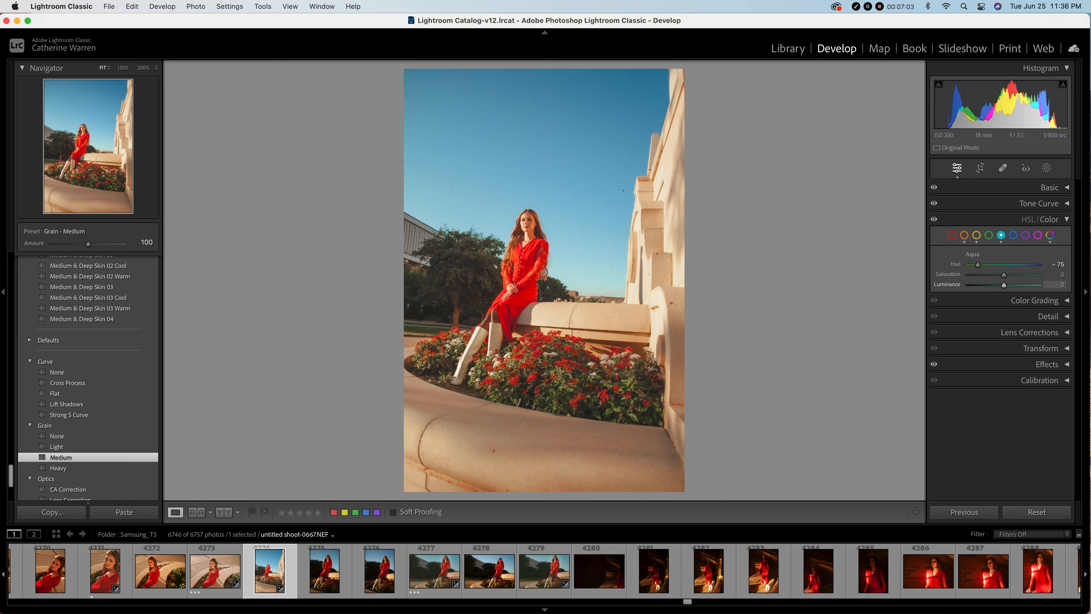
drag(1004, 285, 1020, 285)
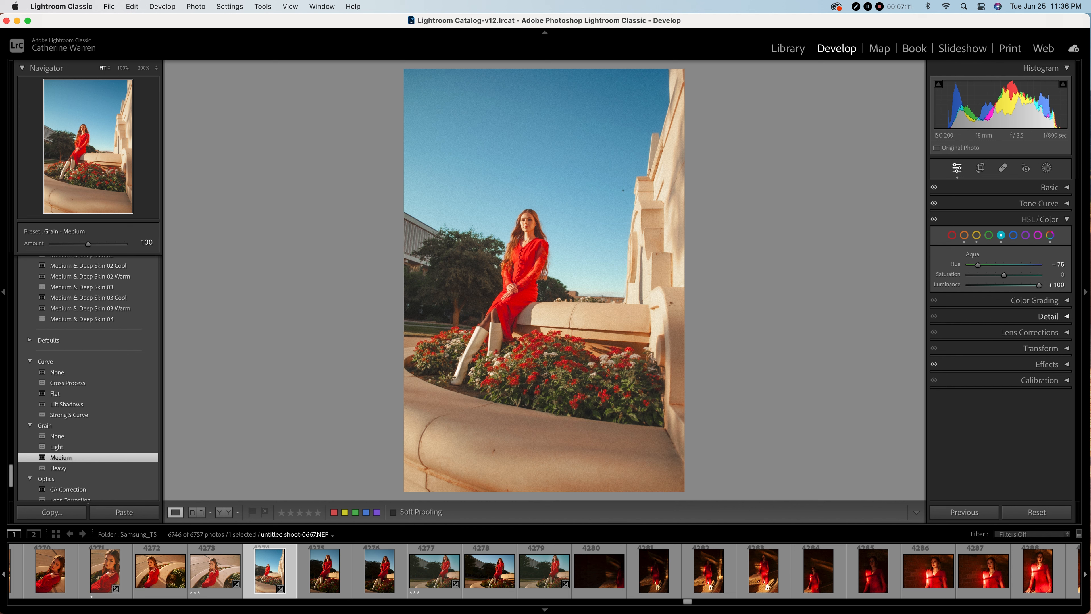
drag(1040, 285, 1011, 285)
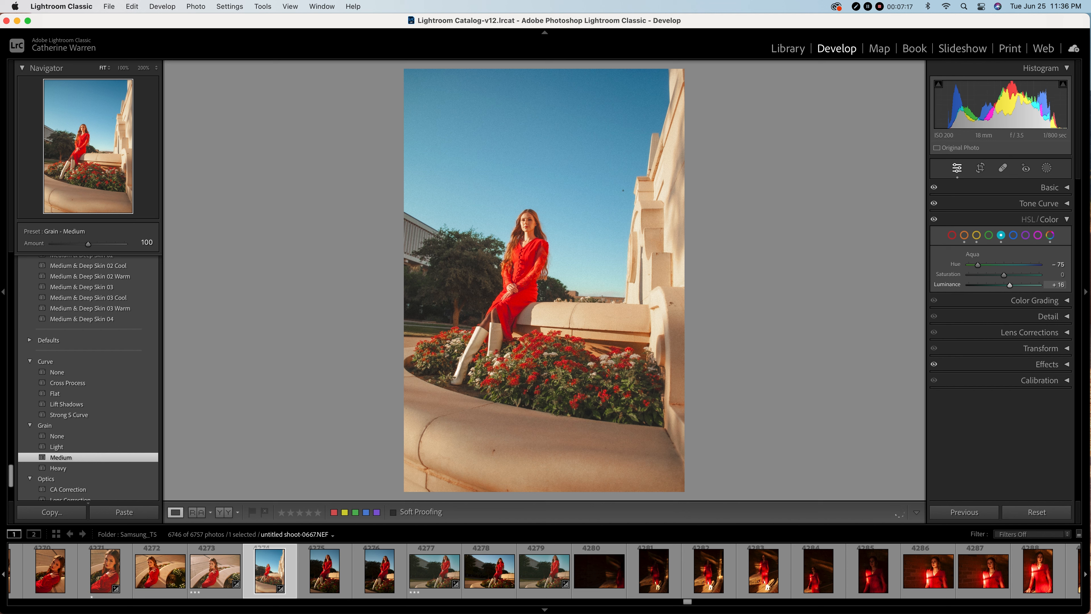
drag(1008, 285, 1008, 285)
Shift the blue hue to −25, trying stronger and opposite shifts on the sky before settling.
click(1013, 235)
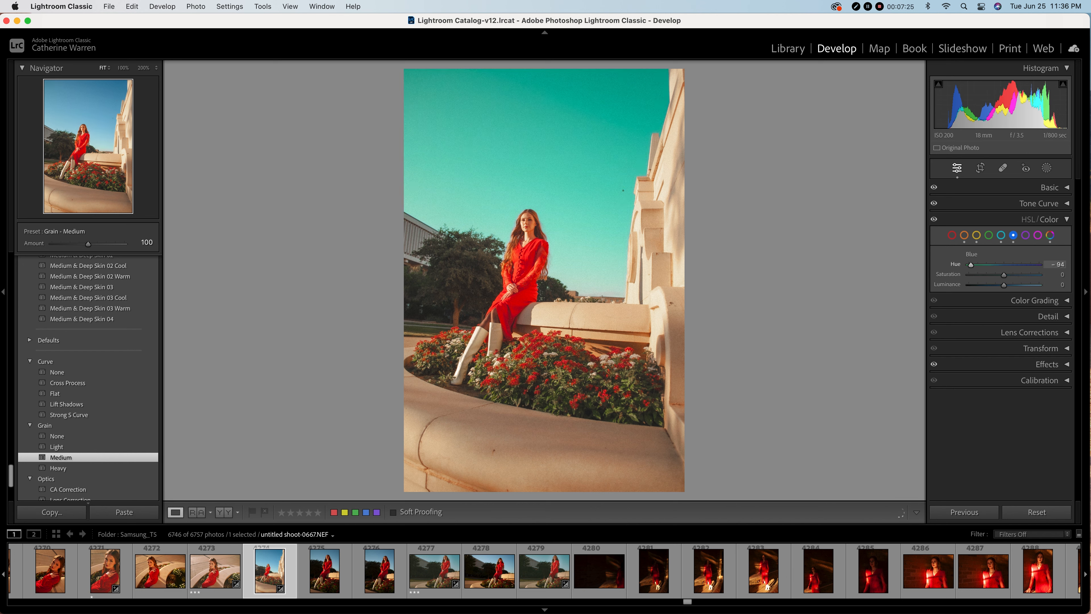
drag(982, 265, 982, 265)
drag(982, 265, 989, 265)
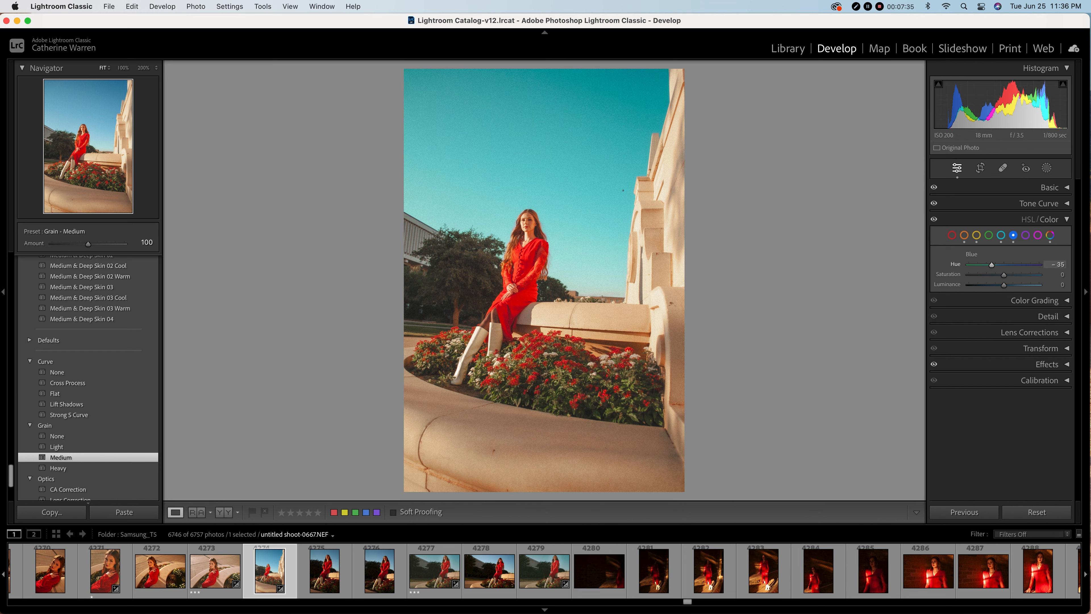
drag(992, 265, 995, 265)
drag(994, 265, 1013, 265)
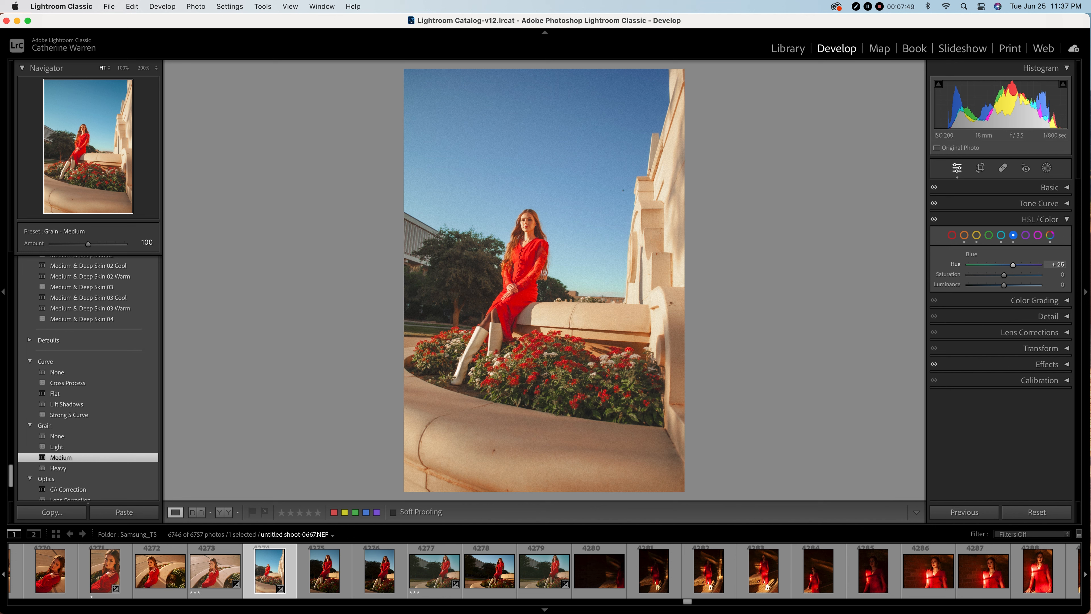
drag(997, 265, 996, 265)
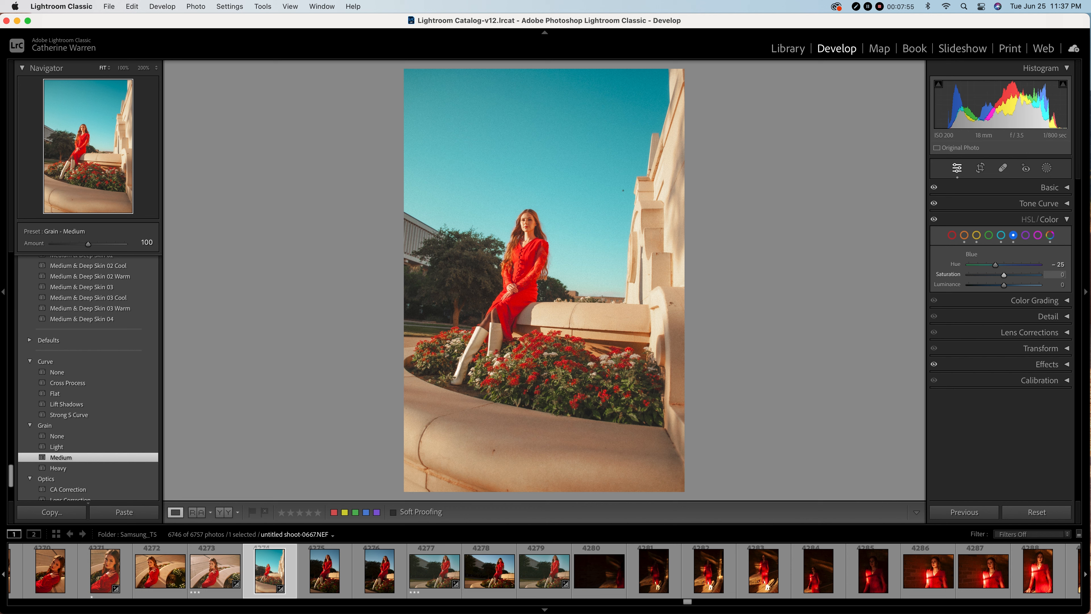
Try red hue shifts but return the hue to 0, and set the red saturation to +5, checking the woman up close.
click(952, 235)
mouse_move(1004, 264)
mouse_down()
mouse_move(1023, 264)
mouse_move(1009, 264)
mouse_up()
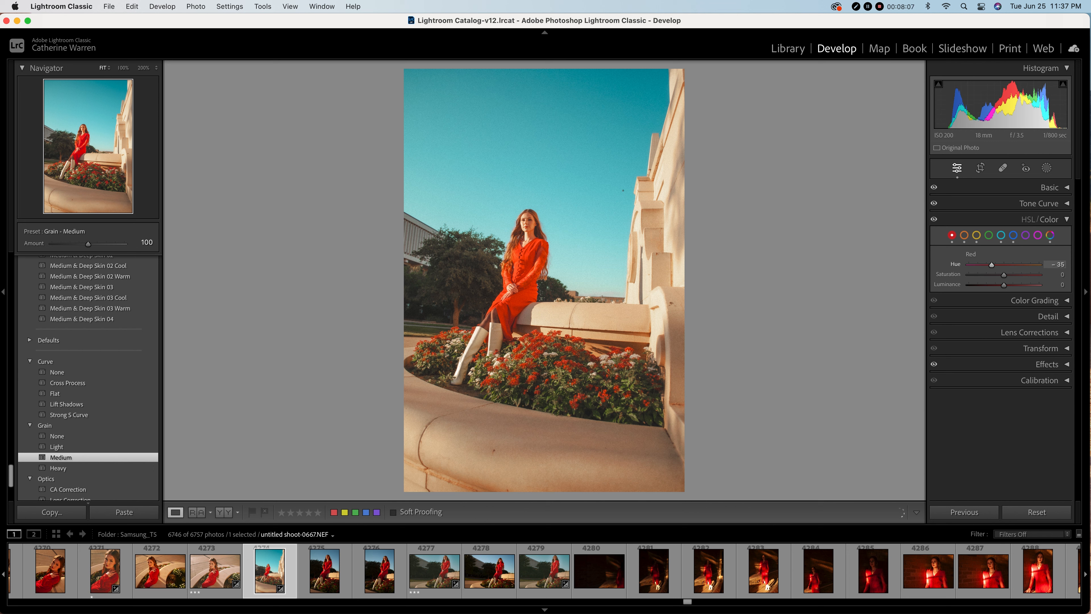
drag(991, 265, 1004, 264)
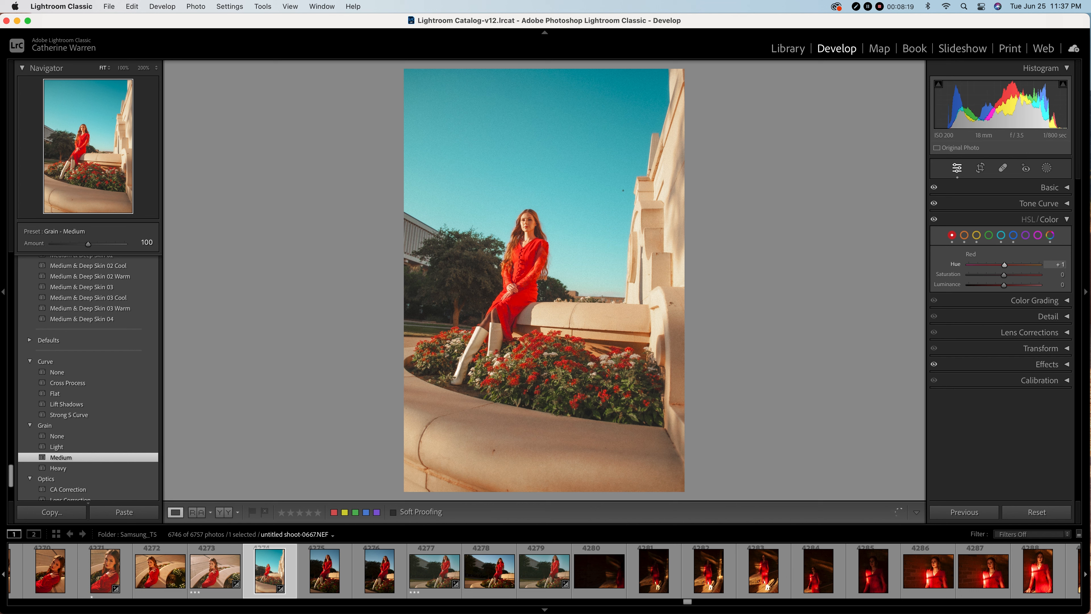
drag(1005, 265, 1004, 264)
drag(1004, 275, 993, 275)
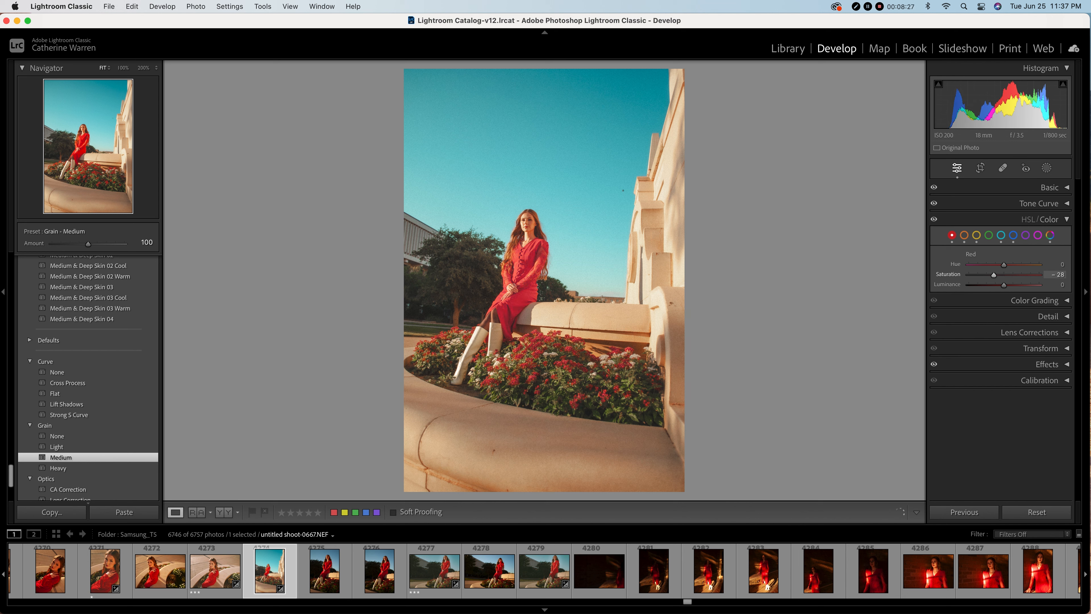
drag(1010, 275, 1014, 275)
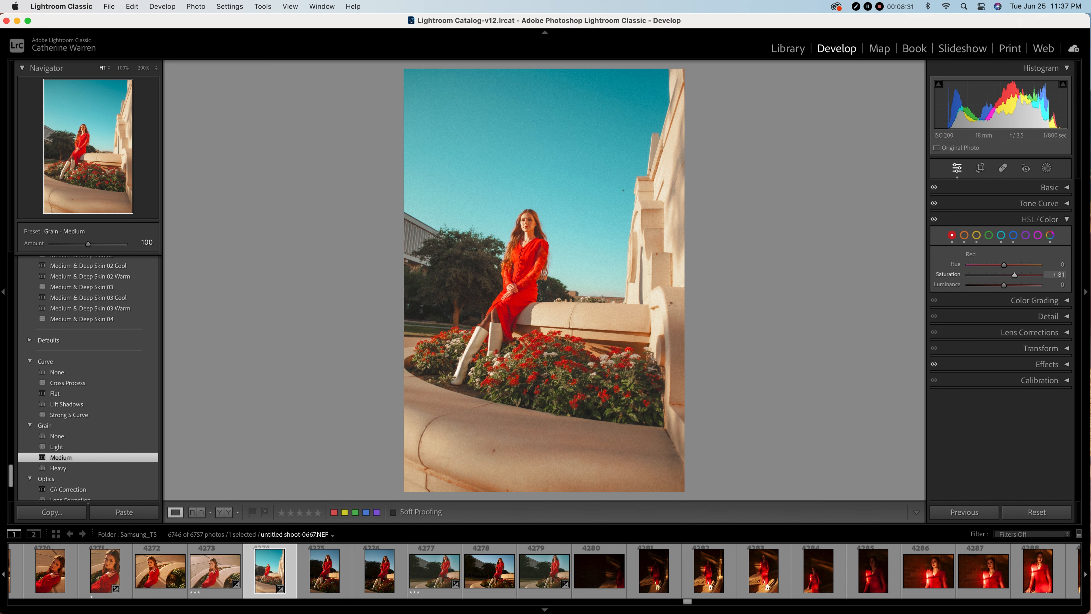
drag(1015, 274, 1006, 275)
click(524, 288)
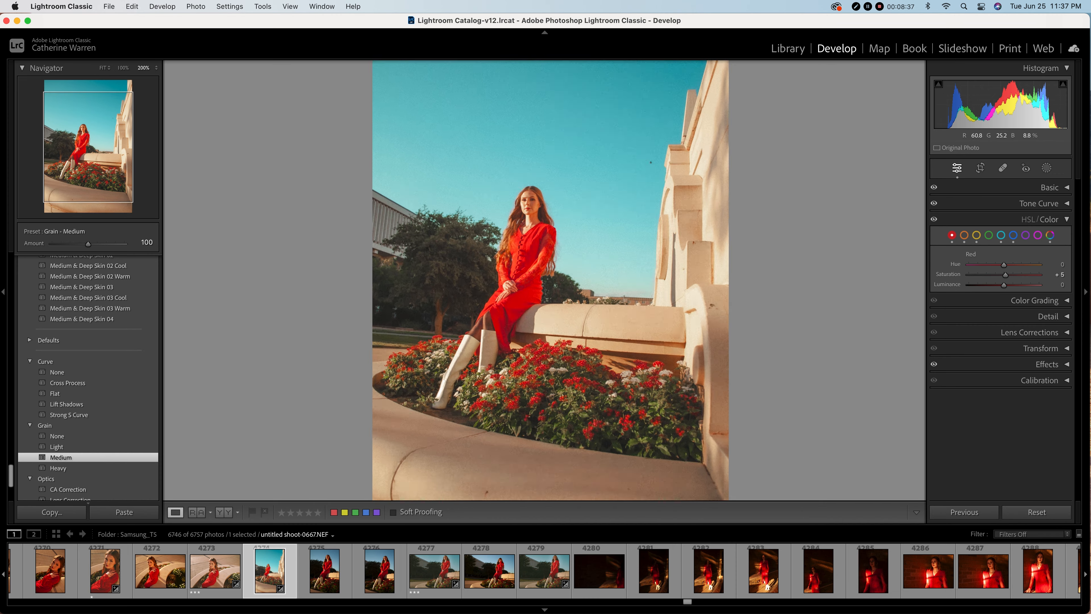
scroll(524, 288, up, 10)
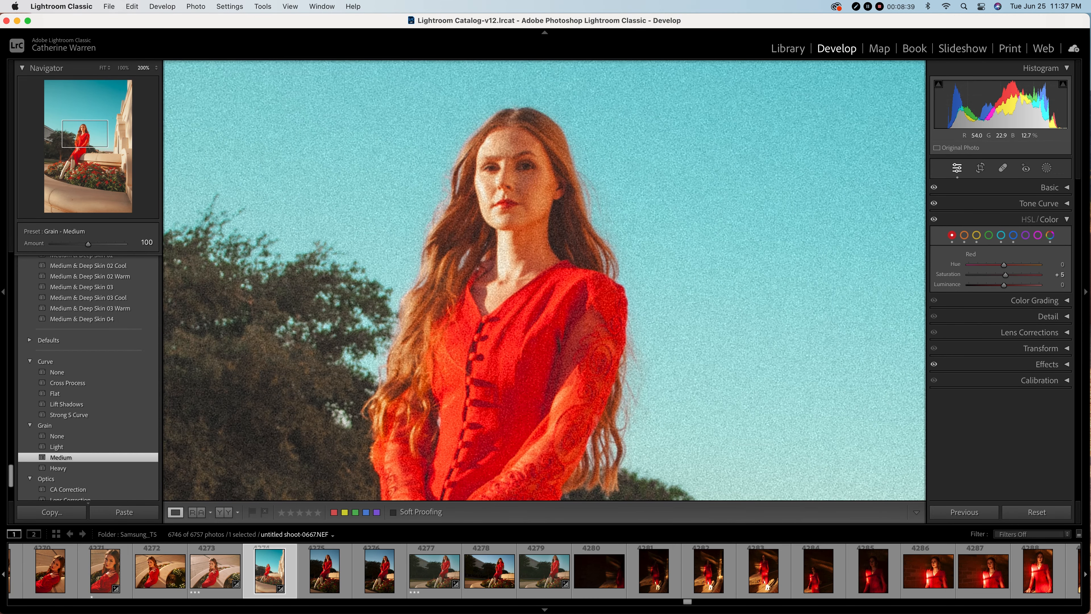
click(524, 287)
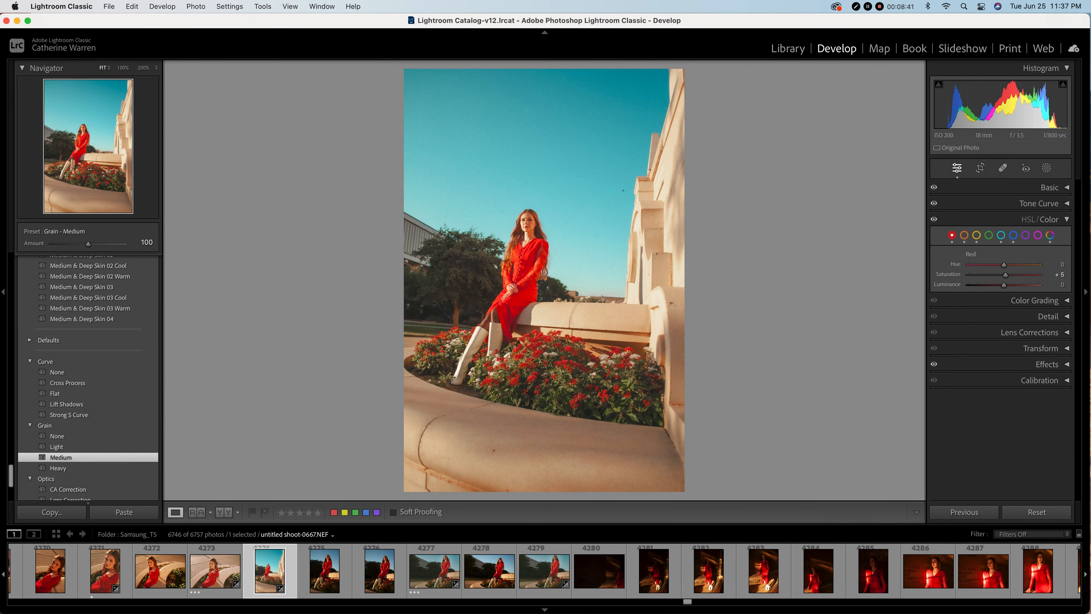
In Color Grading, tint the shadows green with hue 115 and saturation 34.
click(1050, 219)
click(1048, 236)
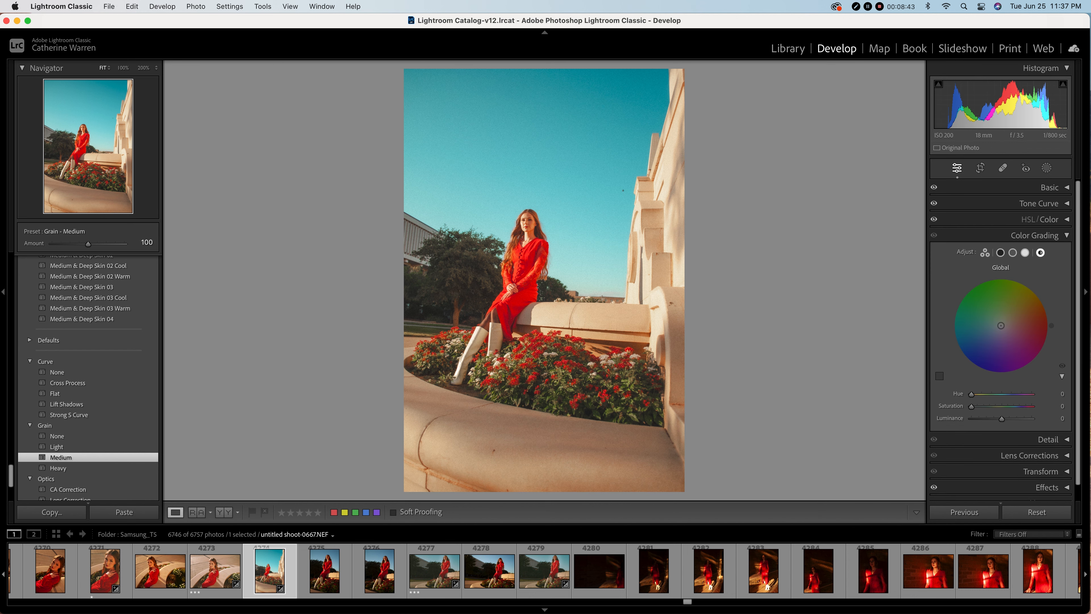
click(1000, 252)
mouse_move(1001, 325)
mouse_down()
mouse_move(987, 310)
mouse_move(1008, 302)
mouse_move(989, 304)
mouse_move(1007, 308)
mouse_move(1026, 345)
mouse_move(1020, 357)
mouse_move(977, 356)
mouse_move(966, 326)
mouse_move(981, 301)
mouse_move(1018, 305)
mouse_move(1024, 341)
mouse_move(996, 352)
mouse_move(976, 339)
mouse_move(990, 297)
mouse_move(1000, 299)
mouse_move(984, 309)
mouse_move(995, 311)
mouse_up()
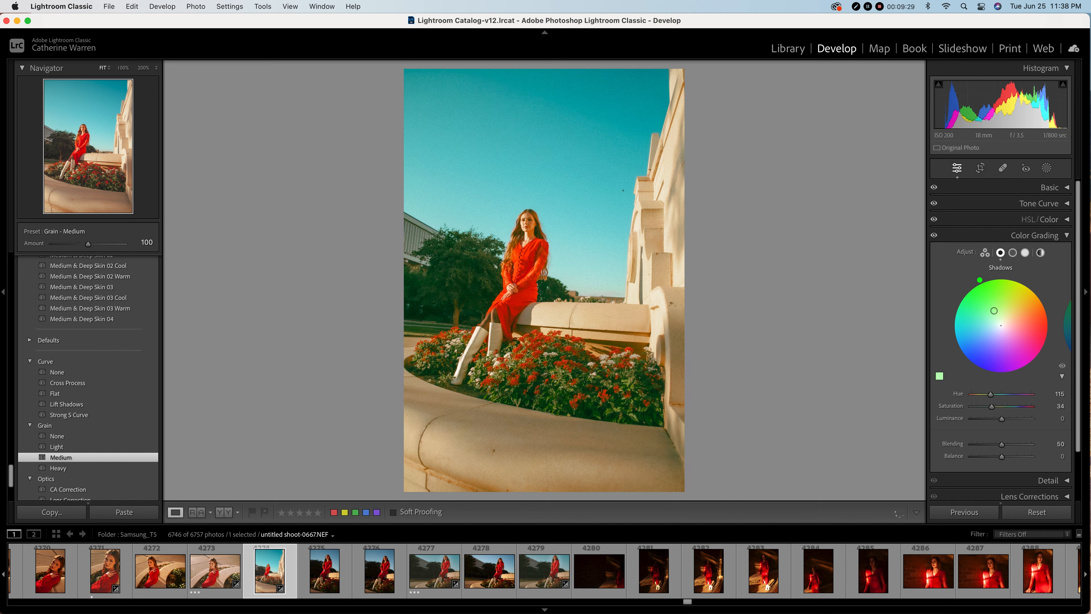
Tint the highlights cyan with hue about 182 and saturation about 29, after trying green and blue.
click(1025, 252)
drag(1029, 326, 994, 296)
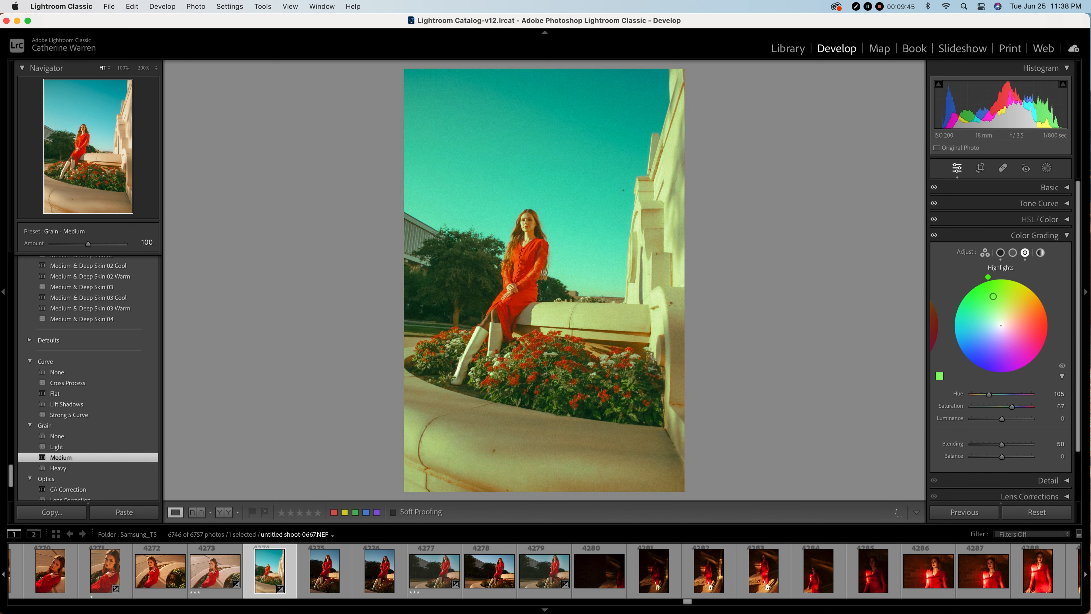
drag(994, 296, 984, 334)
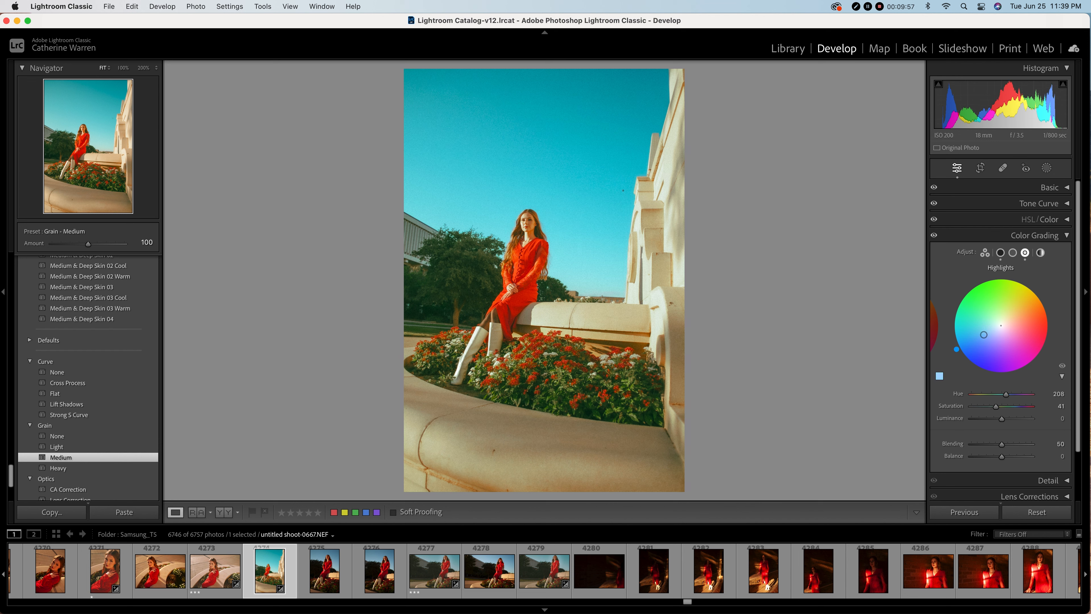
mouse_move(984, 334)
mouse_down()
mouse_move(995, 345)
mouse_move(987, 326)
mouse_up()
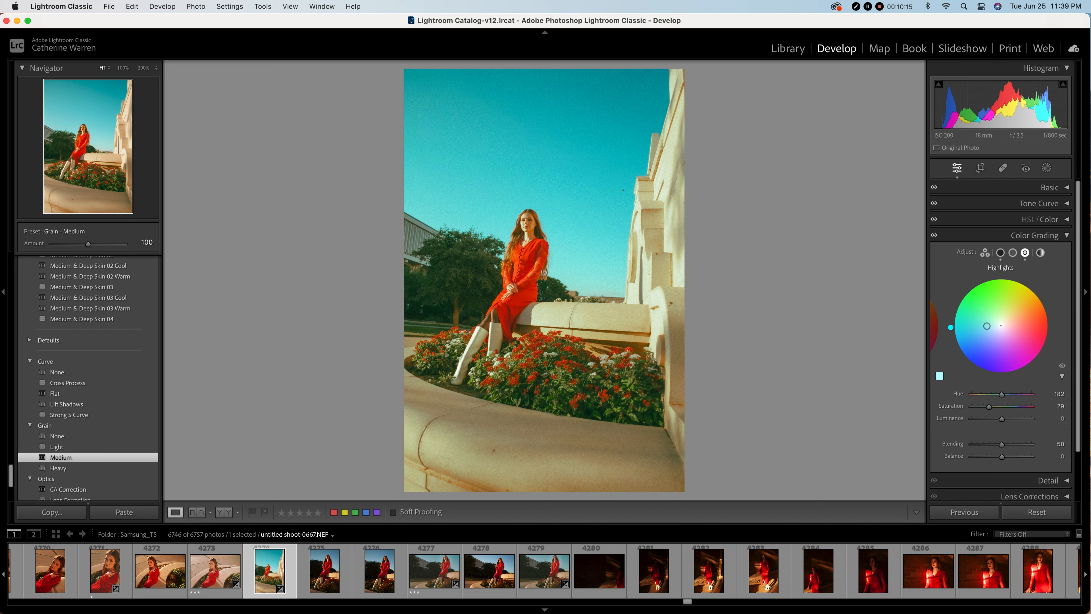
drag(987, 325, 988, 325)
Tint the midtones a soft teal with hue 165 and saturation 16.
click(1013, 253)
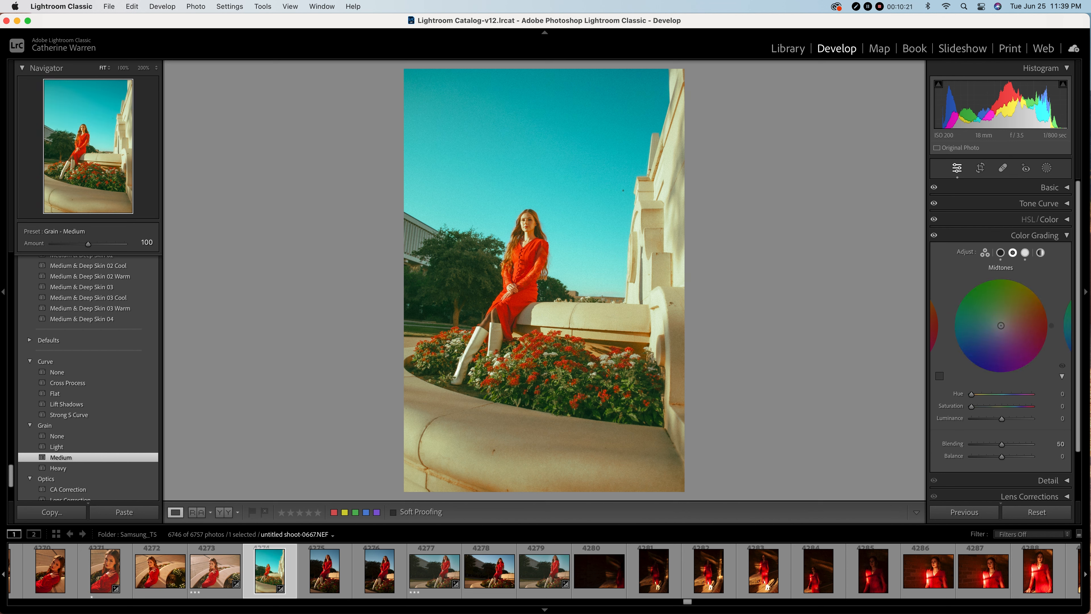
mouse_move(1001, 326)
mouse_down()
mouse_move(999, 309)
mouse_move(1016, 308)
mouse_move(994, 316)
mouse_up()
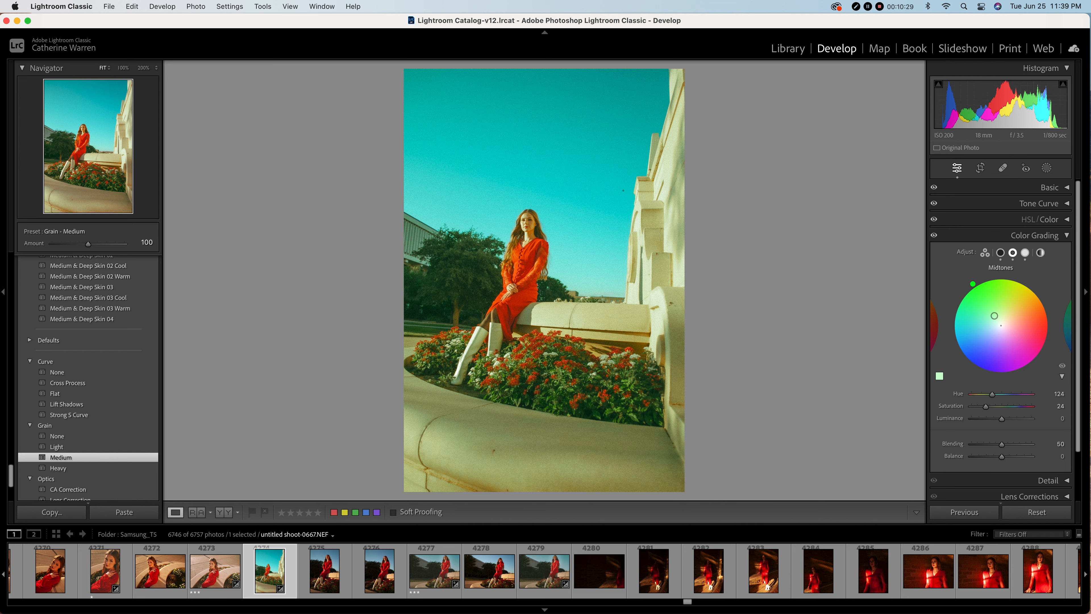
drag(994, 315, 993, 323)
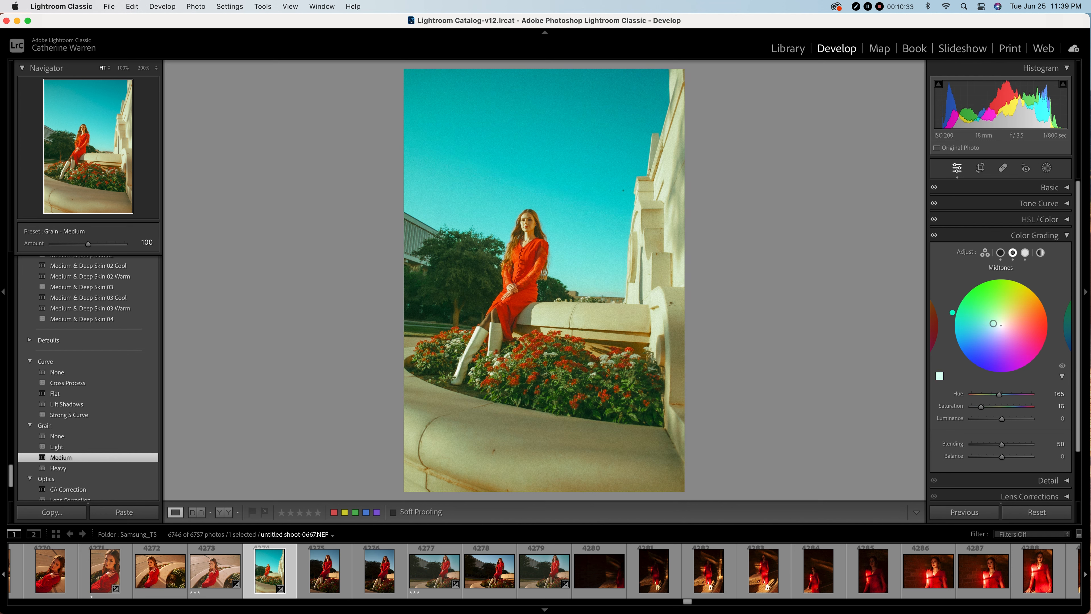
Add a faint green-teal global tint in Color Grading, after trying blue and stronger teal tints, and compare the photo before and after.
click(1040, 253)
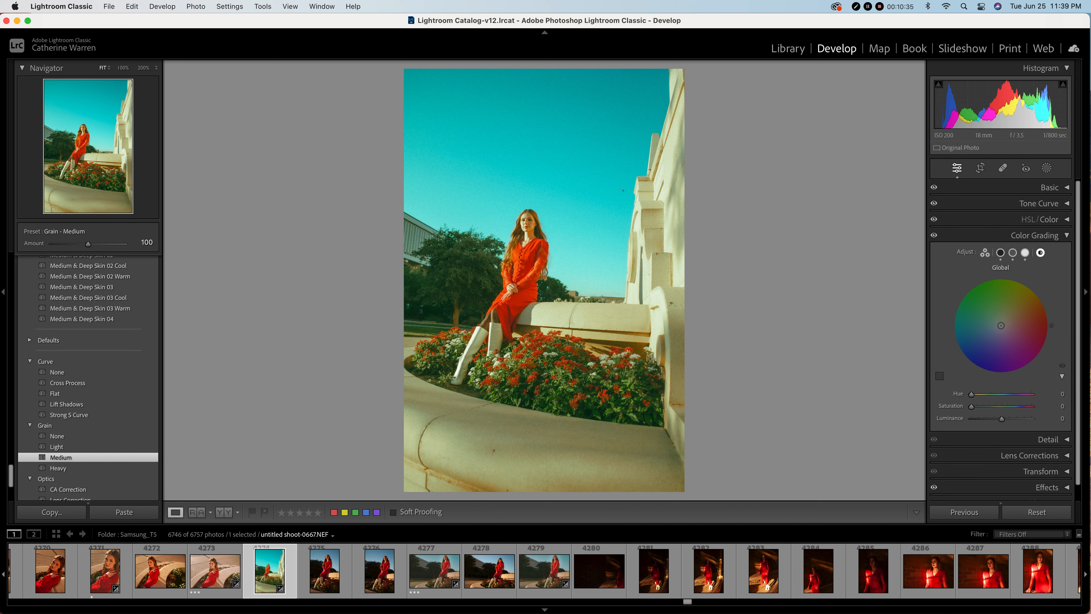
mouse_move(1002, 326)
mouse_down()
mouse_move(1013, 329)
mouse_move(996, 333)
mouse_up()
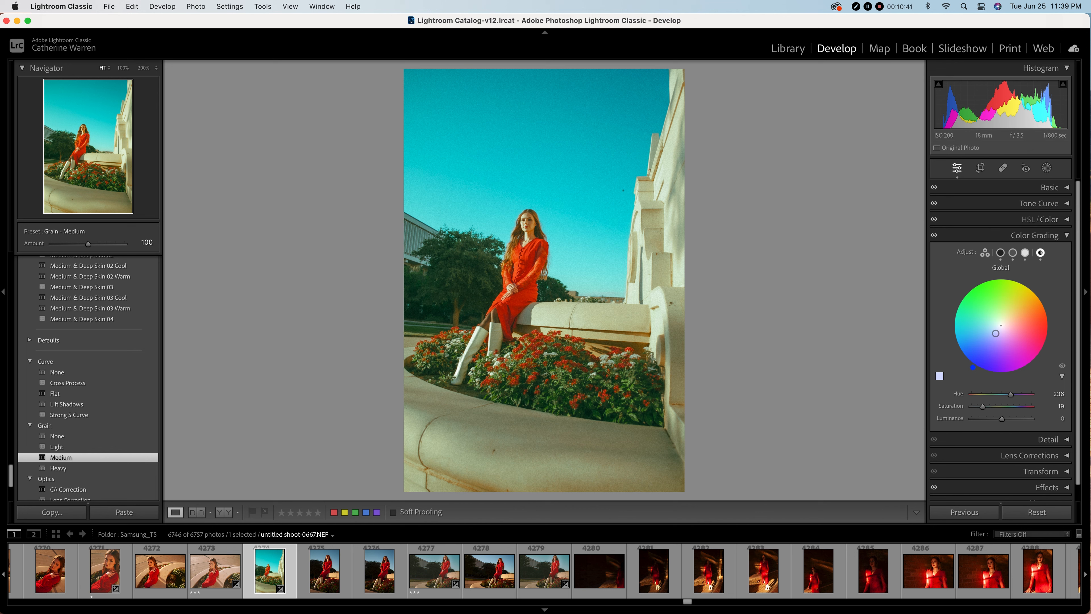
mouse_move(996, 334)
mouse_down()
mouse_move(985, 339)
mouse_move(986, 319)
mouse_move(1008, 307)
mouse_move(976, 329)
mouse_move(988, 321)
mouse_up()
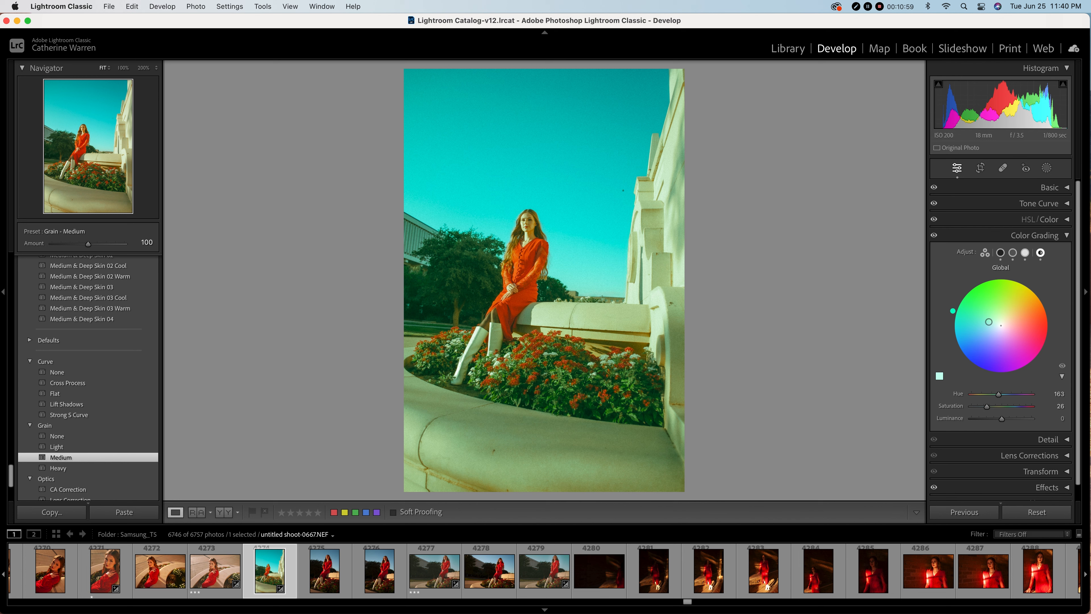
drag(989, 321, 991, 328)
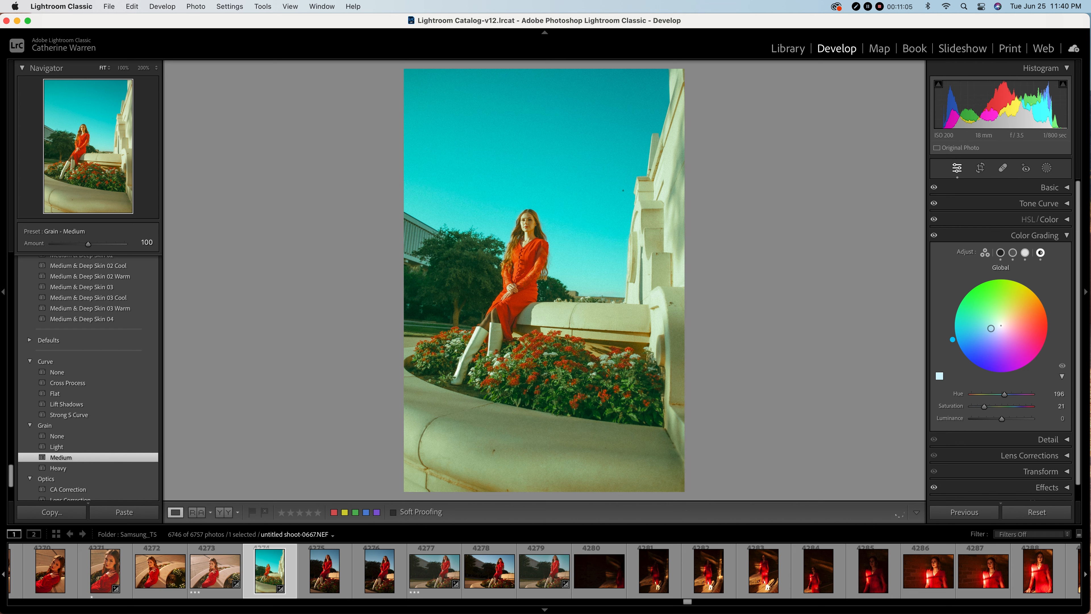
mouse_move(991, 328)
mouse_down()
mouse_move(1005, 314)
mouse_move(998, 323)
mouse_up()
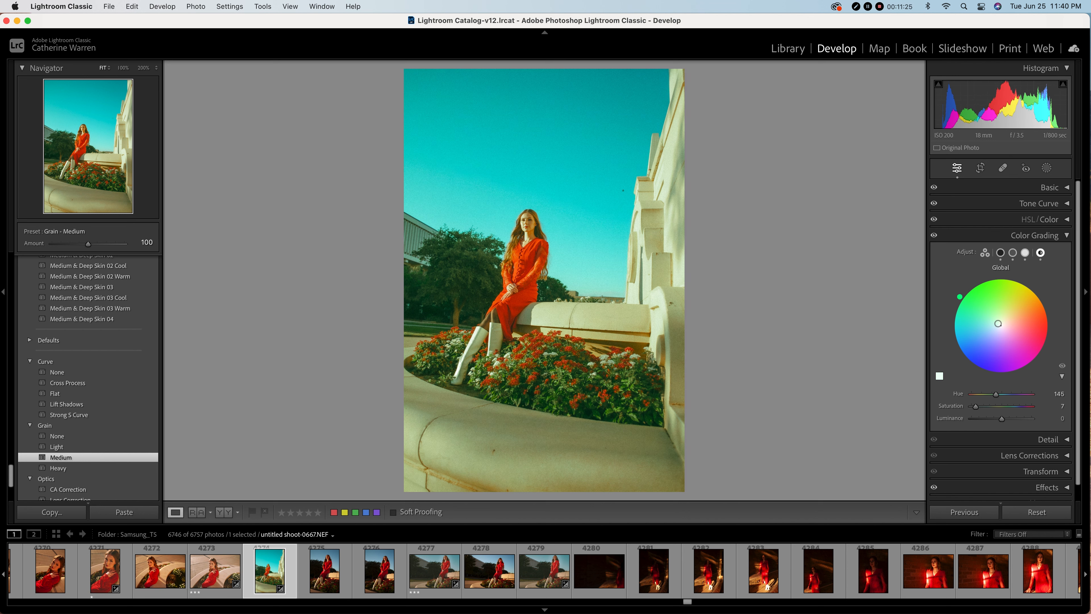
drag(998, 323, 997, 325)
click(1035, 235)
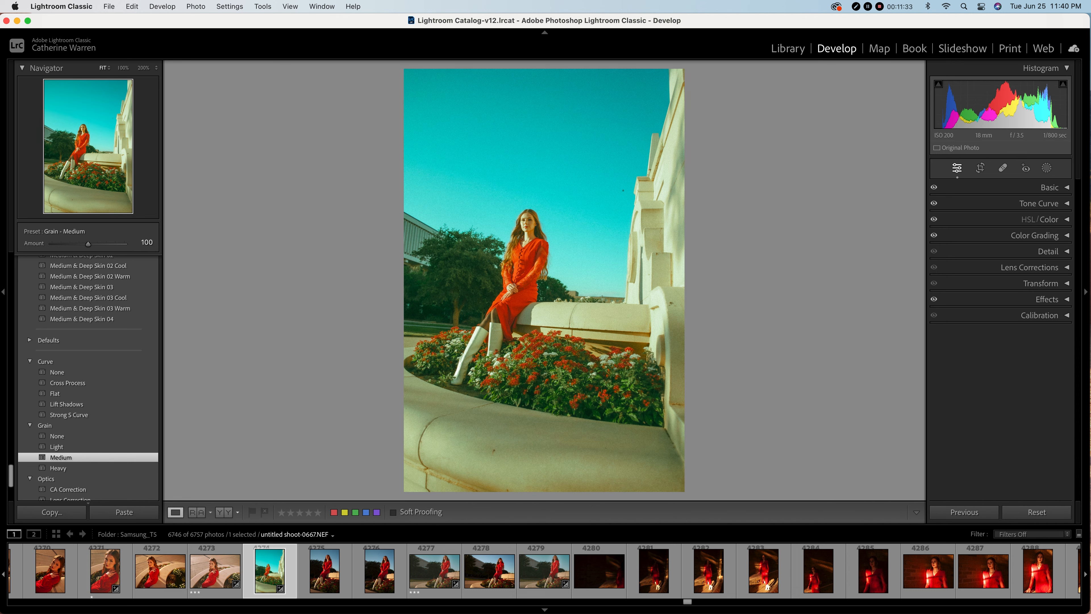
click(224, 512)
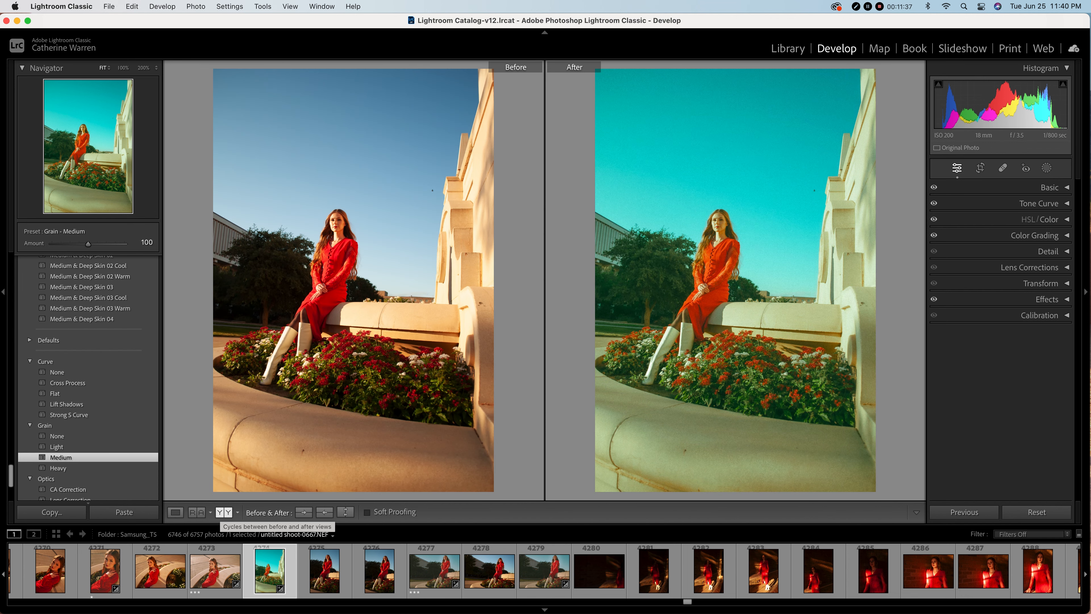
click(175, 512)
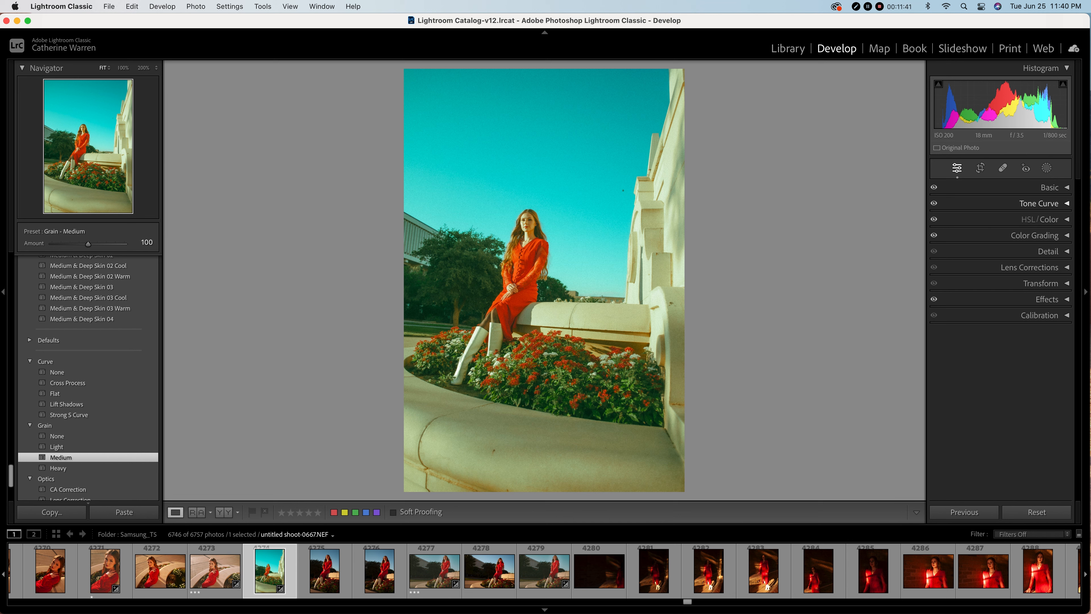
Enable the lens profile corrections for the photo.
click(1034, 235)
click(1035, 235)
click(1048, 251)
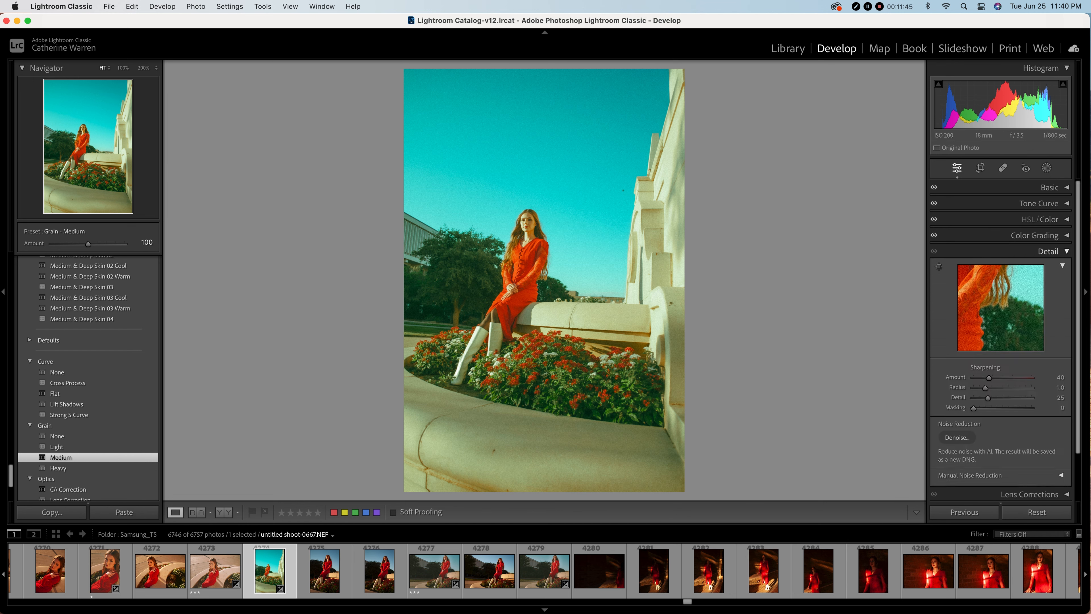
click(1029, 494)
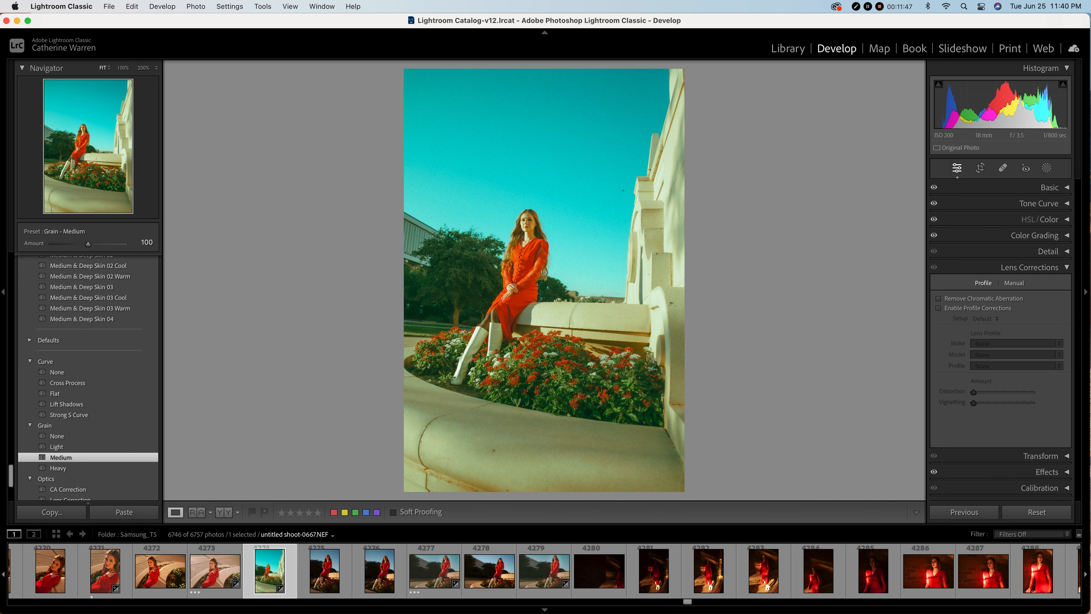
click(939, 308)
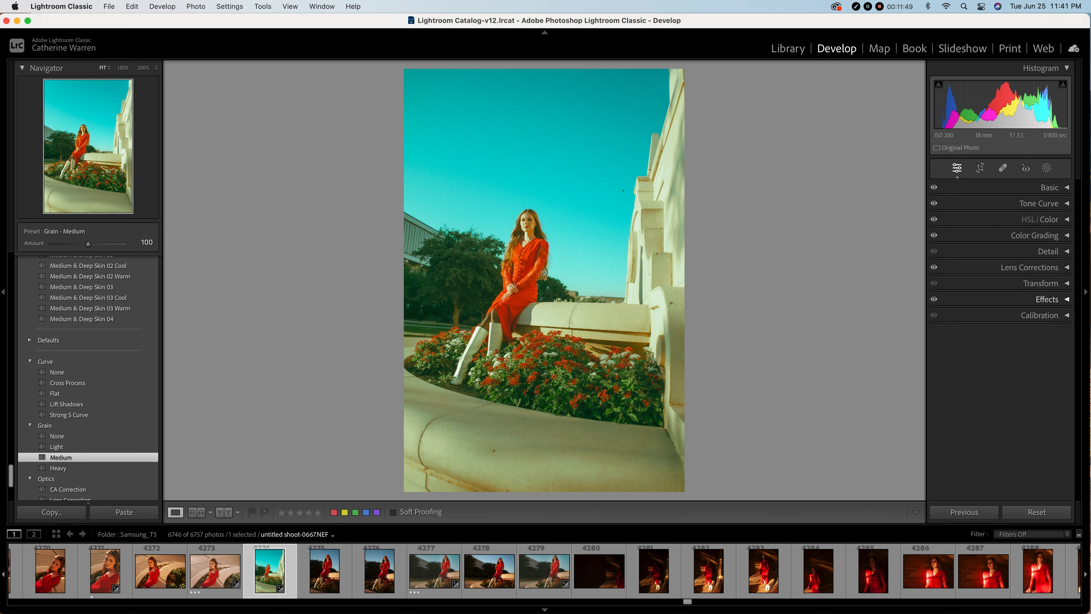
click(1040, 284)
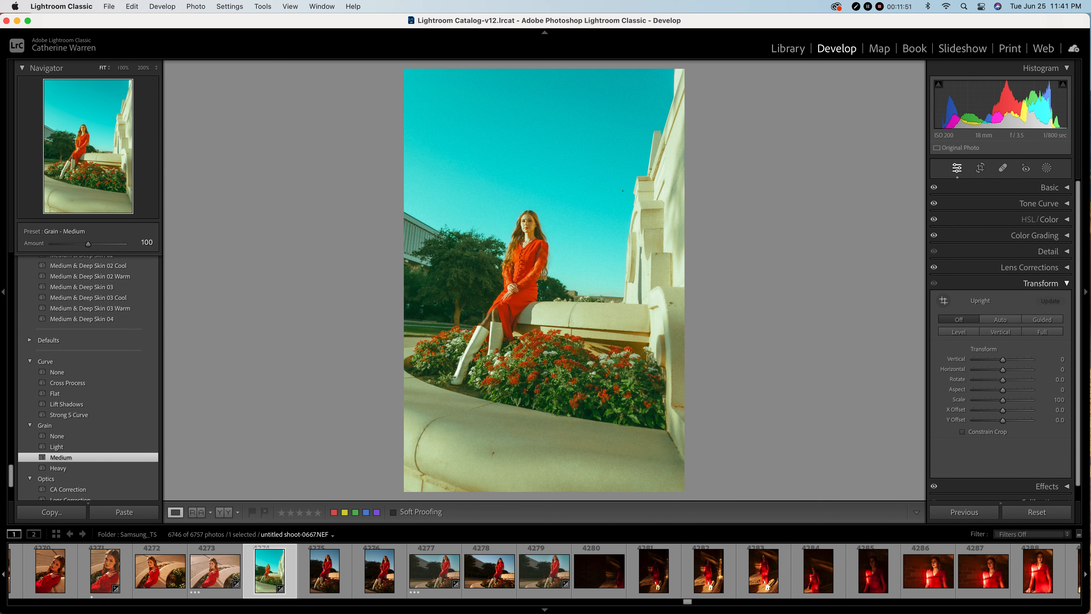
click(1041, 283)
Check the grain on the woman's face up close and apply the Light grain preset.
click(1047, 300)
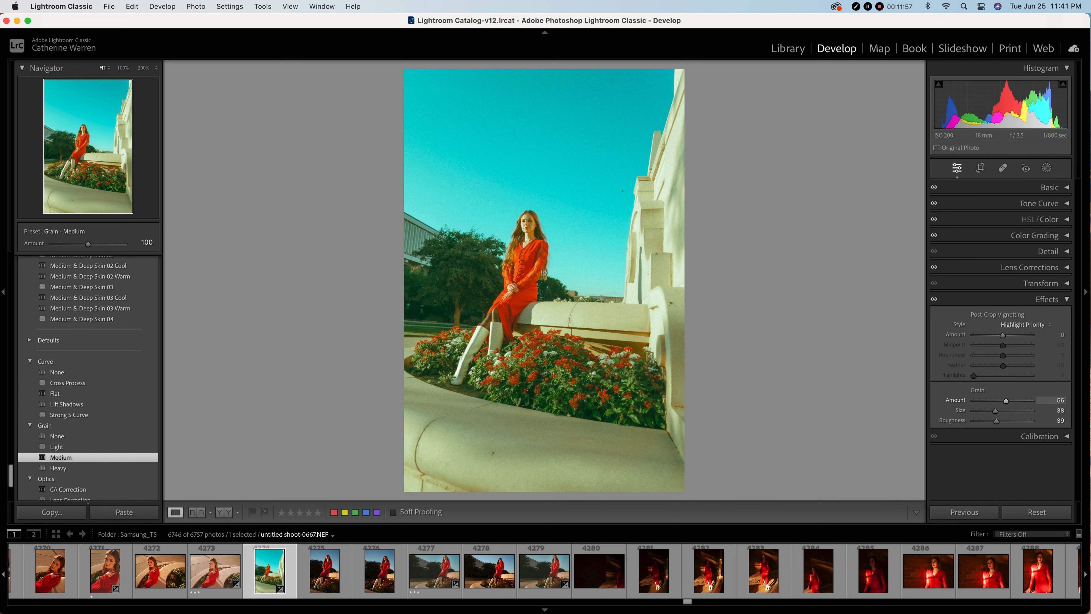
click(1047, 299)
click(541, 255)
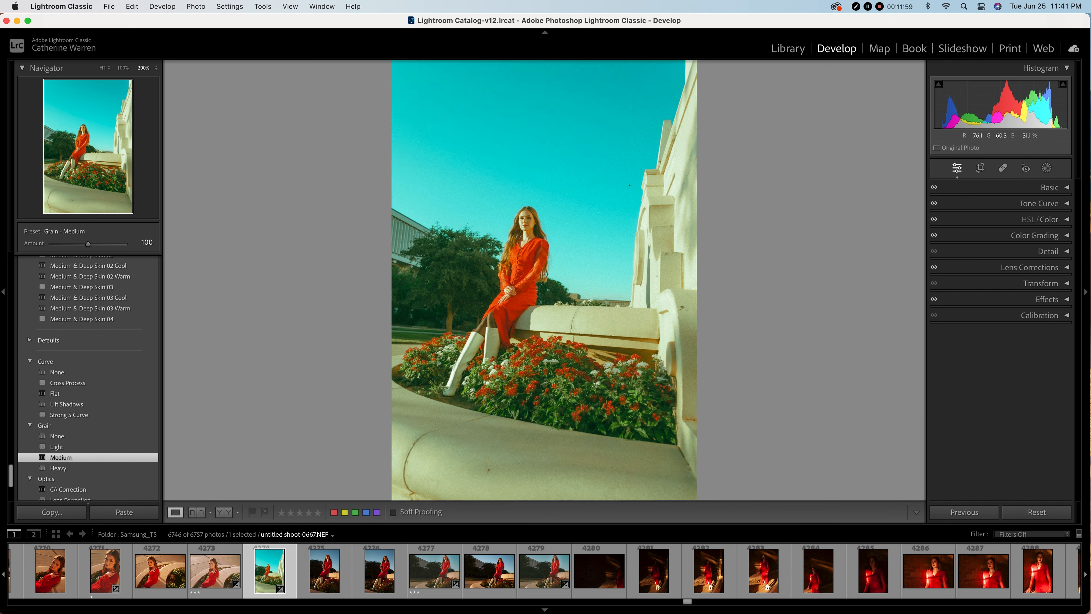
drag(541, 255, 583, 439)
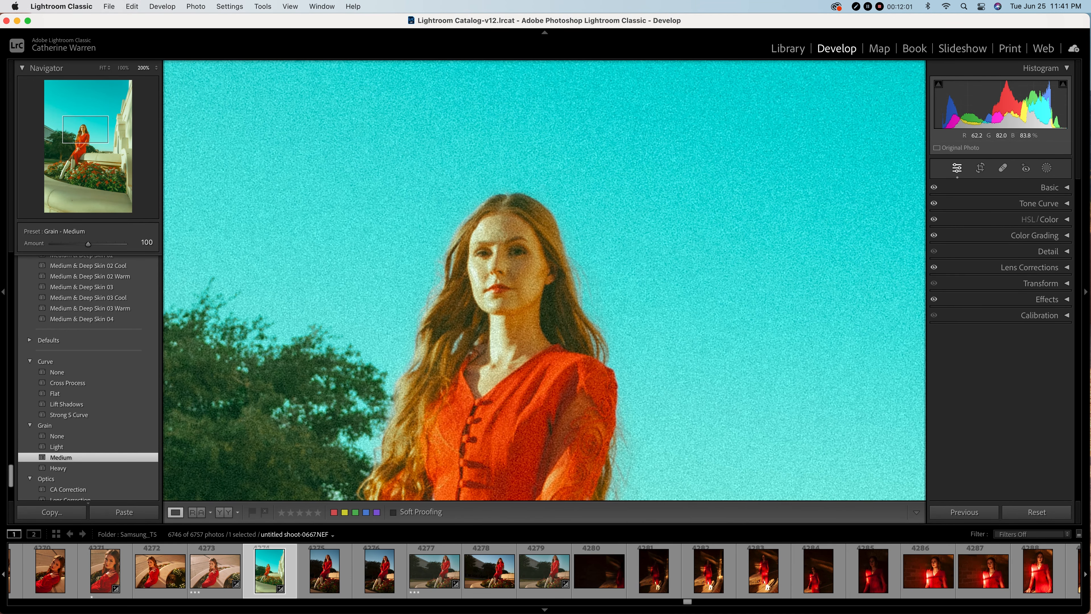
click(1047, 300)
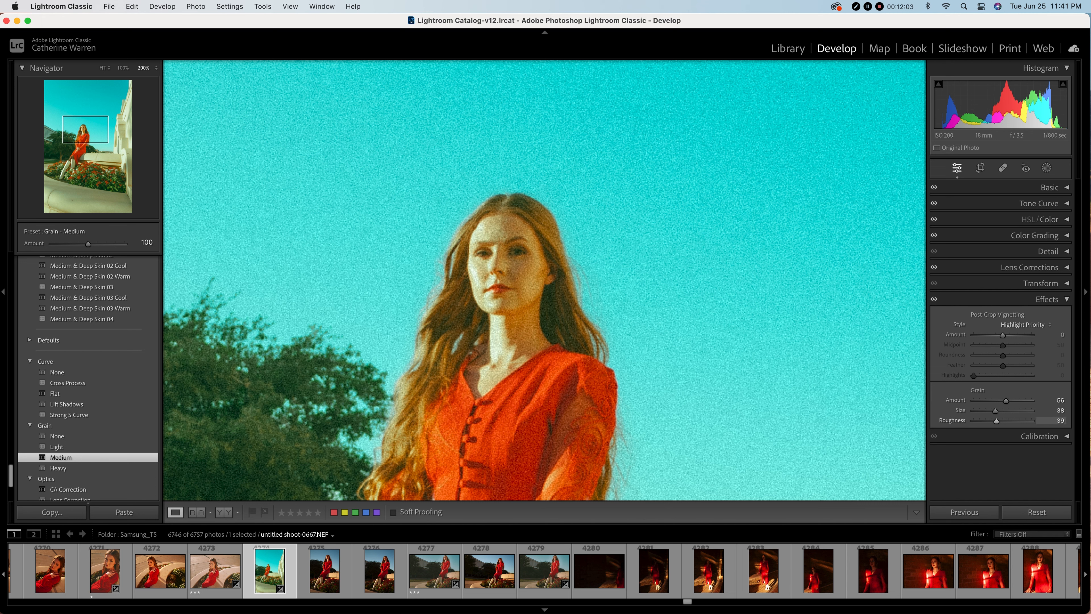
click(57, 447)
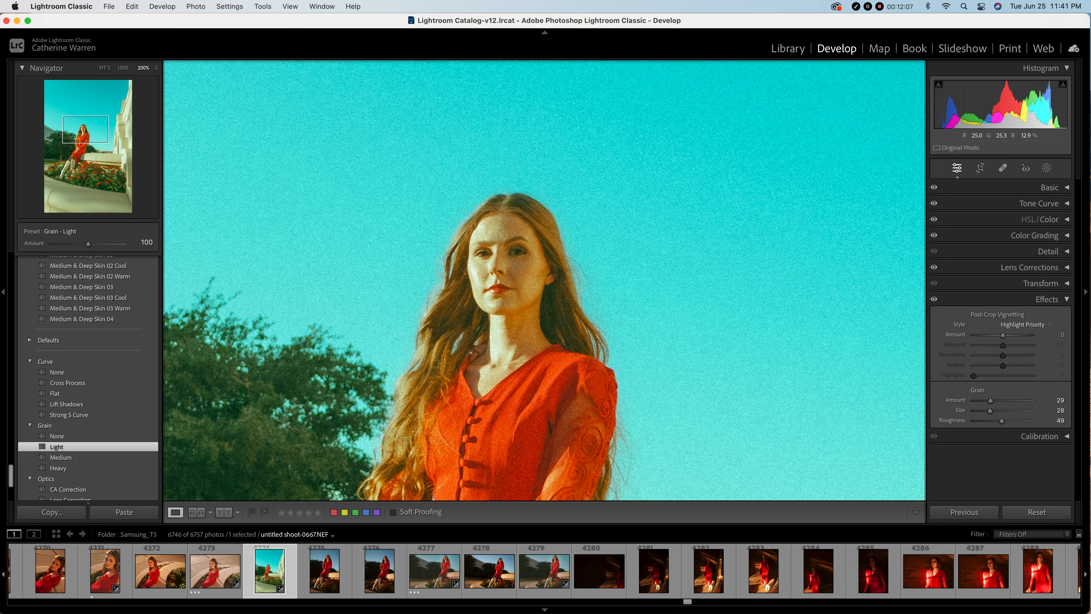
click(534, 221)
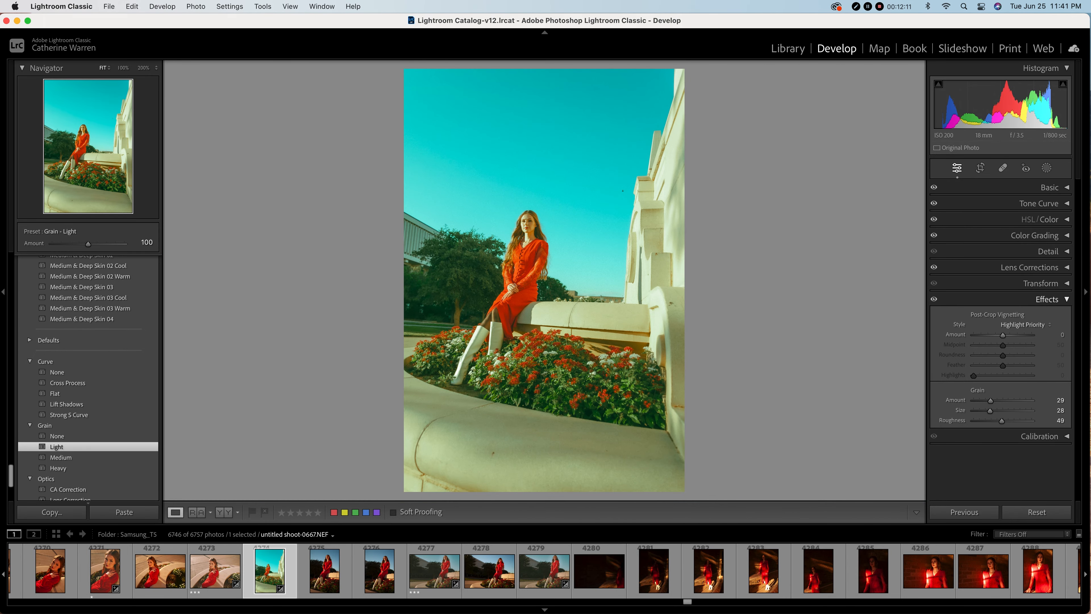
click(1047, 299)
Try the Calibration shadow tint at +100 and -100, and reset it to 0.
click(1042, 315)
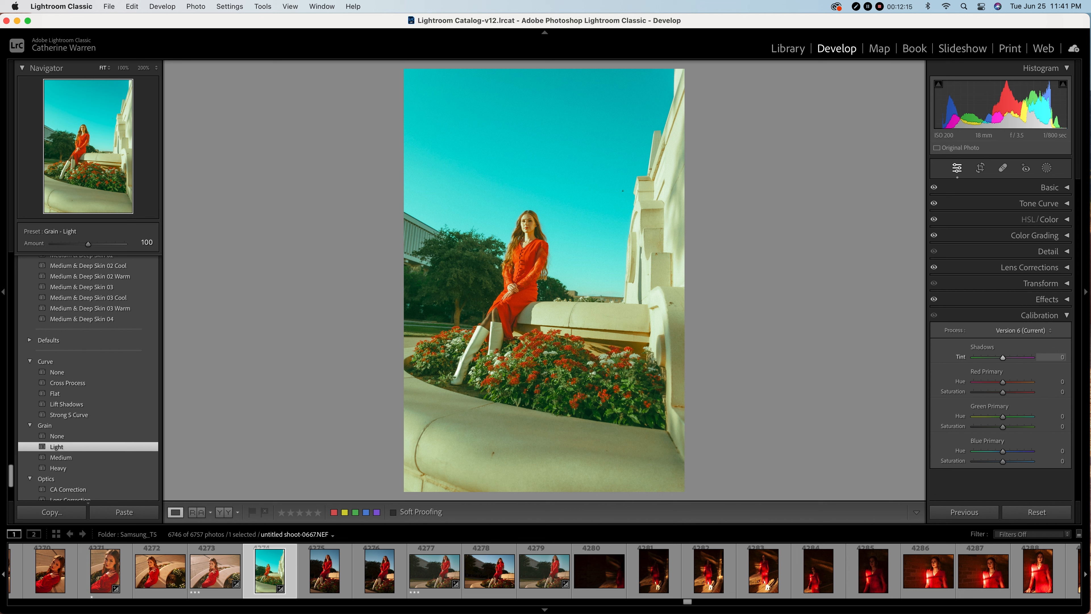
drag(1003, 357, 1032, 357)
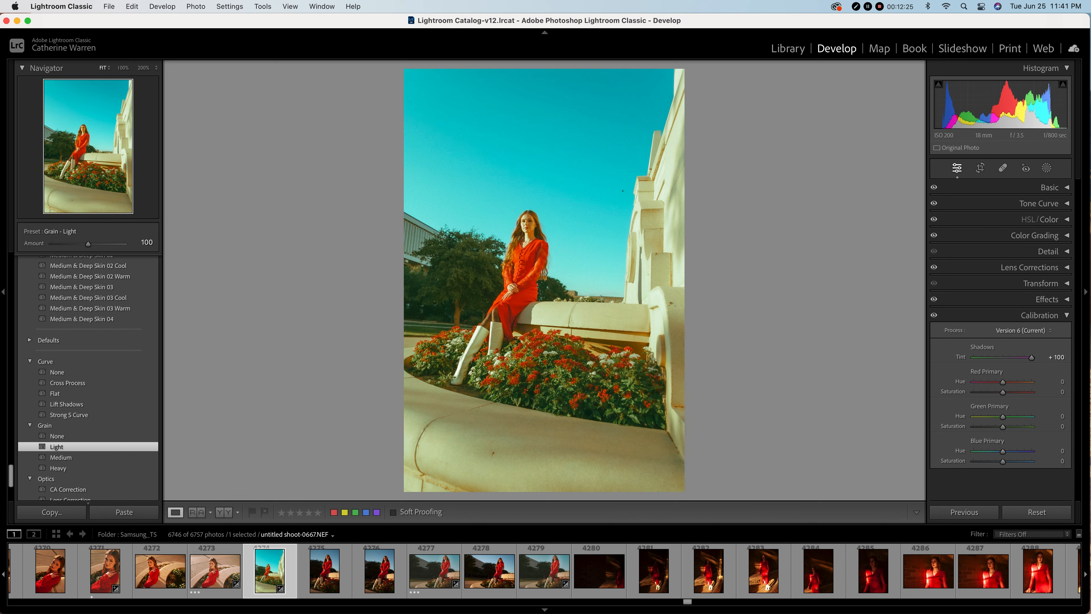
drag(1032, 358, 1031, 357)
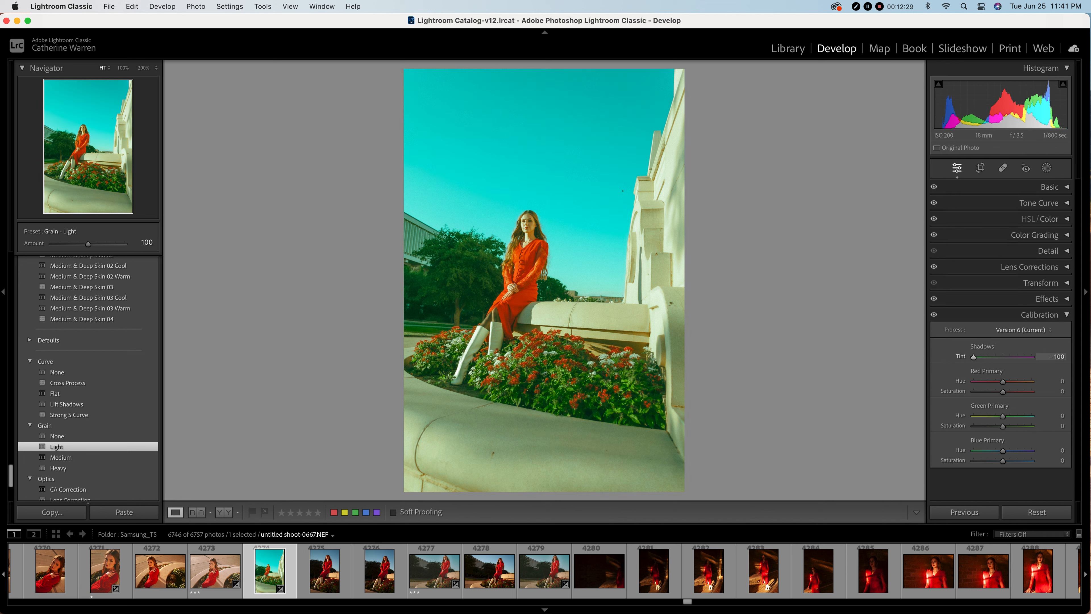
double_click(974, 357)
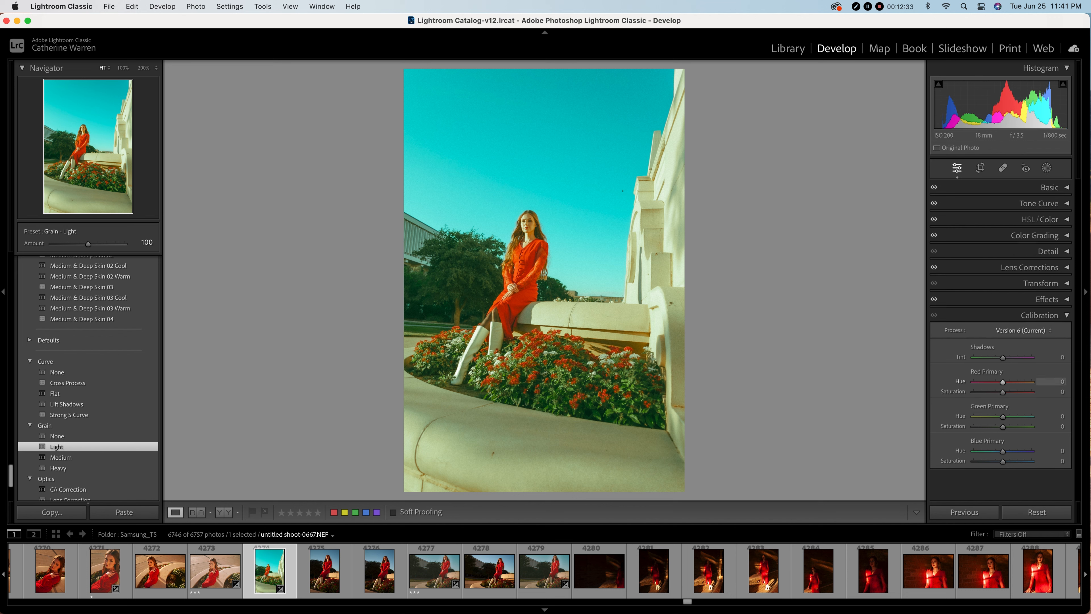
Set the Calibration green primary hue to +55, after trying red primary hue shifts and returning that hue to 0.
drag(1003, 383, 995, 383)
drag(1009, 382, 1010, 382)
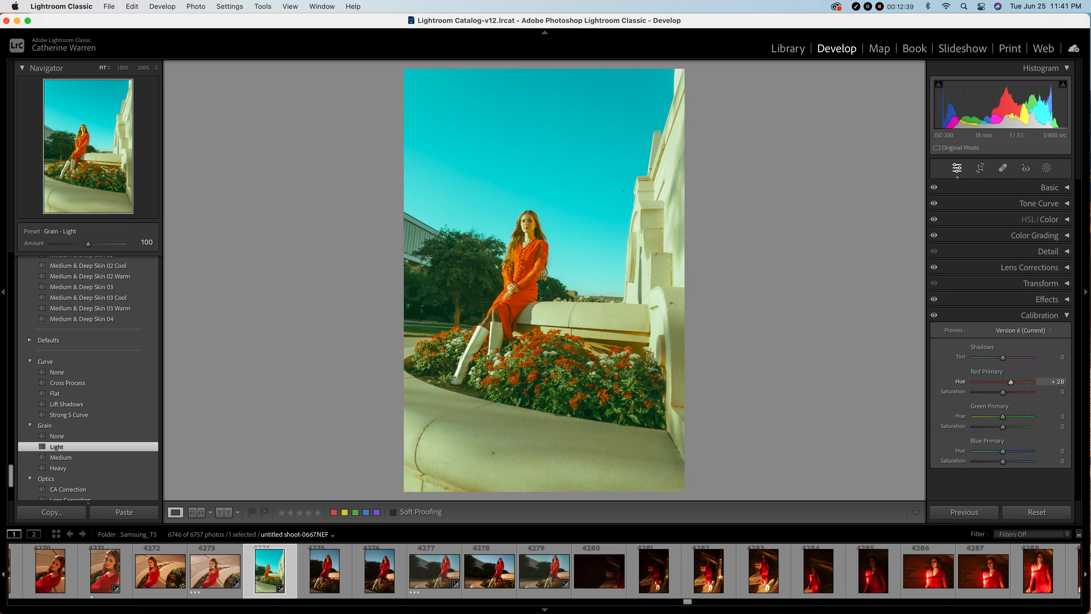
drag(1011, 382, 984, 417)
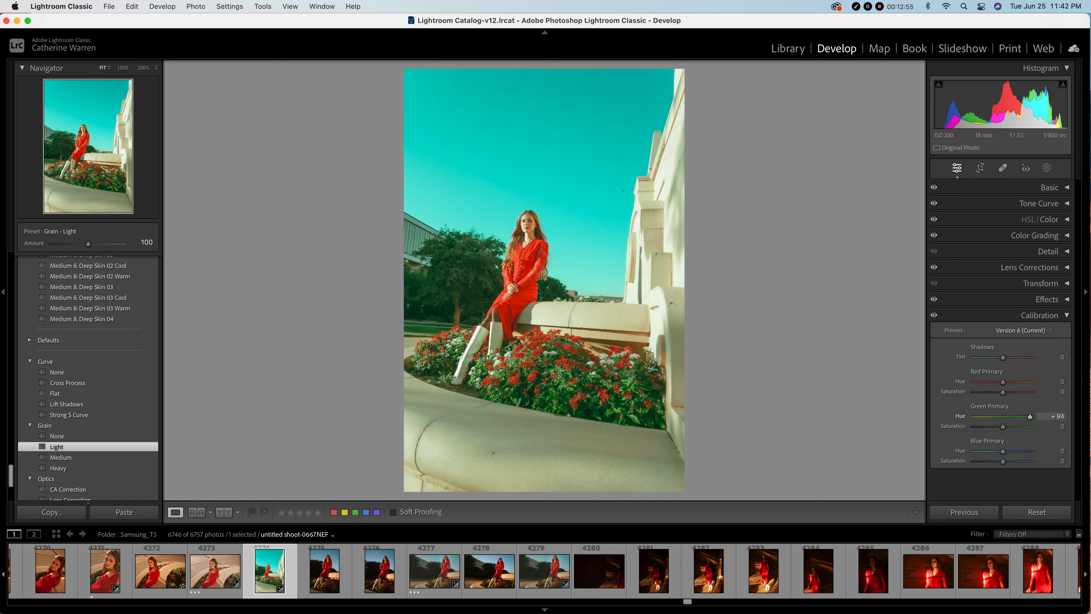
drag(1030, 417, 1018, 416)
Set the Calibration blue primary hue to -20, after trying stronger negative shifts, and compare the photo before and after.
drag(1003, 451, 989, 452)
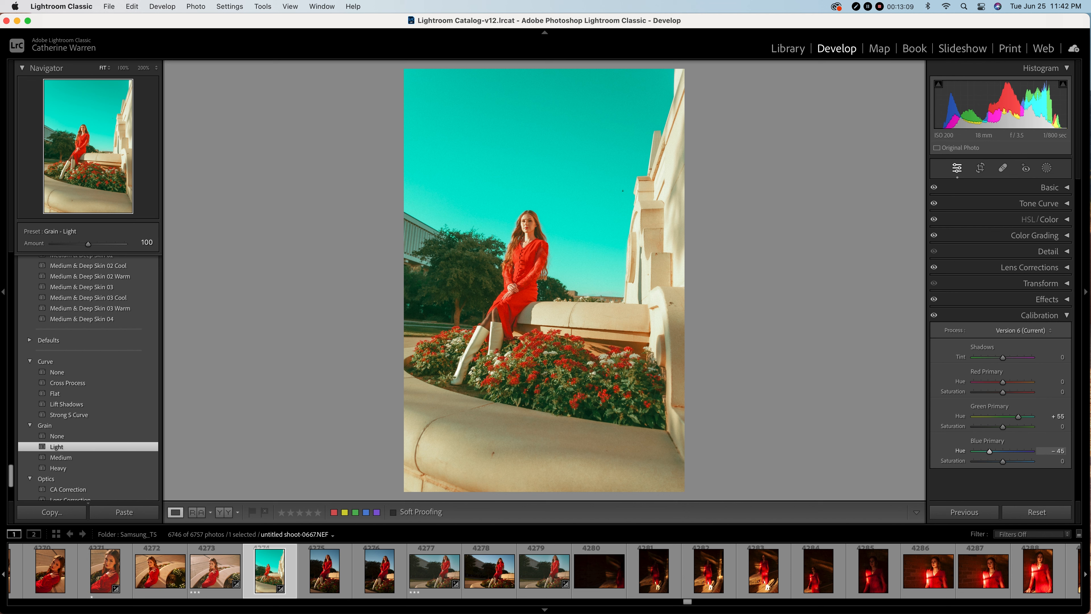
drag(989, 452, 973, 451)
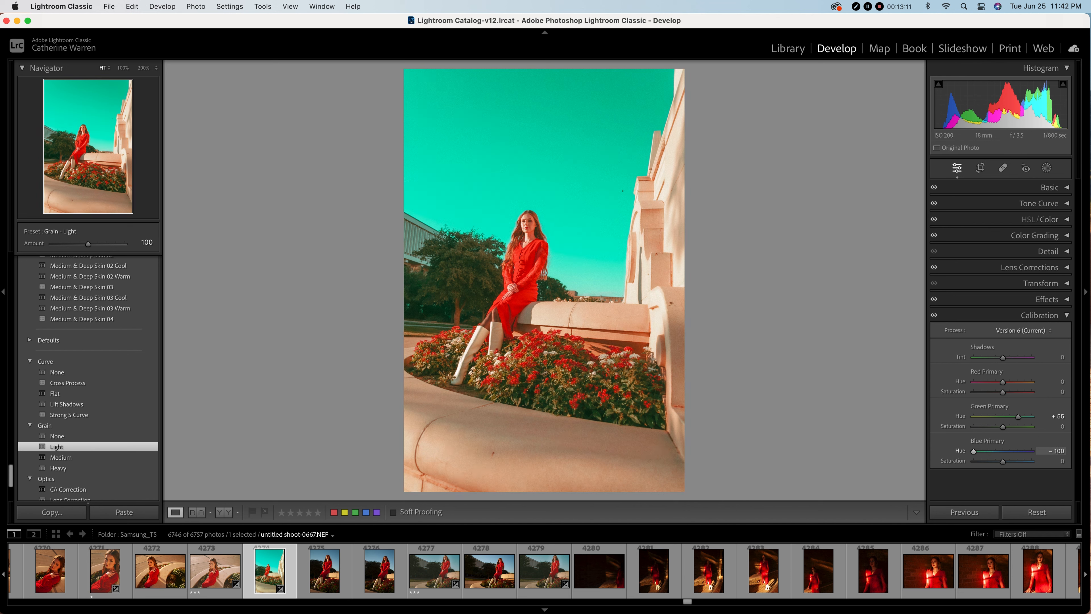
drag(974, 451, 986, 451)
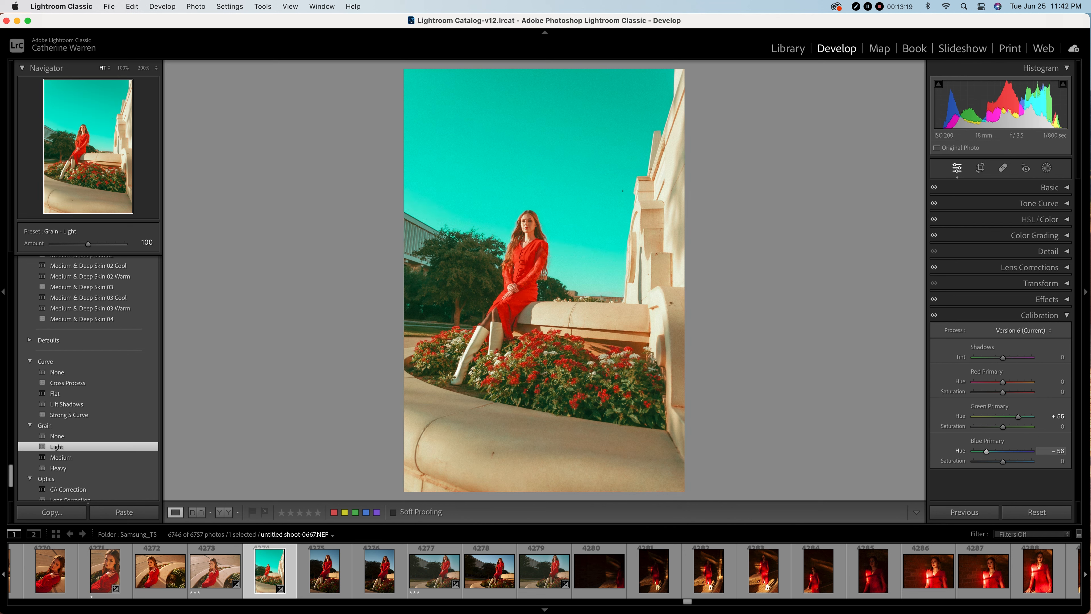
drag(987, 451, 998, 451)
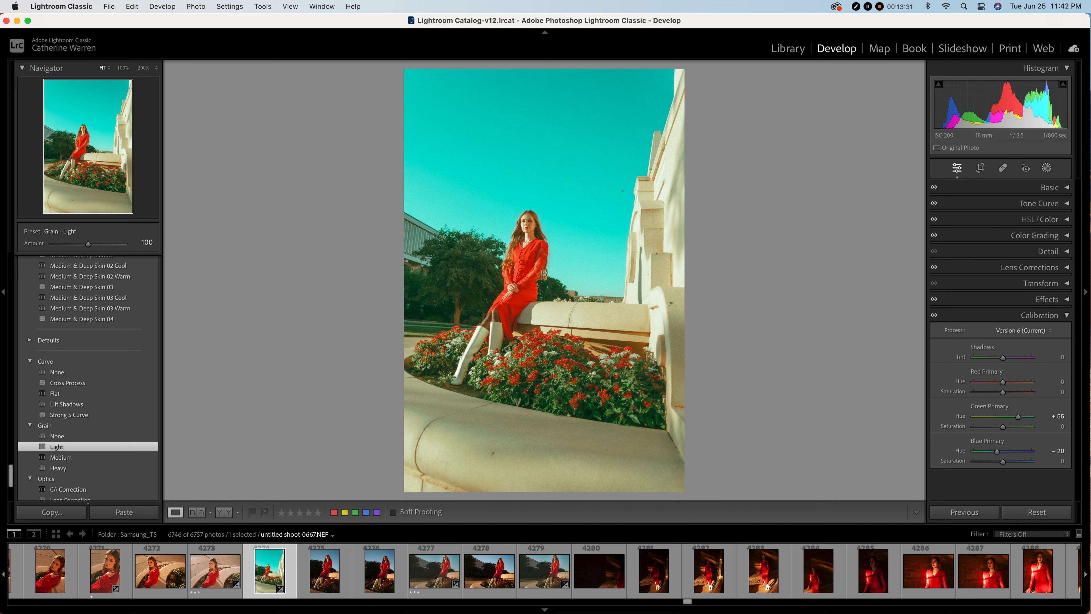
click(1040, 316)
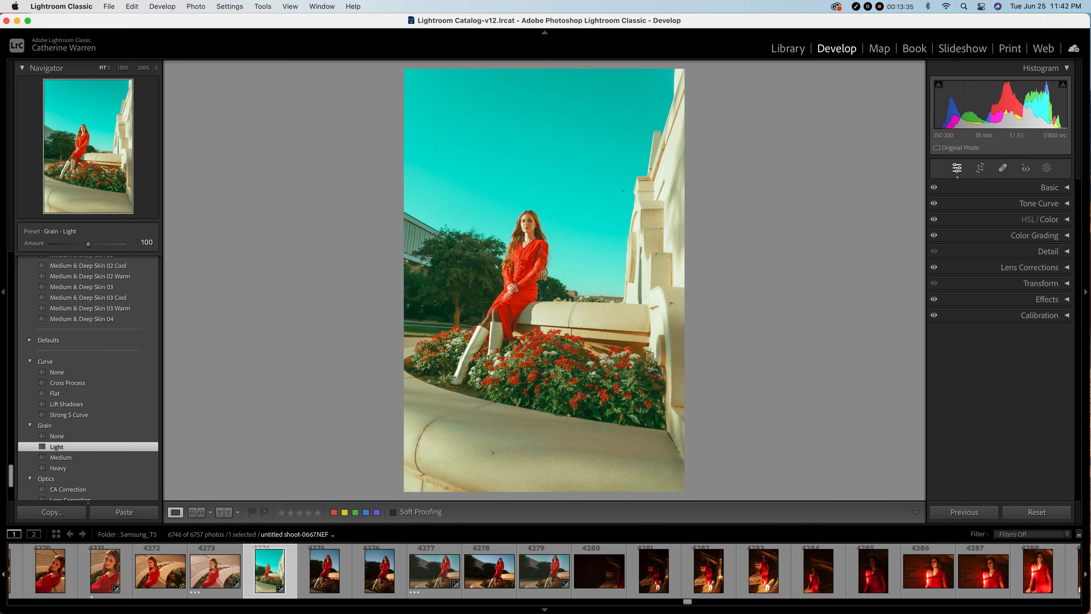
click(223, 512)
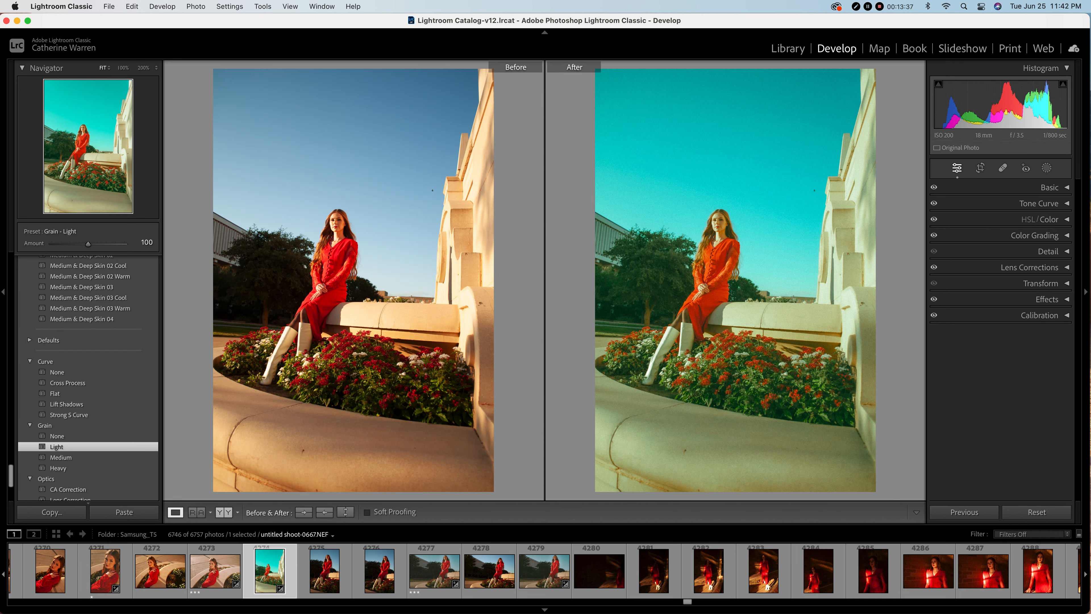
click(176, 512)
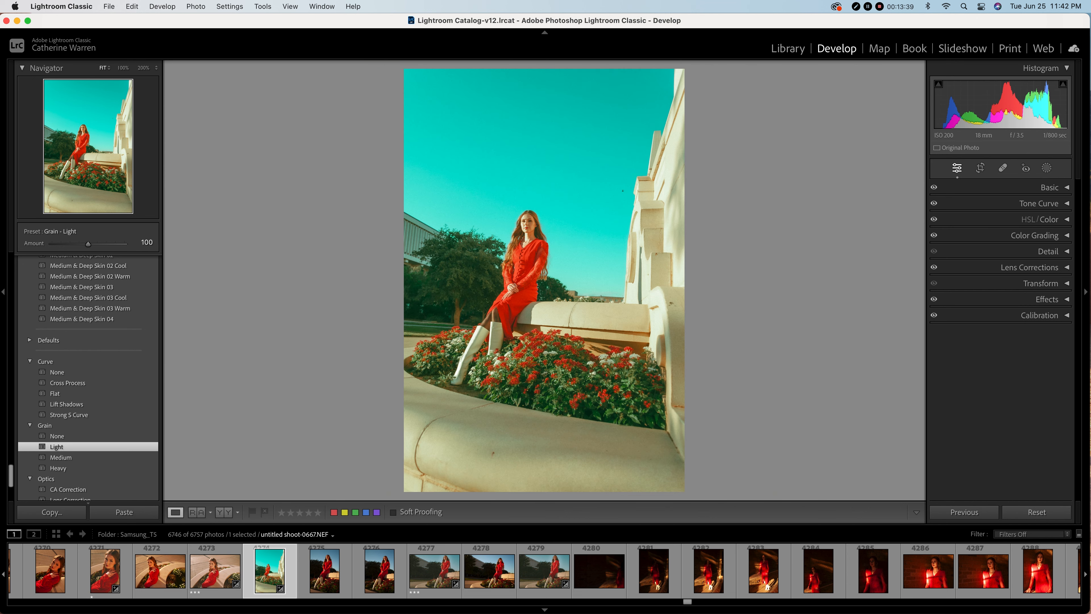
Try a tighter portrait crop at the original aspect ratio, repositioning the photo to test different placements of the woman in the frame.
key(r)
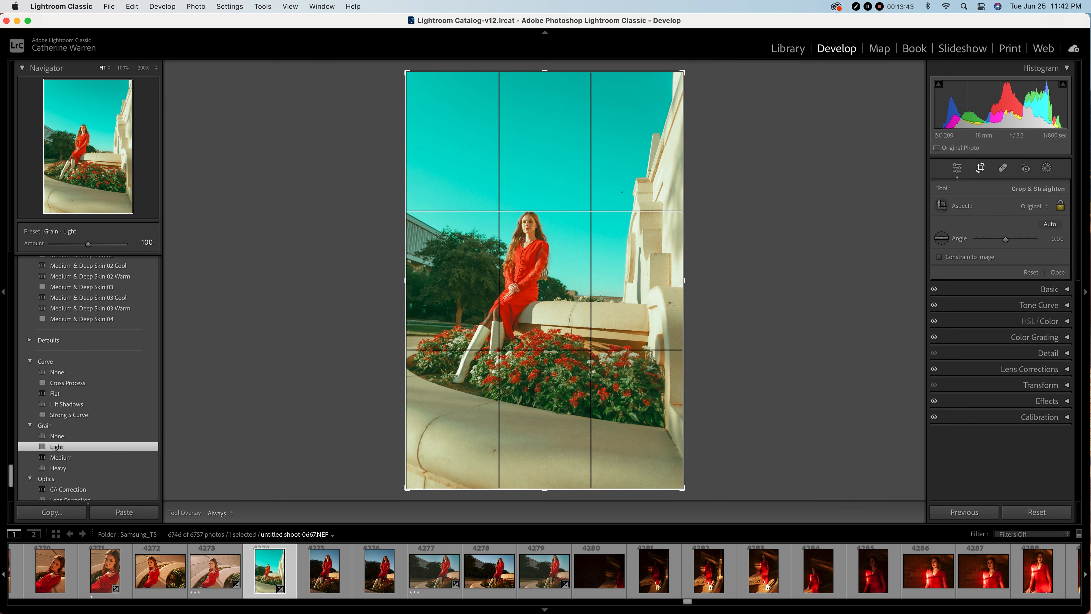
drag(406, 489, 426, 461)
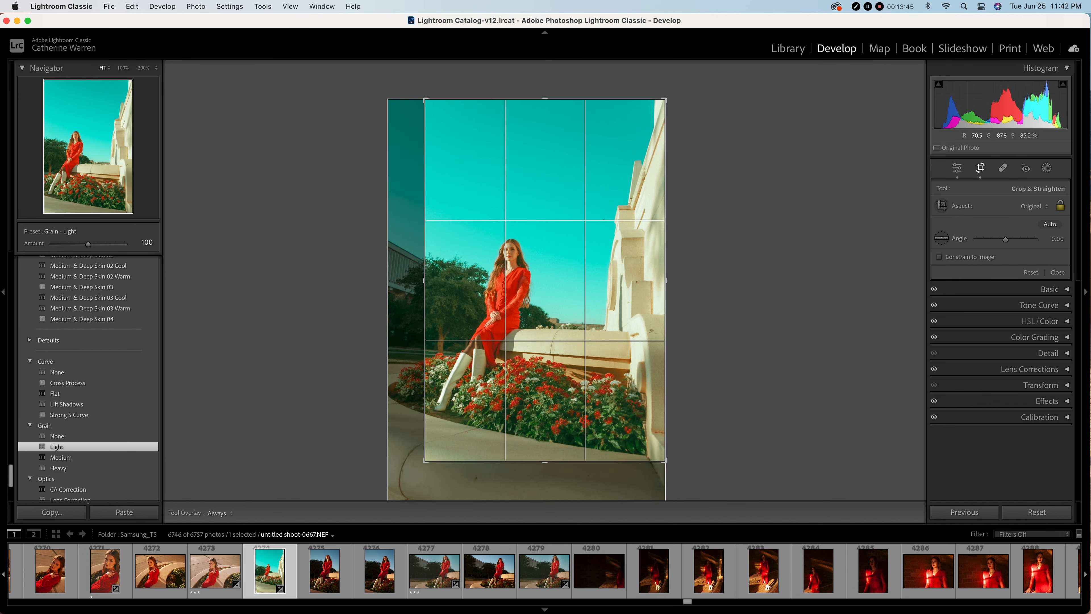
drag(558, 297, 573, 272)
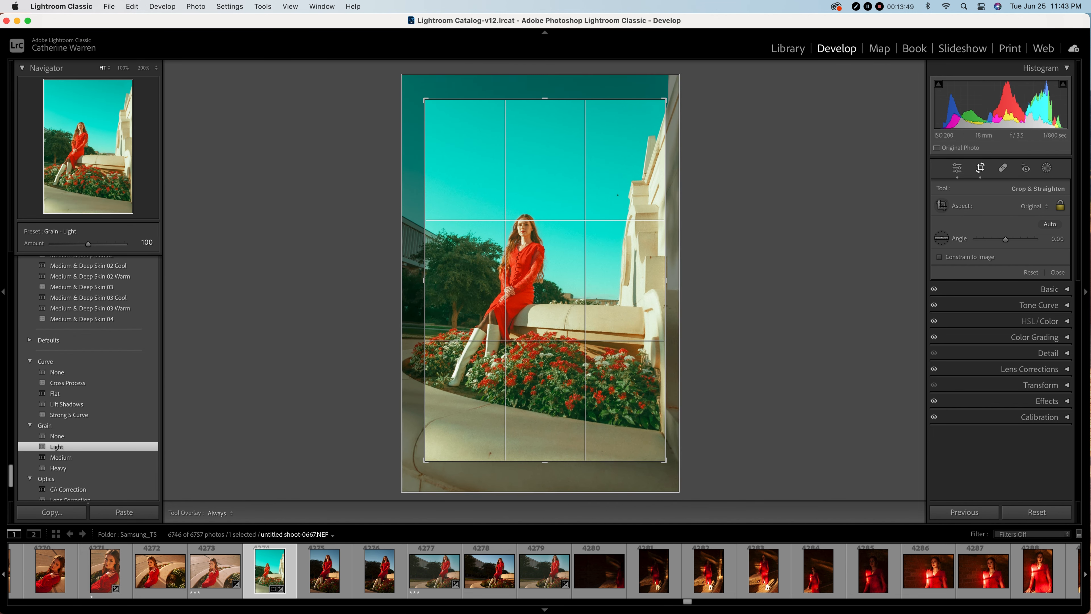
drag(573, 272, 576, 271)
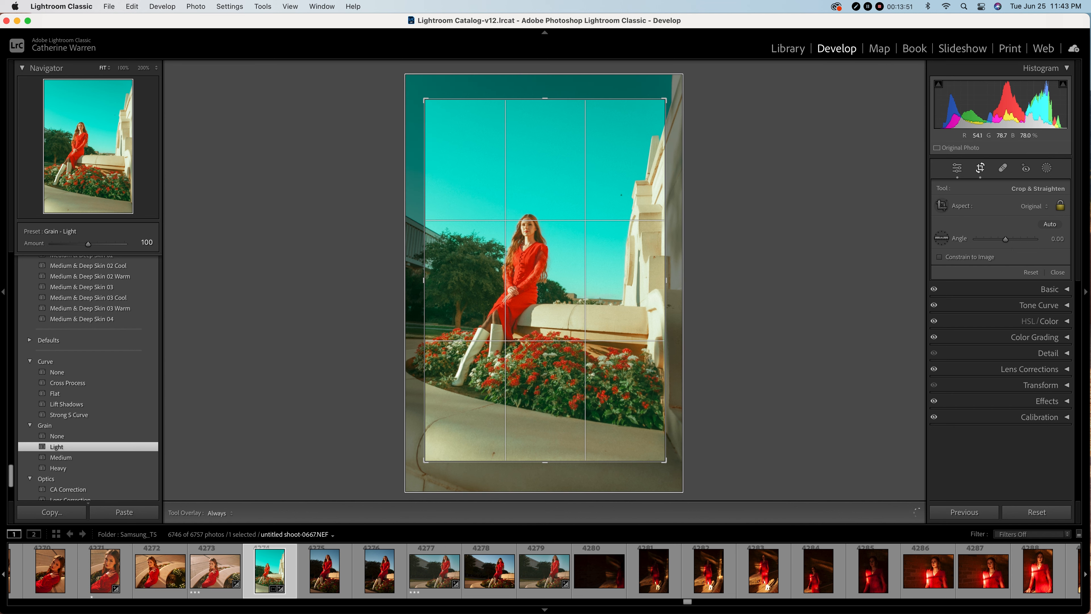
mouse_move(576, 271)
mouse_down()
mouse_move(564, 274)
mouse_move(574, 279)
mouse_up()
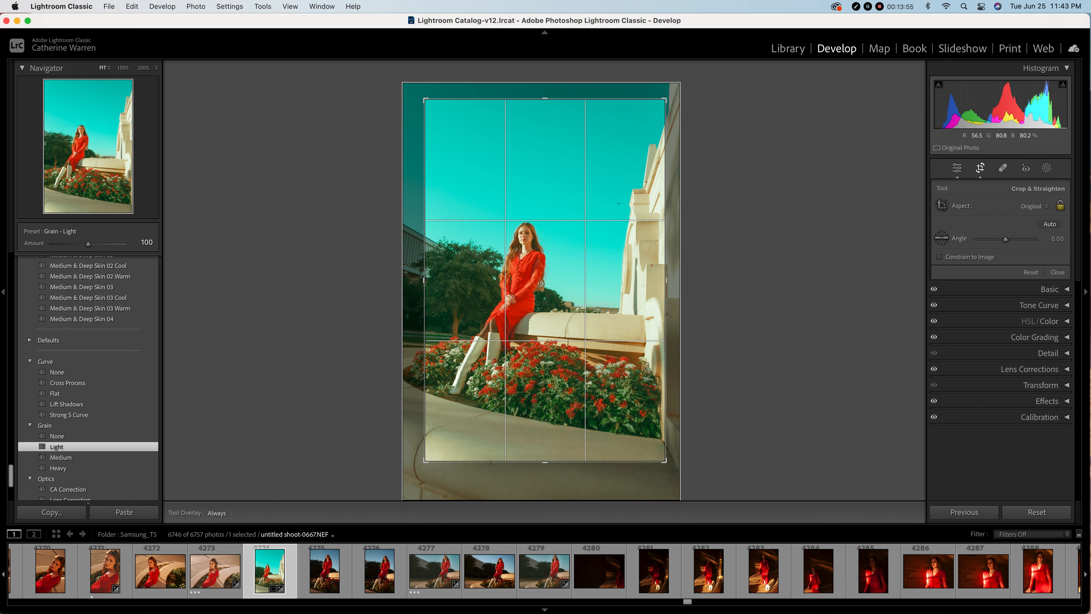
drag(574, 279, 595, 291)
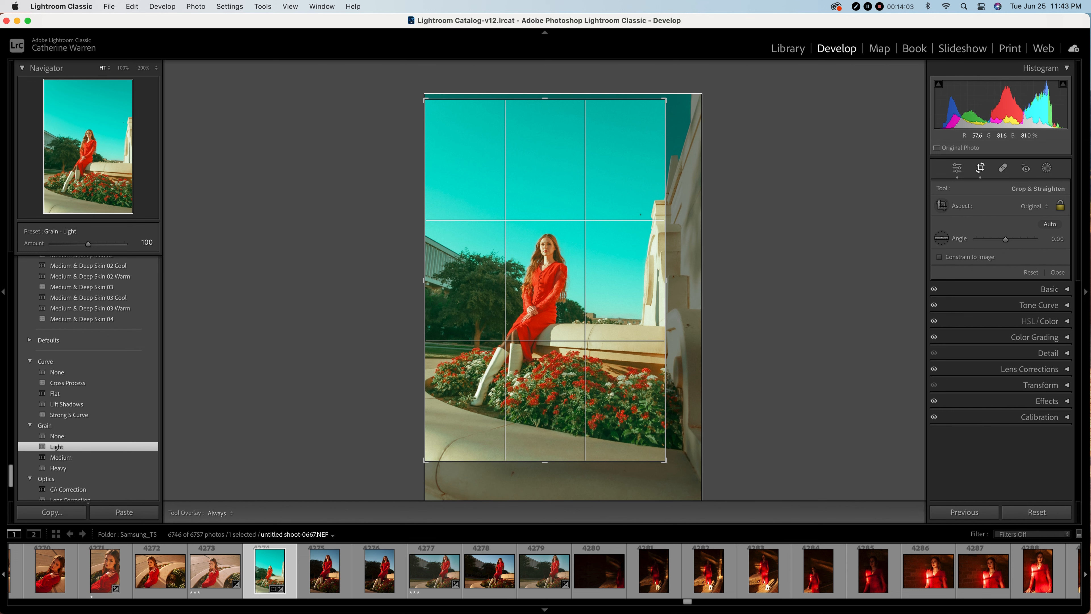
drag(595, 291, 562, 270)
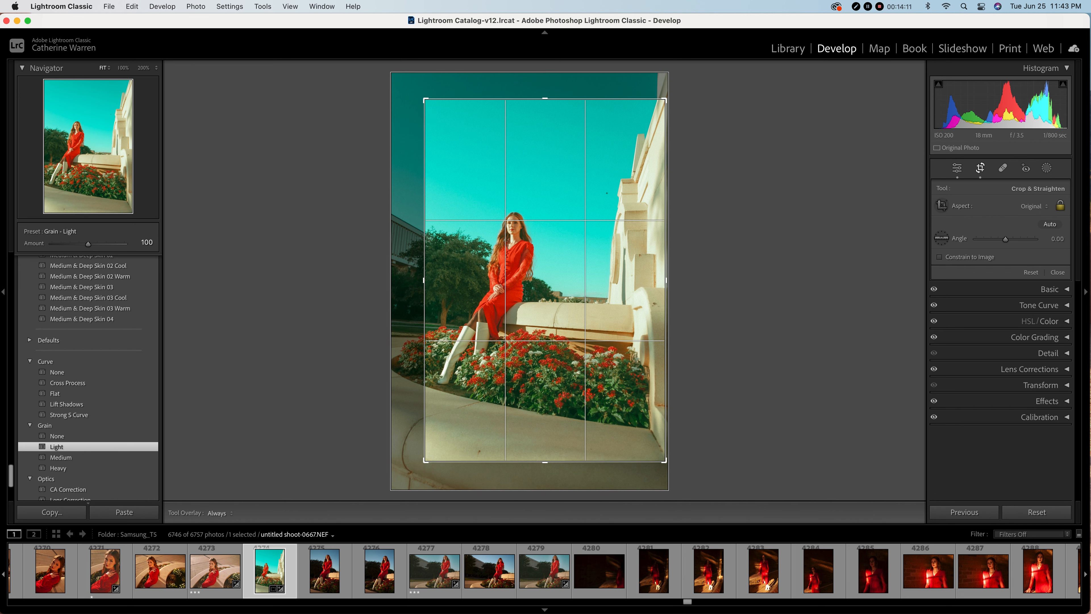
Try a landscape crop spanning the full photo width, framing the woman from head to boots with the flowers below.
key(x)
drag(564, 229, 574, 290)
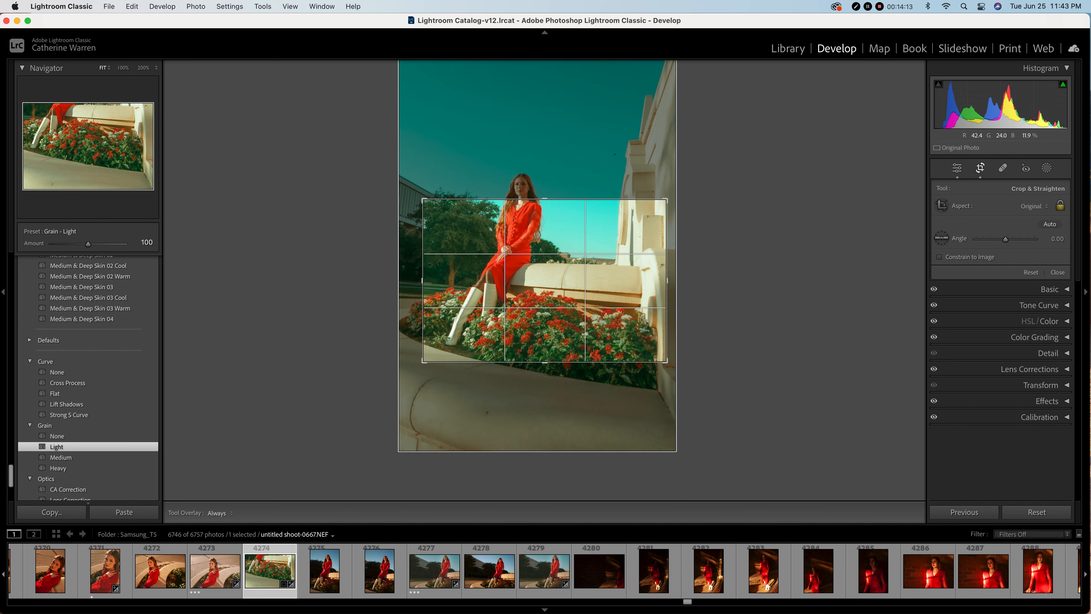
mouse_move(423, 200)
mouse_down()
mouse_move(411, 191)
mouse_move(435, 207)
mouse_move(422, 199)
mouse_up()
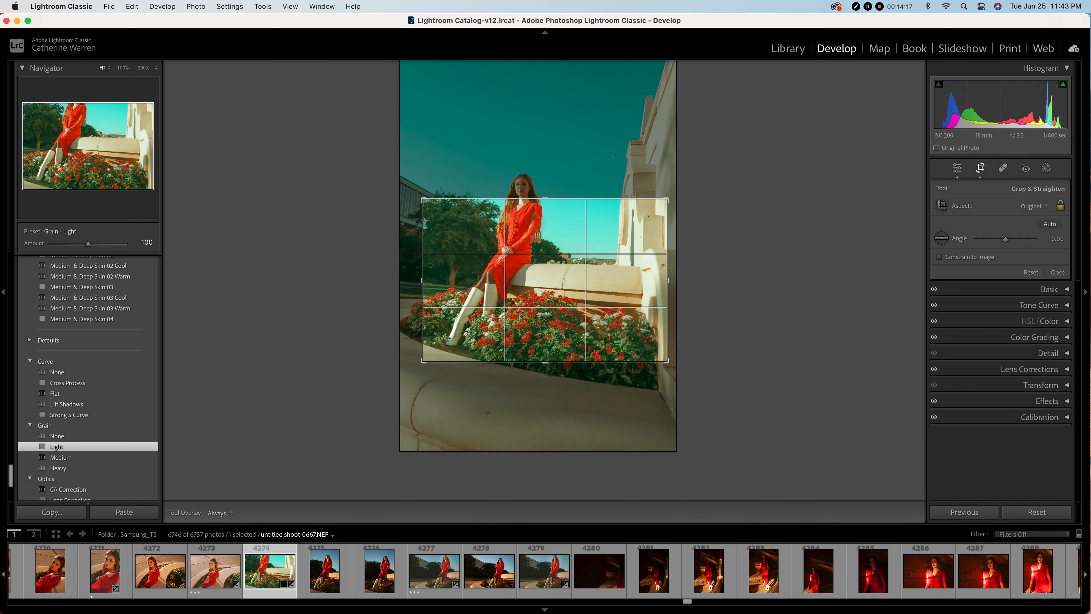
drag(589, 245, 579, 286)
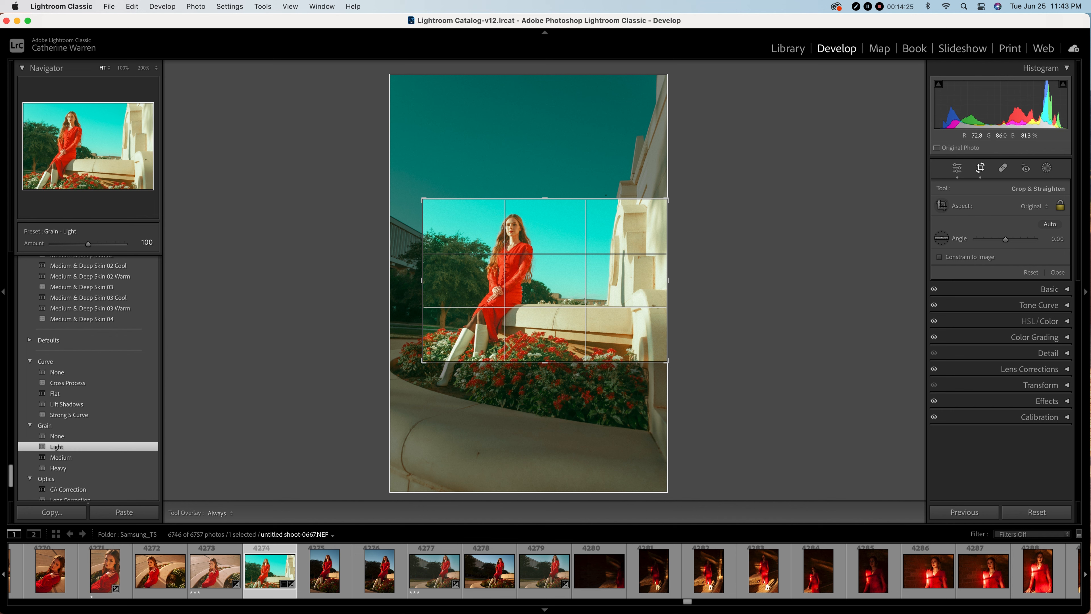
drag(580, 286, 586, 228)
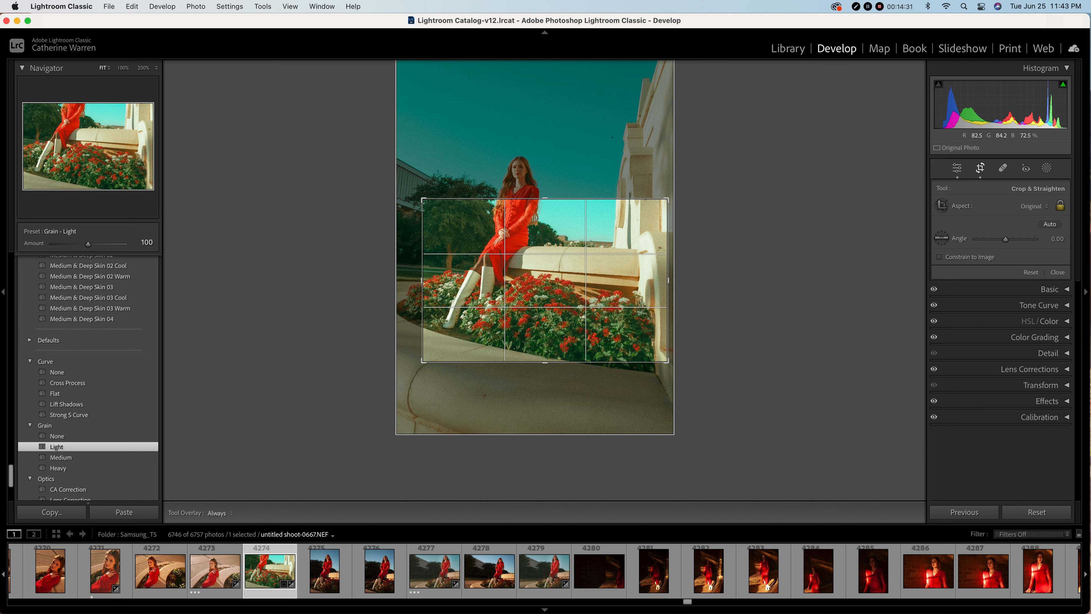
drag(586, 249, 579, 249)
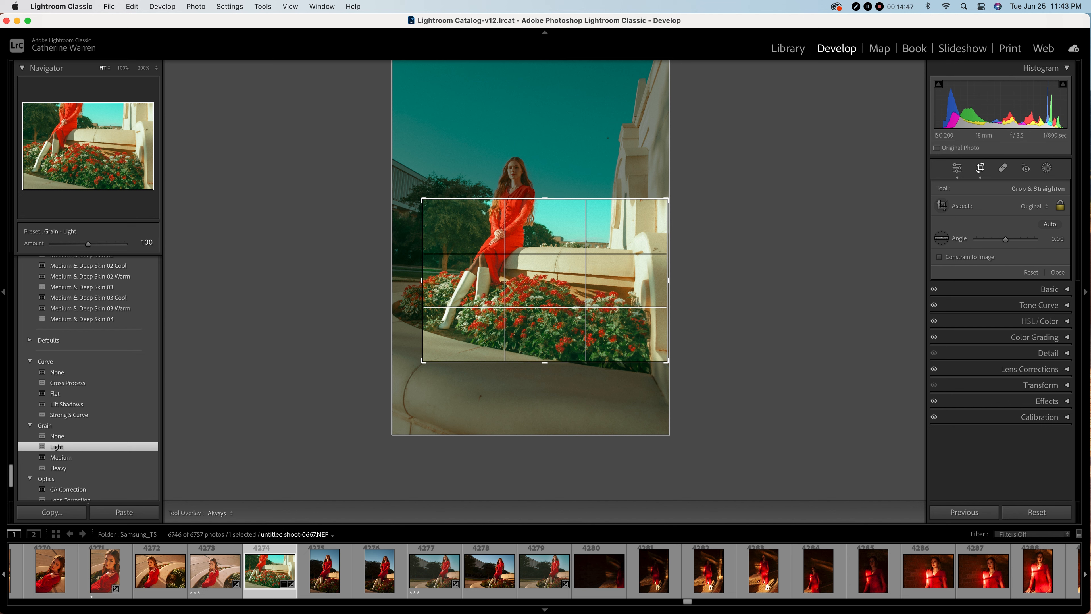
drag(423, 200, 407, 189)
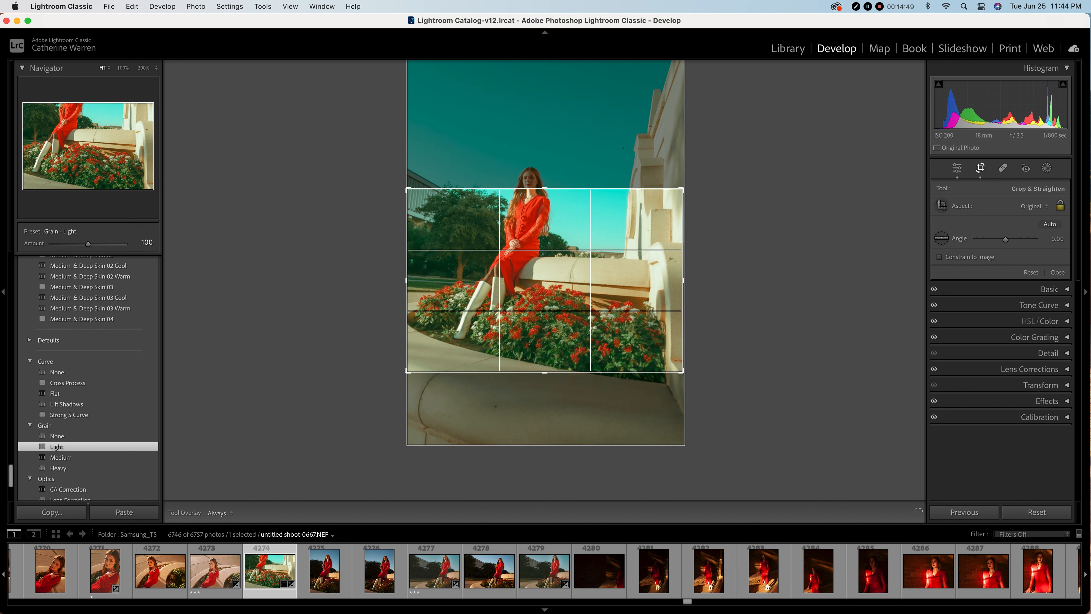
drag(588, 267, 587, 297)
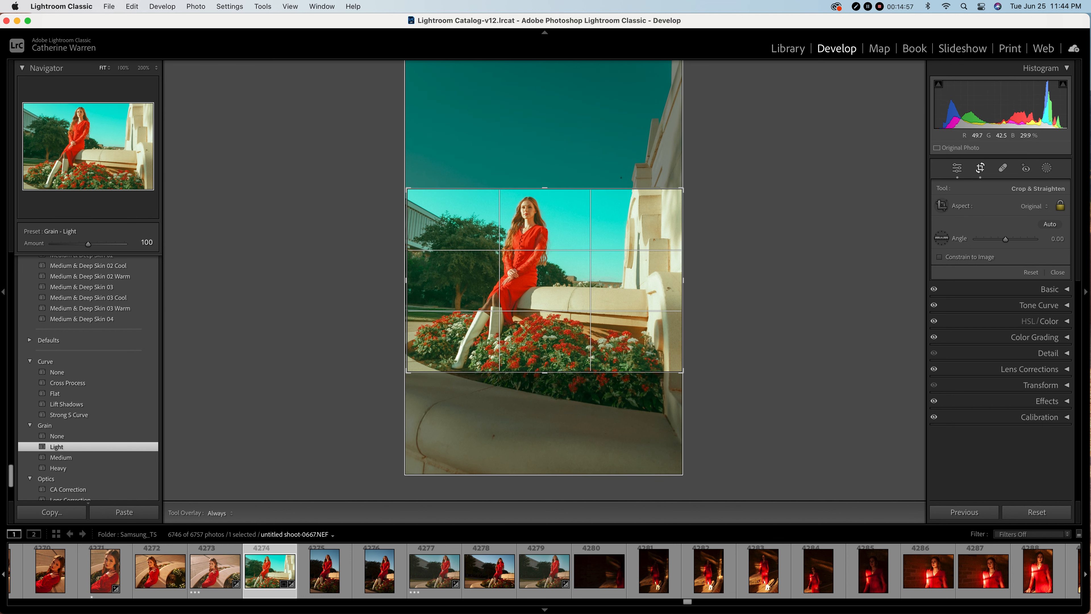
click(1058, 272)
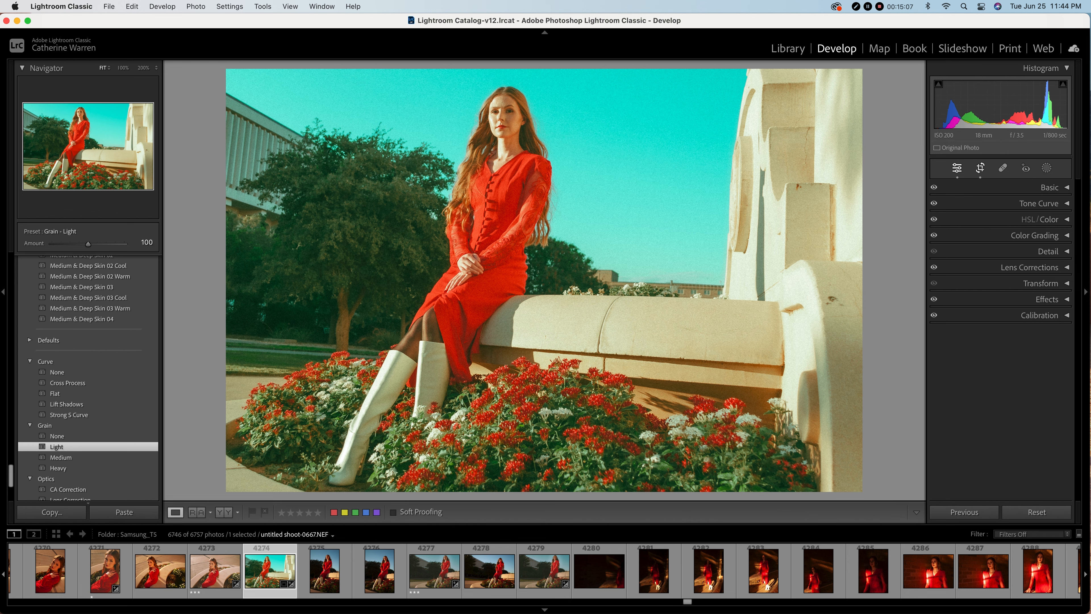
Recrop the photo to a tight portrait frame around the woman, the sky above her and the flower bed, excluding most of the building.
click(980, 168)
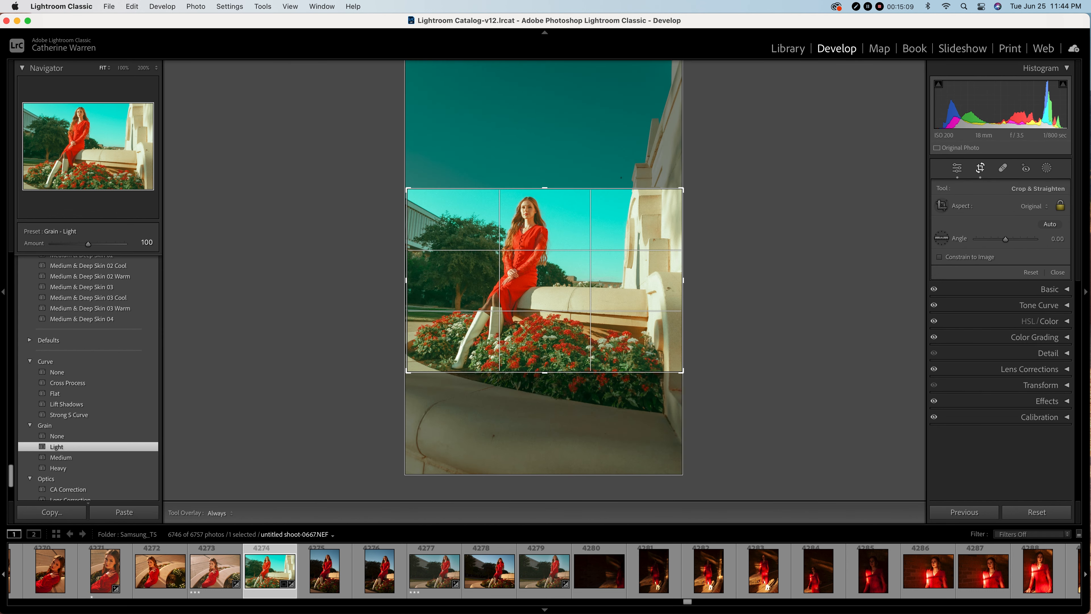
drag(407, 188, 454, 142)
drag(498, 224, 564, 219)
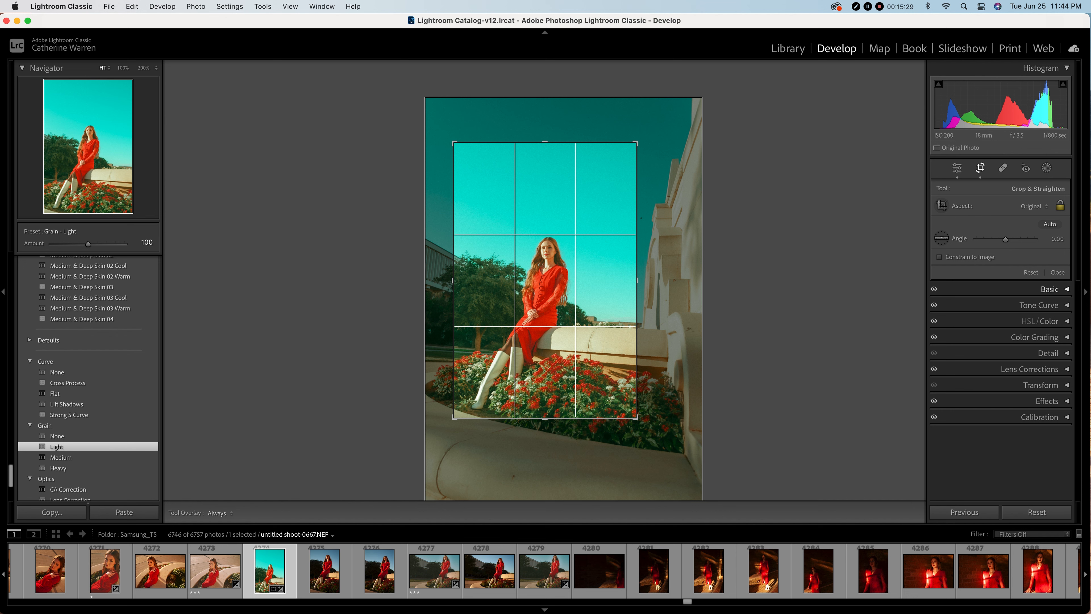
click(1057, 272)
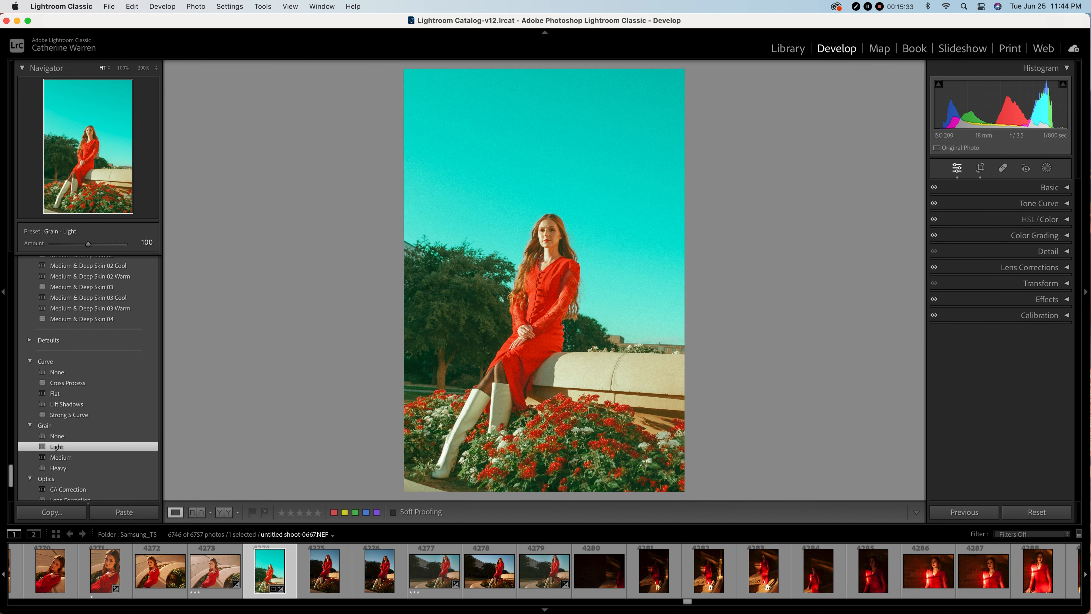
Reposition the photo within the portrait crop so the woman sits slightly higher and left of centre, with more flowers beneath her.
click(980, 168)
drag(597, 297, 592, 289)
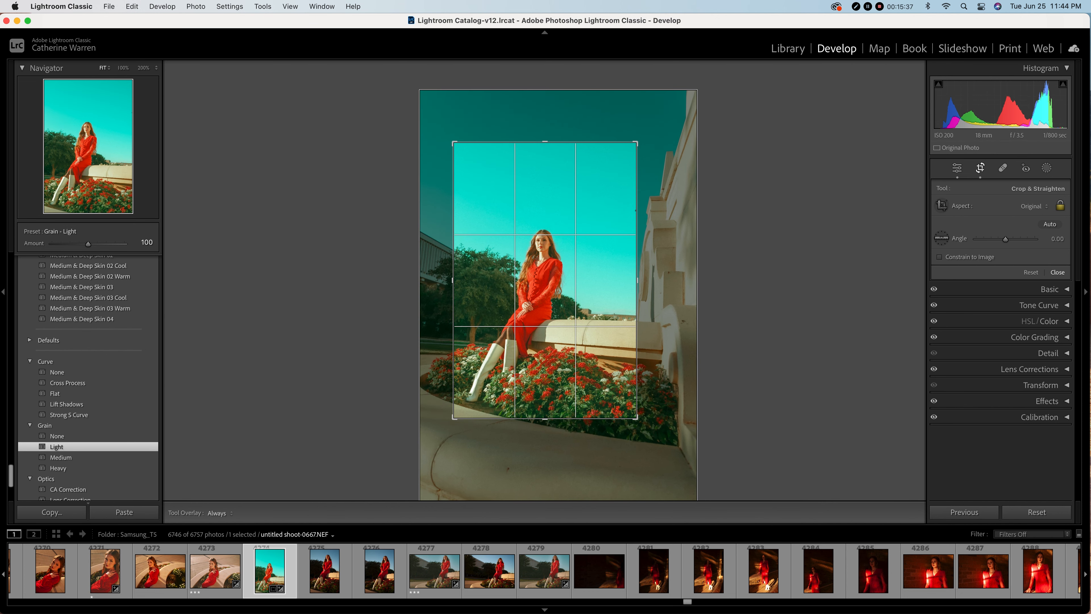
click(1057, 272)
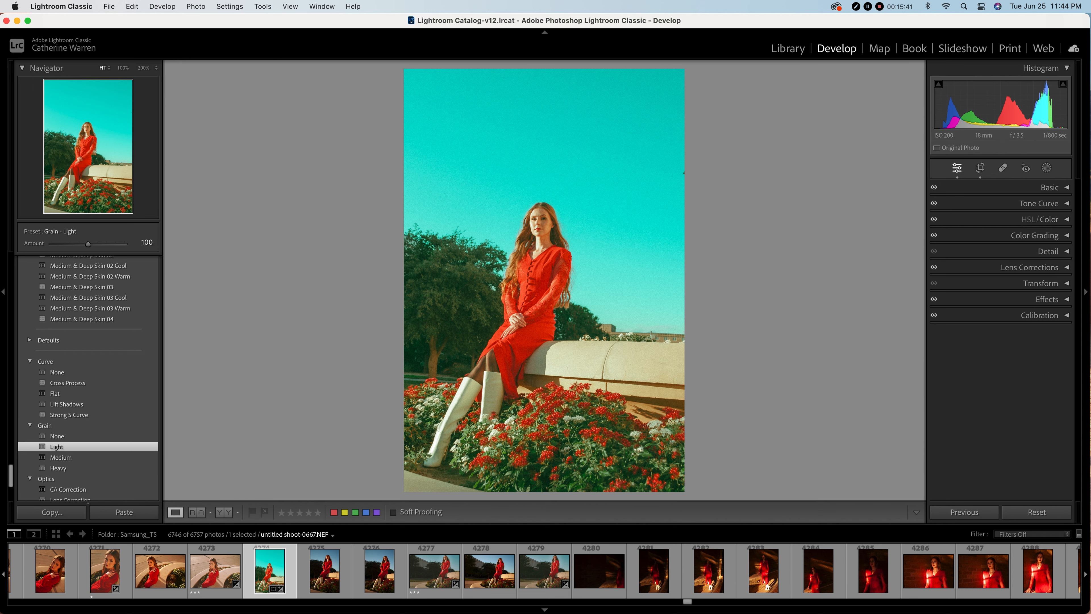
click(981, 168)
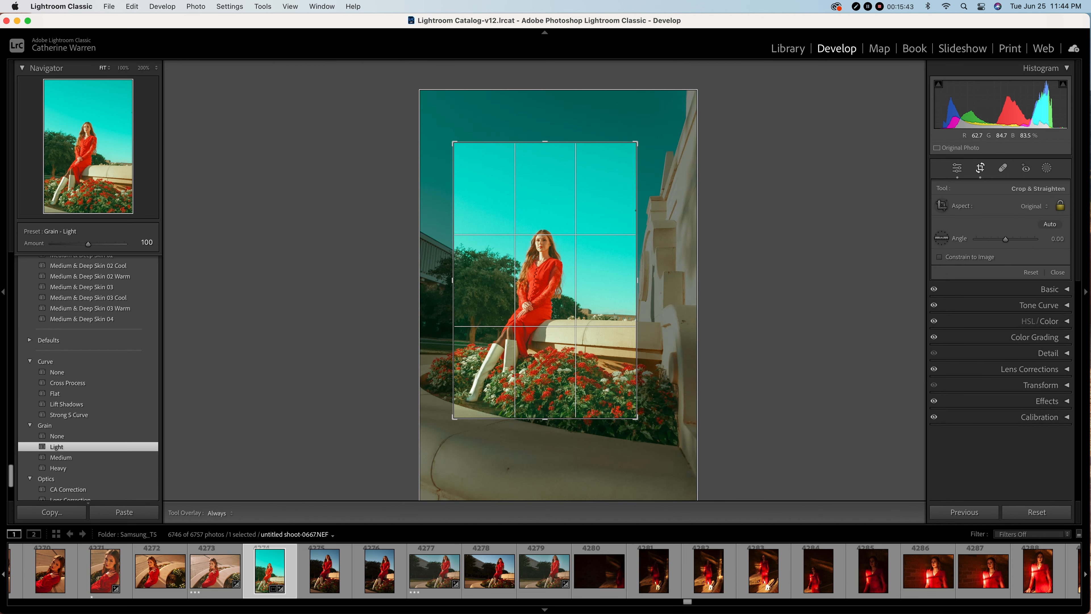
drag(563, 295, 556, 294)
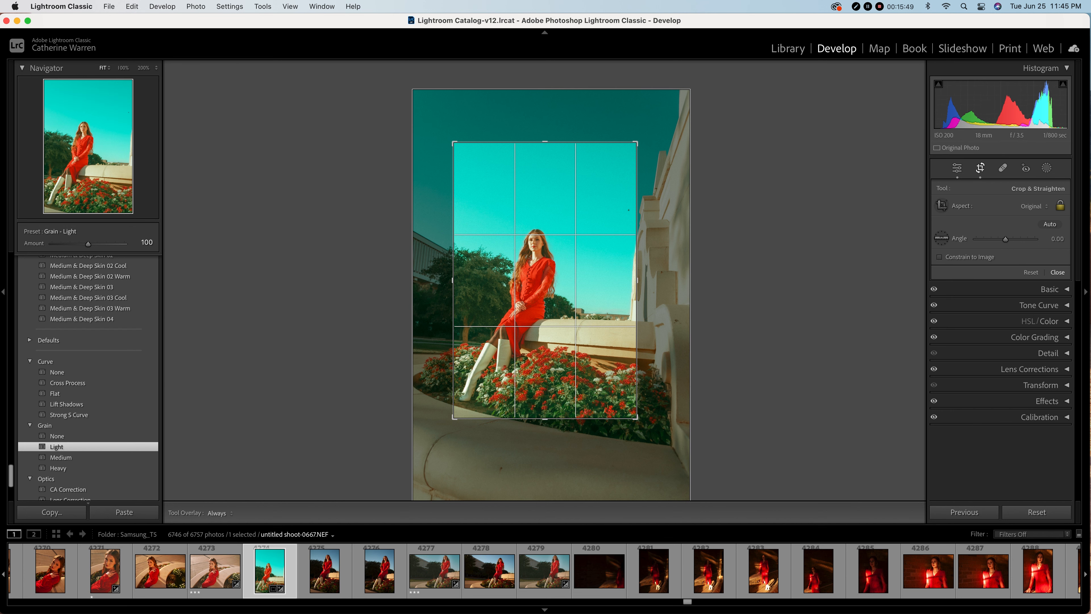
click(1058, 273)
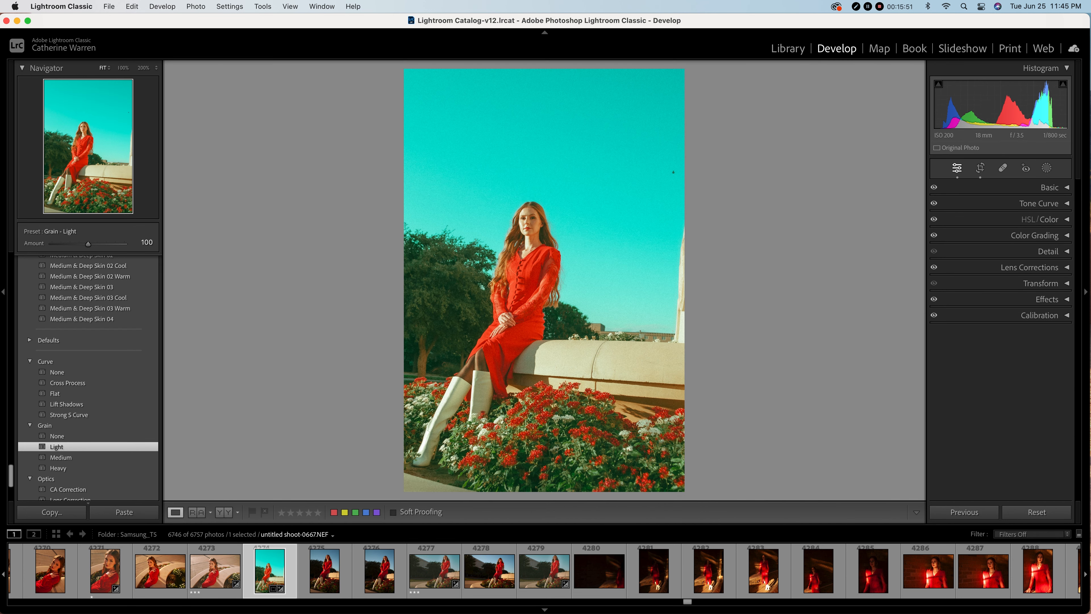
Darken the photo's edges slightly with a post-crop vignetting amount of -7.
click(1047, 298)
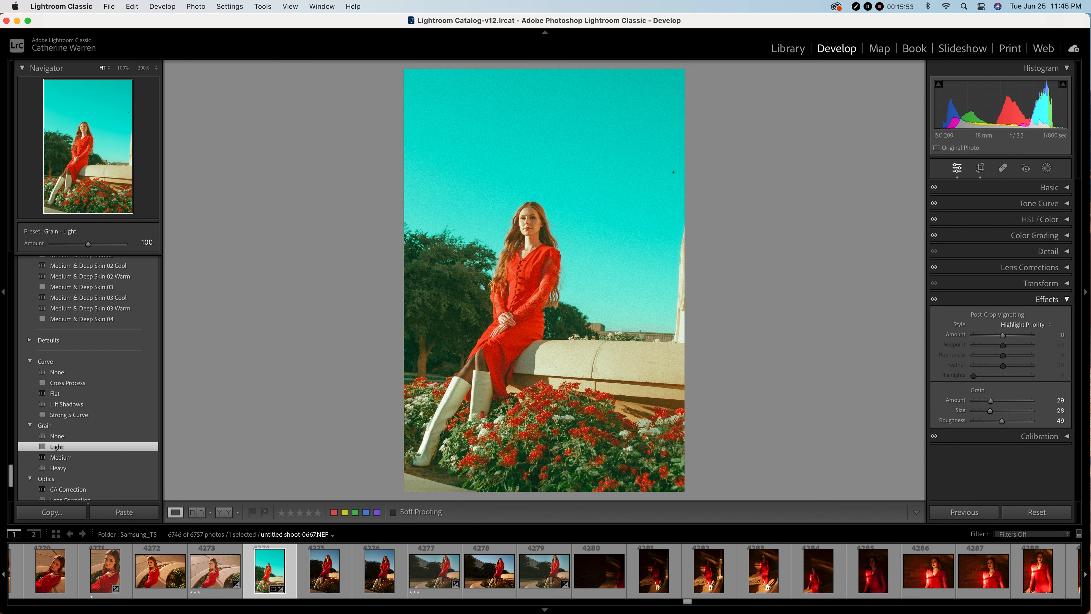
drag(1003, 335, 1001, 335)
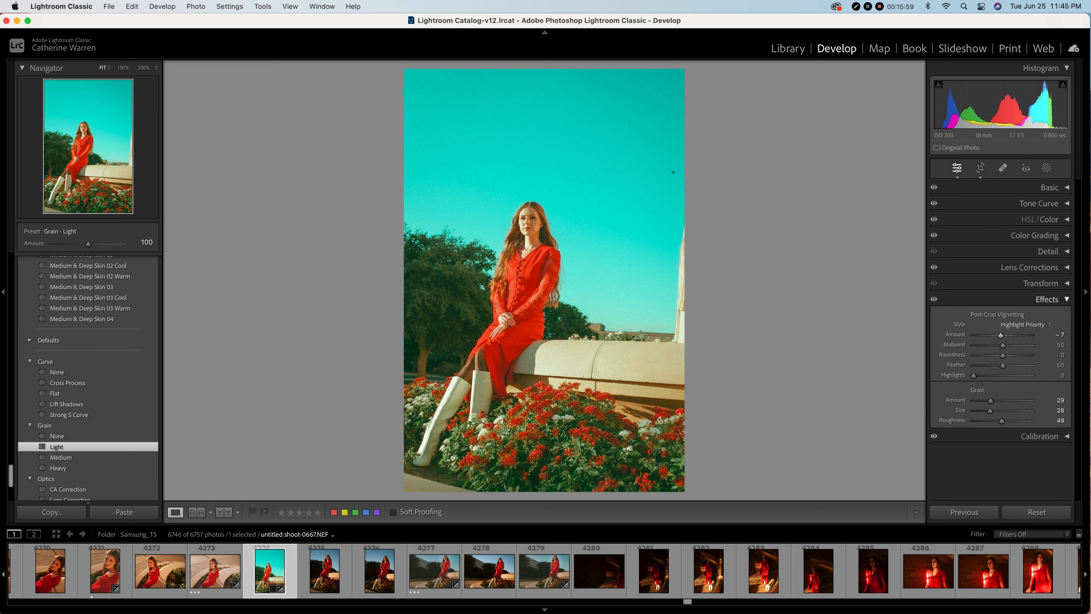
click(1047, 299)
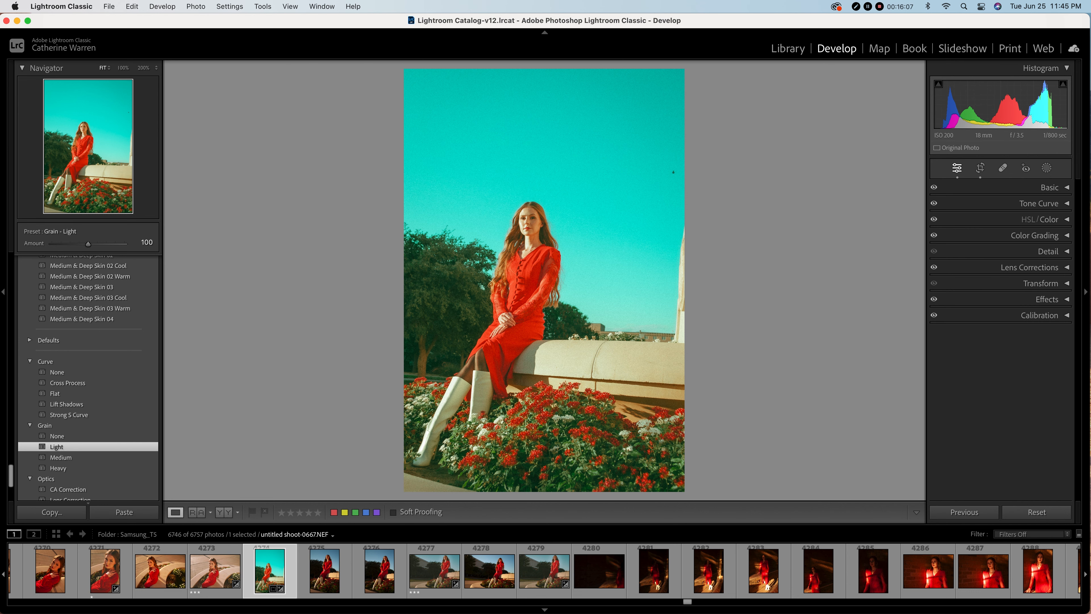
Clone out the small bird in the sky near the photo's right edge and return to the full photo view.
click(679, 173)
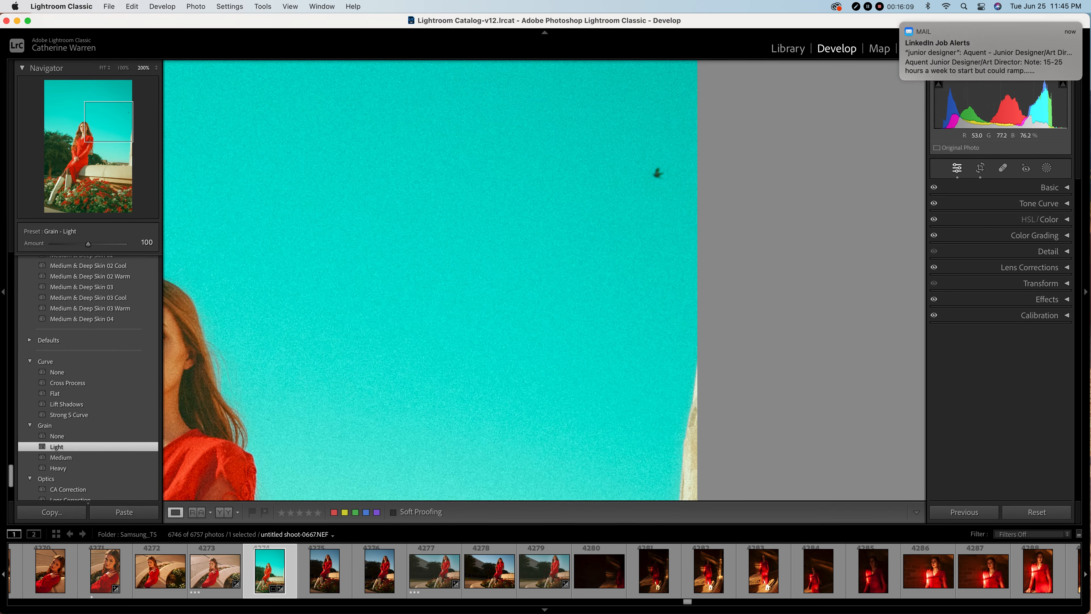
click(680, 172)
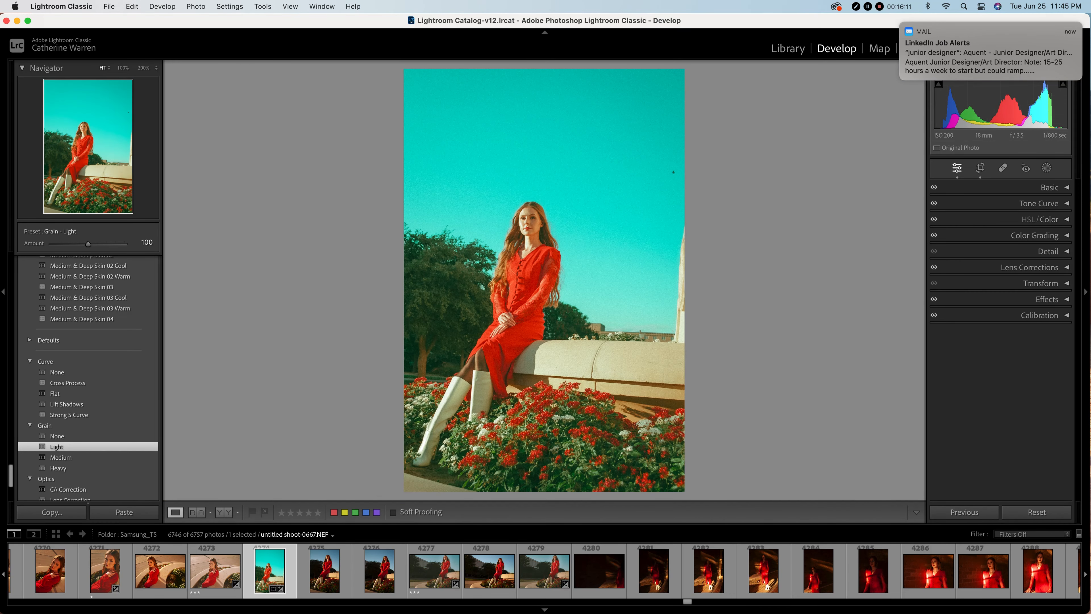
click(679, 173)
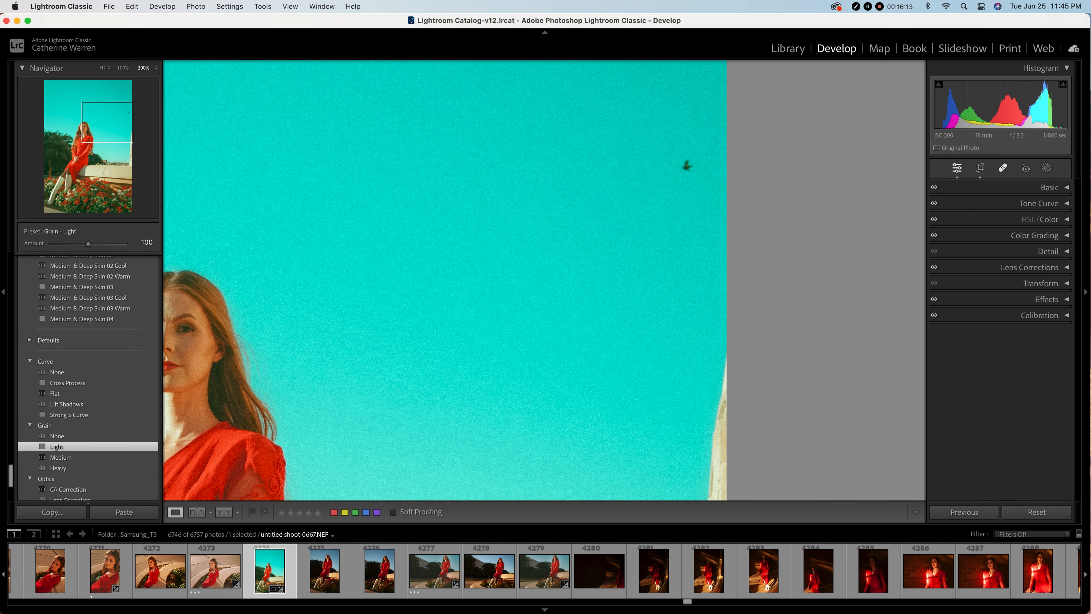
key(q)
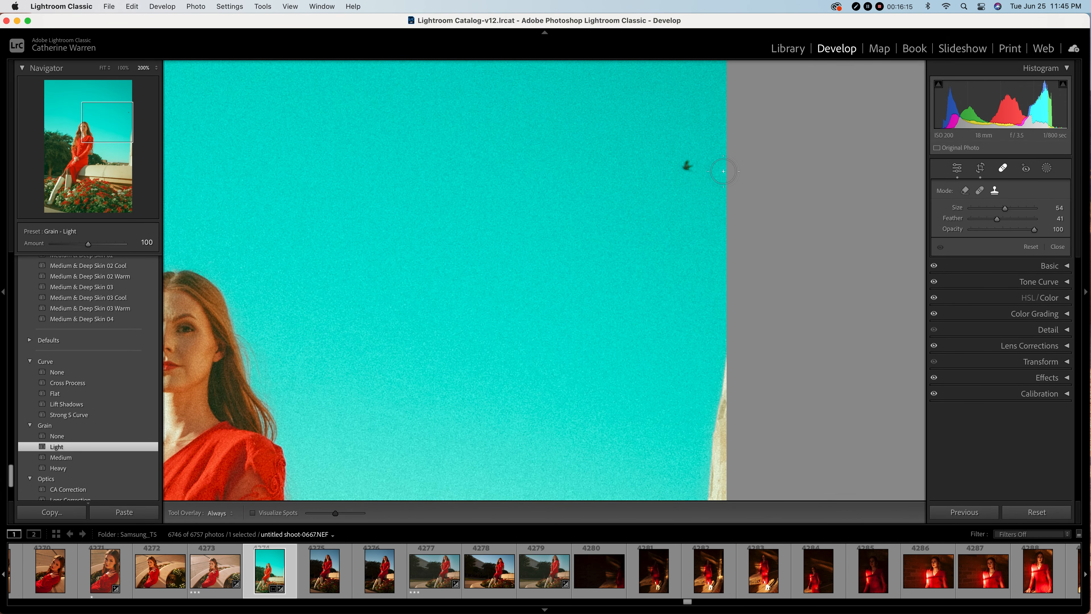
click(689, 166)
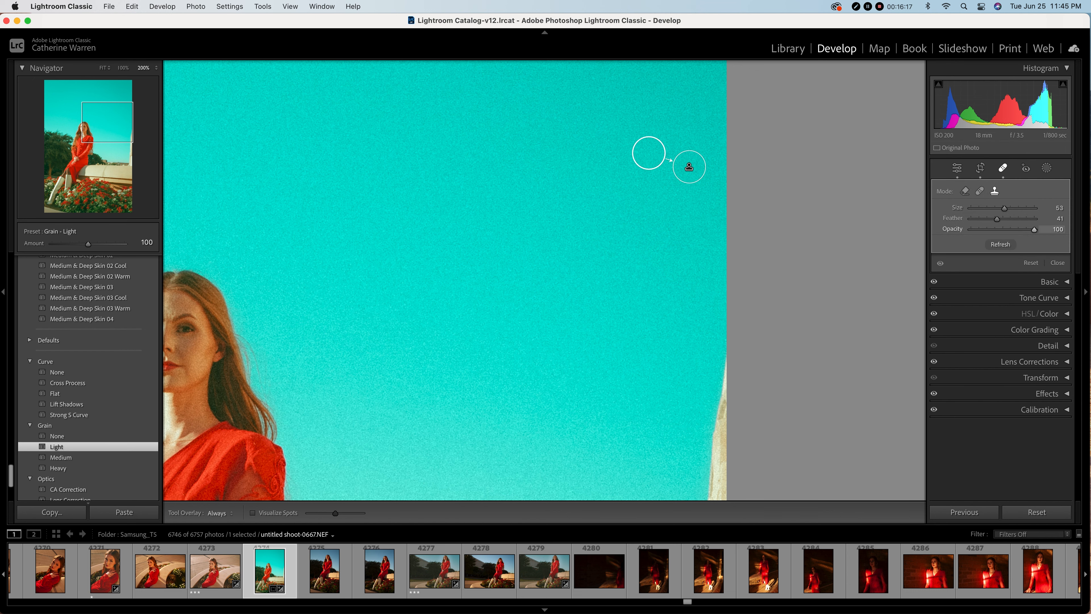
key(q)
key(z)
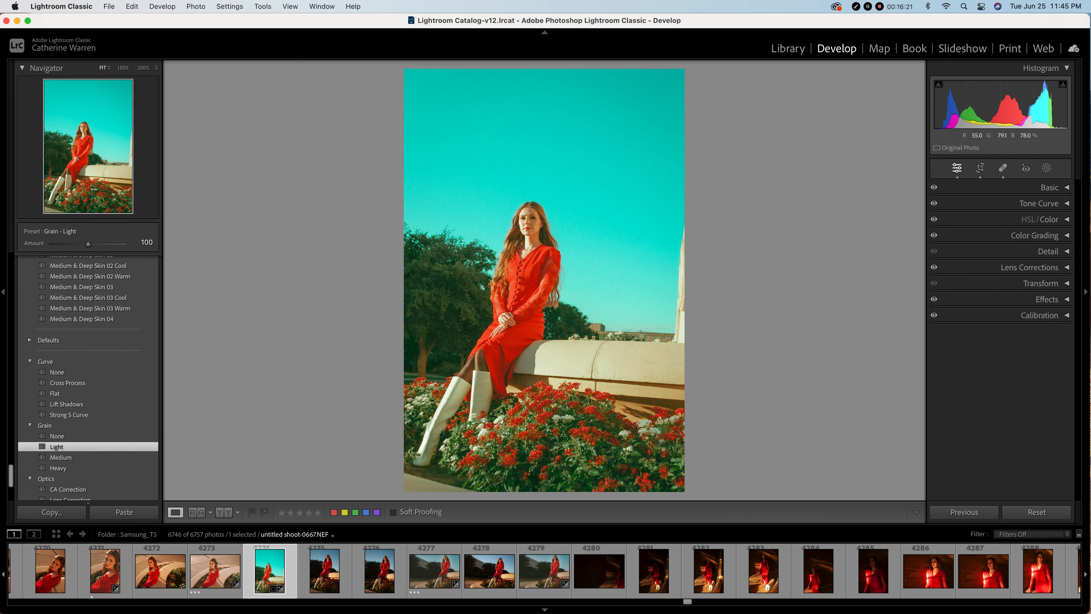
Add a radial gradient mask with the Dodge (Lighten) preset around the woman's head and upper body.
click(1047, 167)
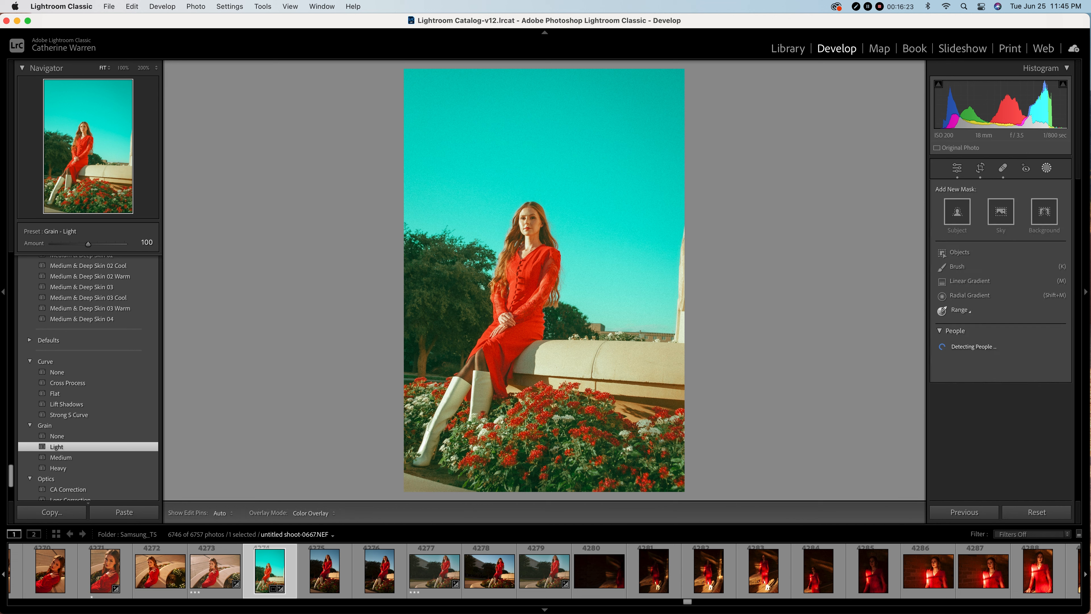
click(970, 296)
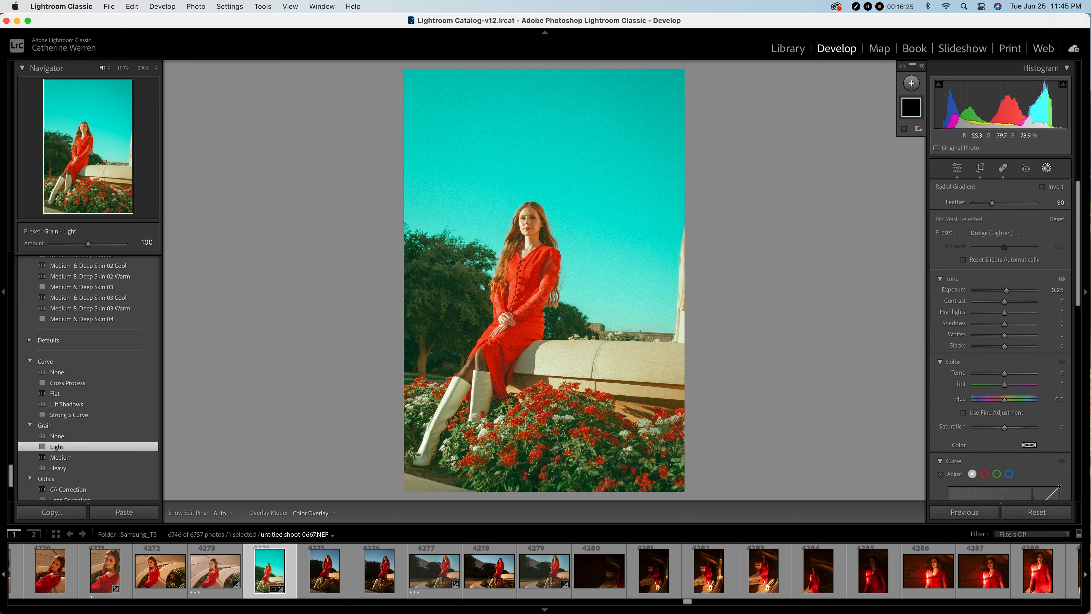
mouse_move(535, 221)
mouse_down()
mouse_move(614, 315)
mouse_move(632, 317)
mouse_move(600, 350)
mouse_move(629, 342)
mouse_up()
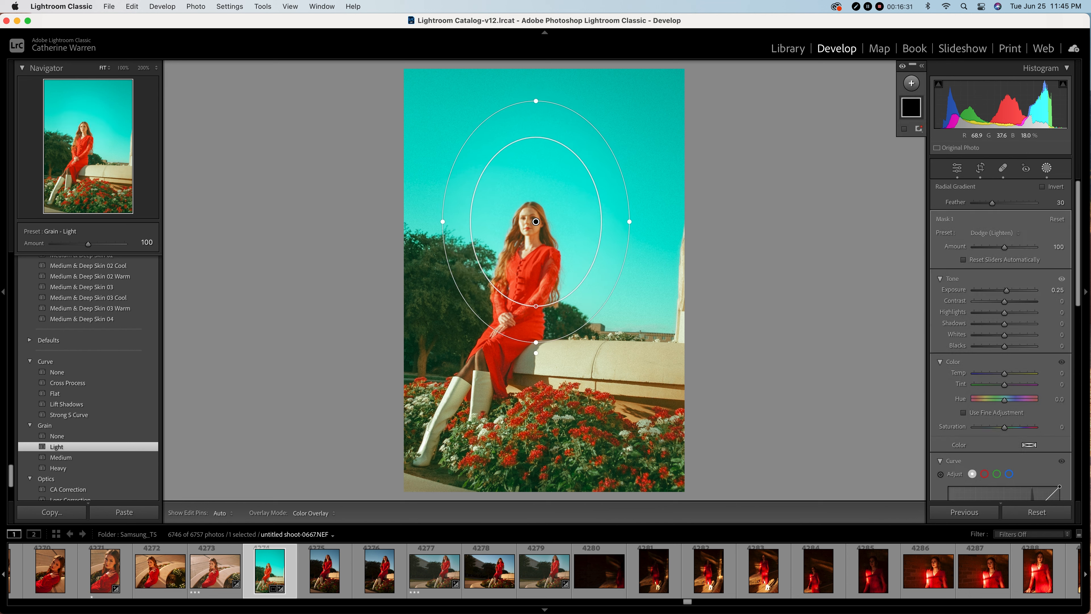
Tilt the radial gradient mask and centre it on the woman's body, inverted with the Burn (Darken) preset.
drag(535, 353, 498, 347)
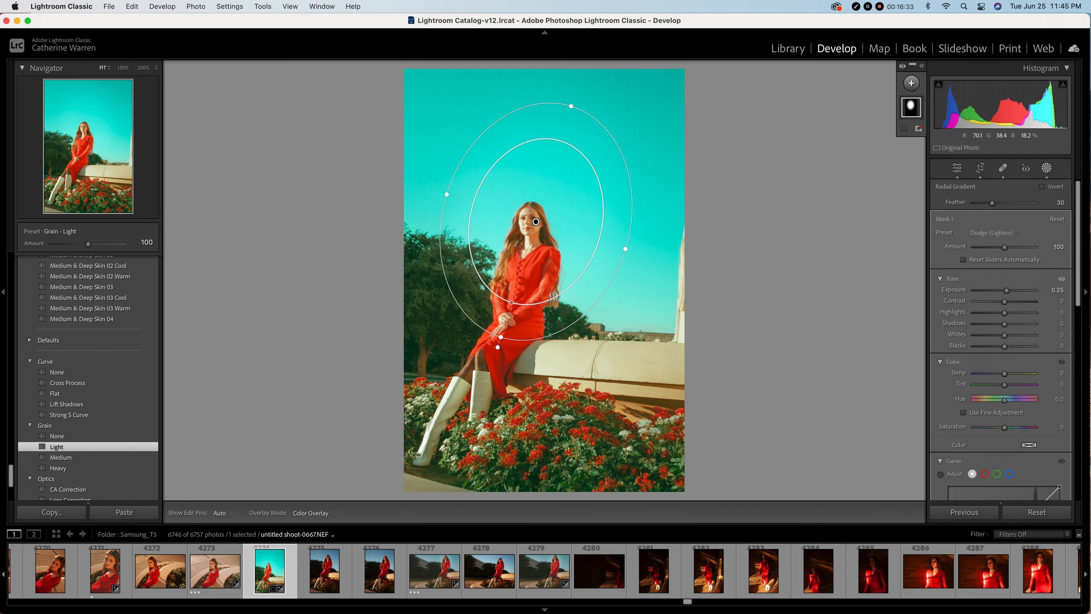
drag(536, 221, 520, 277)
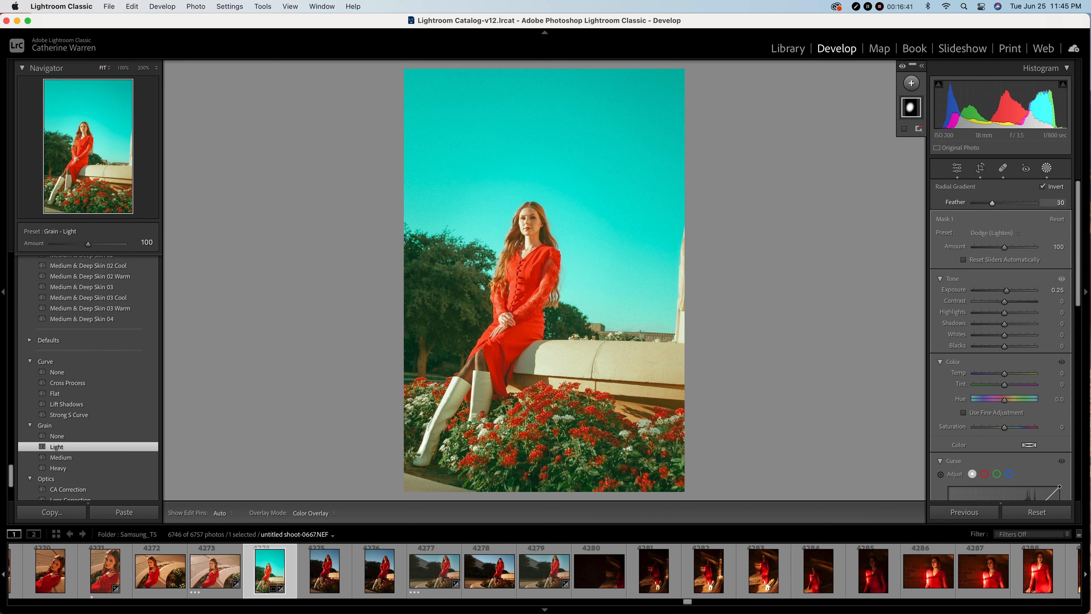
click(994, 233)
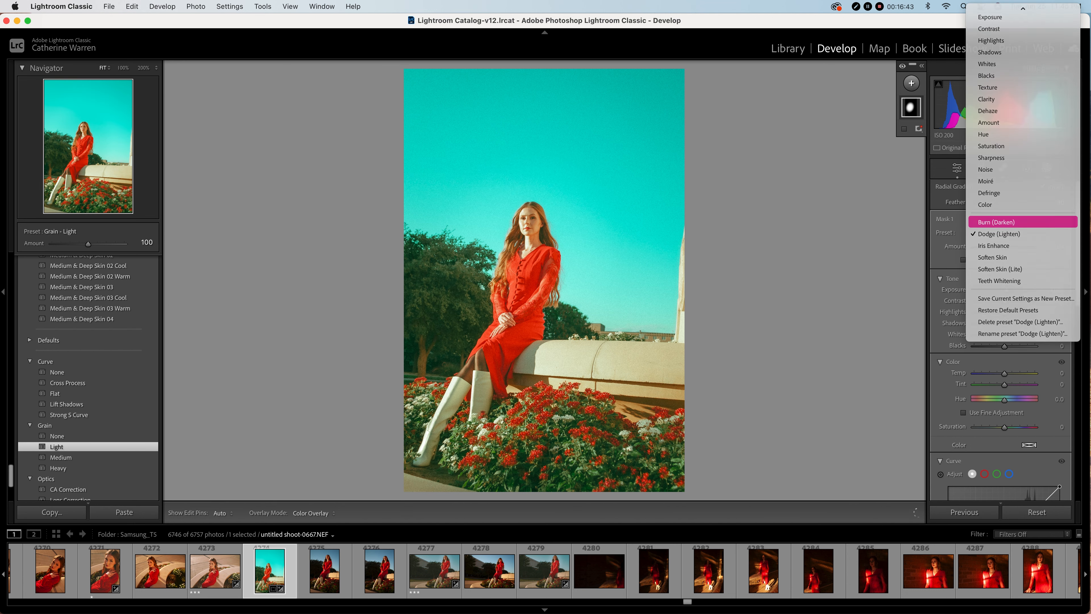
click(996, 222)
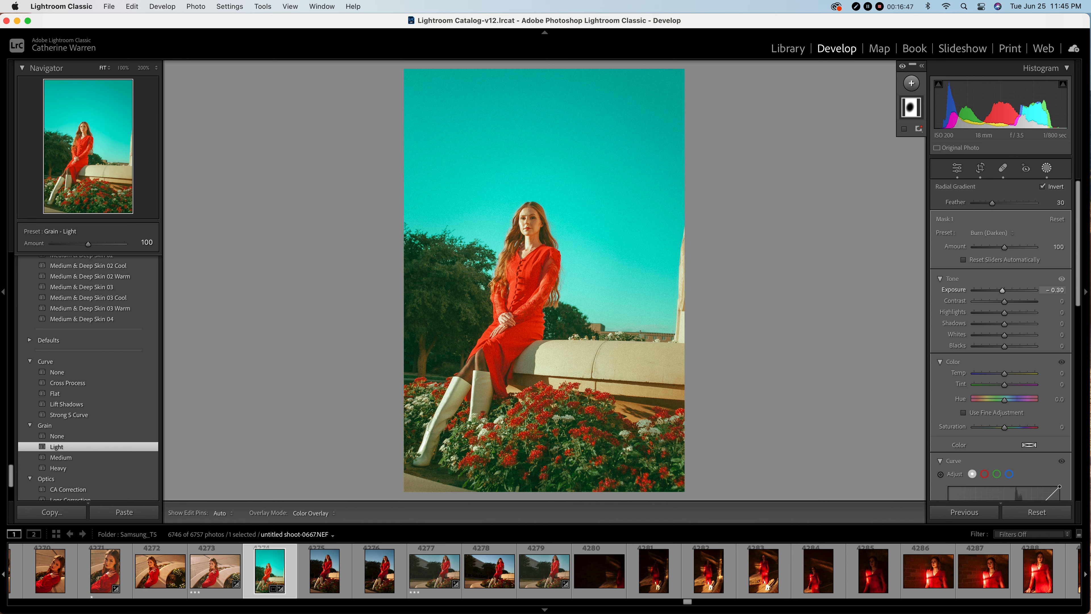
Darken the surroundings of the woman by setting the inverted radial mask's exposure to -0.40.
mouse_move(1003, 290)
mouse_down()
mouse_move(990, 290)
mouse_move(1000, 290)
mouse_up()
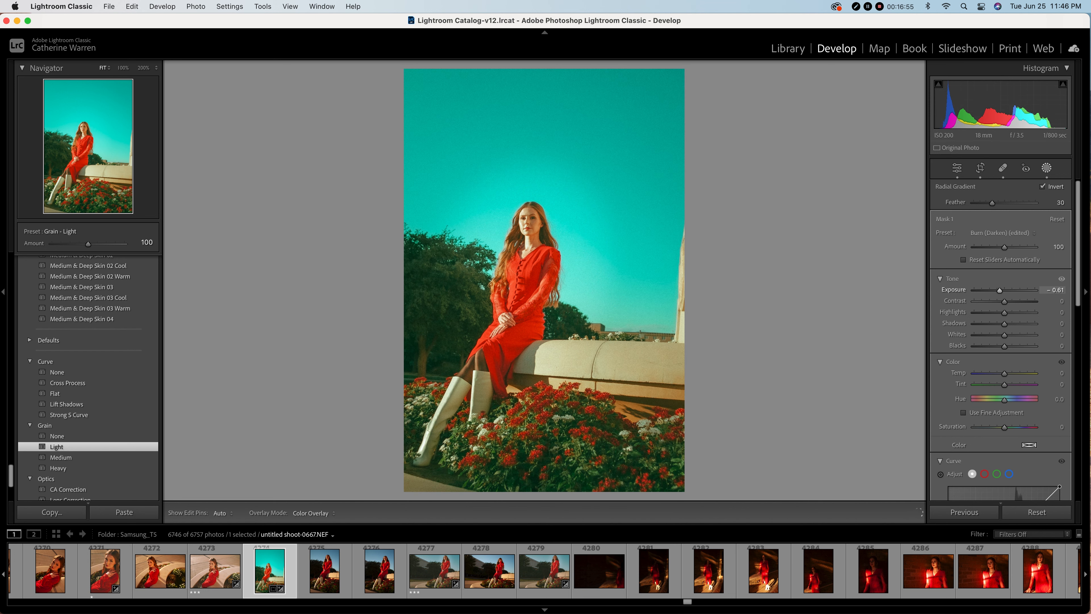
drag(999, 291, 1001, 291)
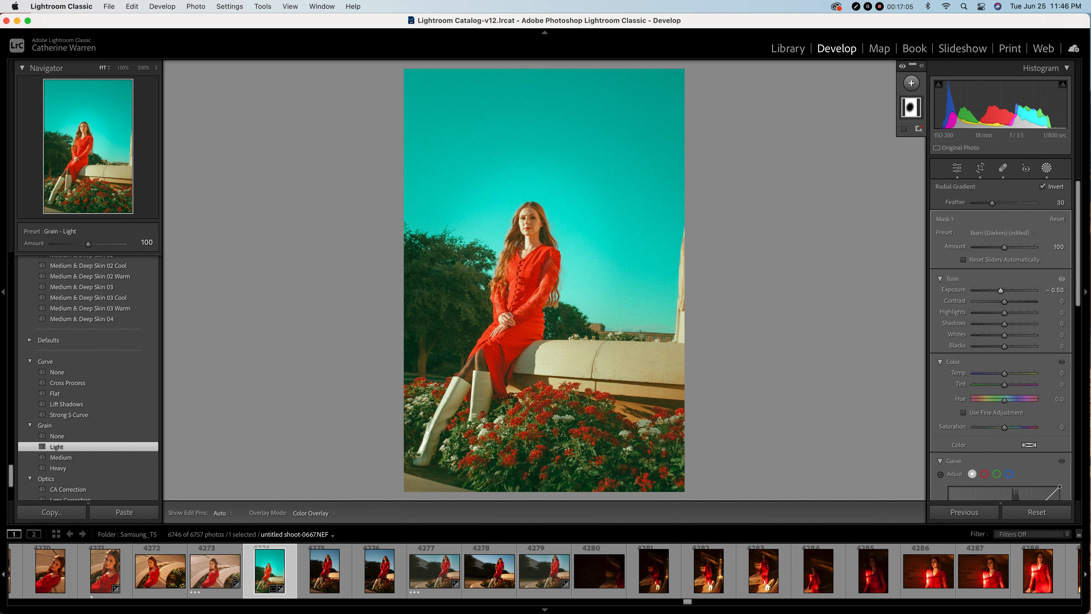
drag(1001, 291, 1002, 291)
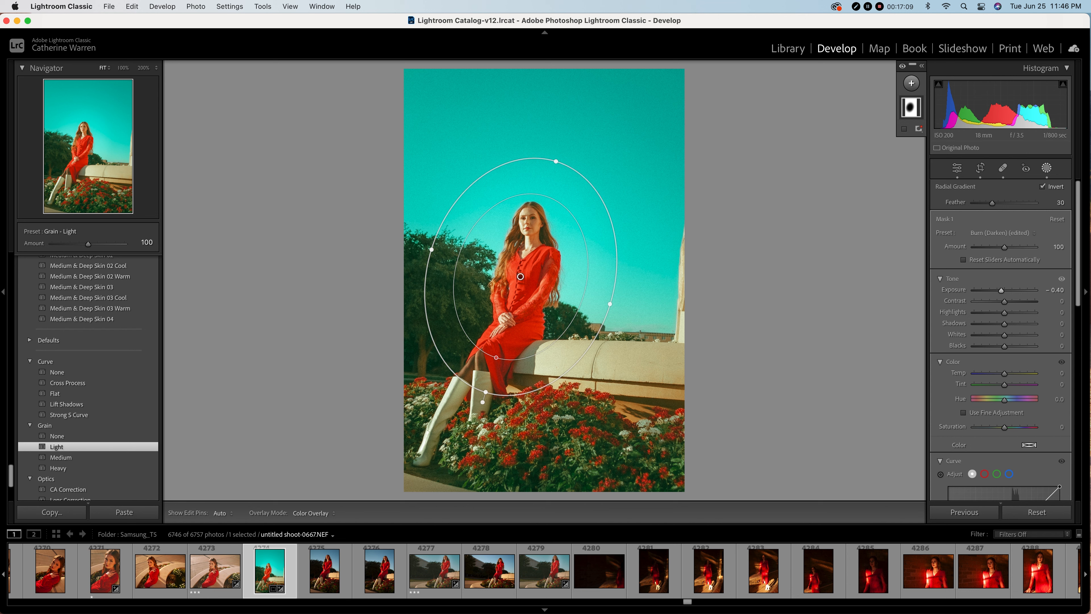
Add a second, smaller radial gradient mask with the Dodge (Lighten) preset around the woman's upper body, tilted to follow her pose.
click(912, 83)
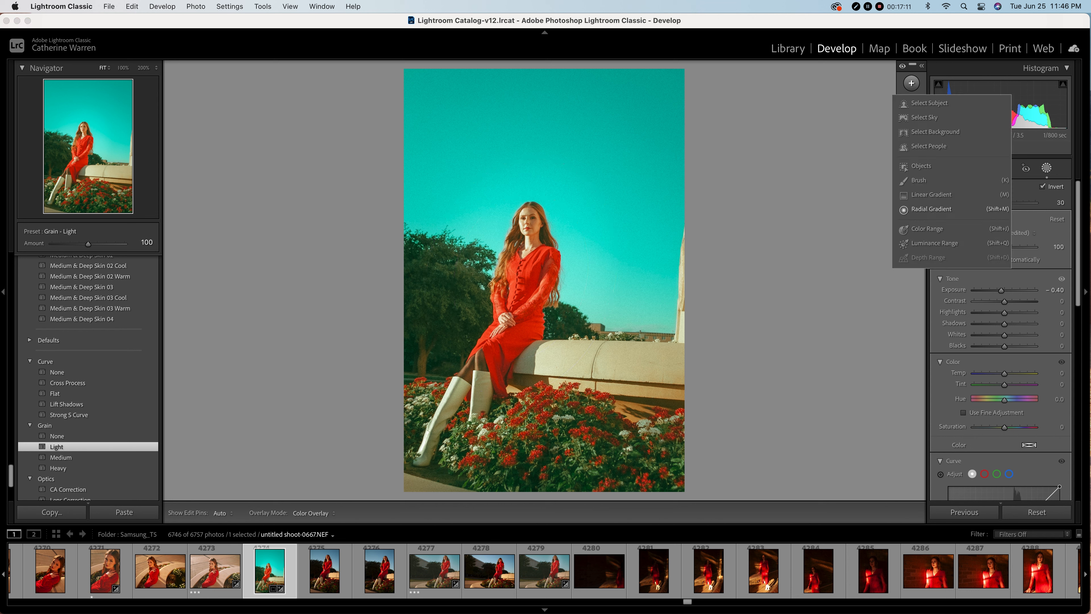
click(932, 209)
mouse_move(524, 219)
mouse_down()
mouse_move(593, 289)
mouse_move(591, 328)
mouse_move(612, 306)
mouse_move(575, 305)
mouse_up()
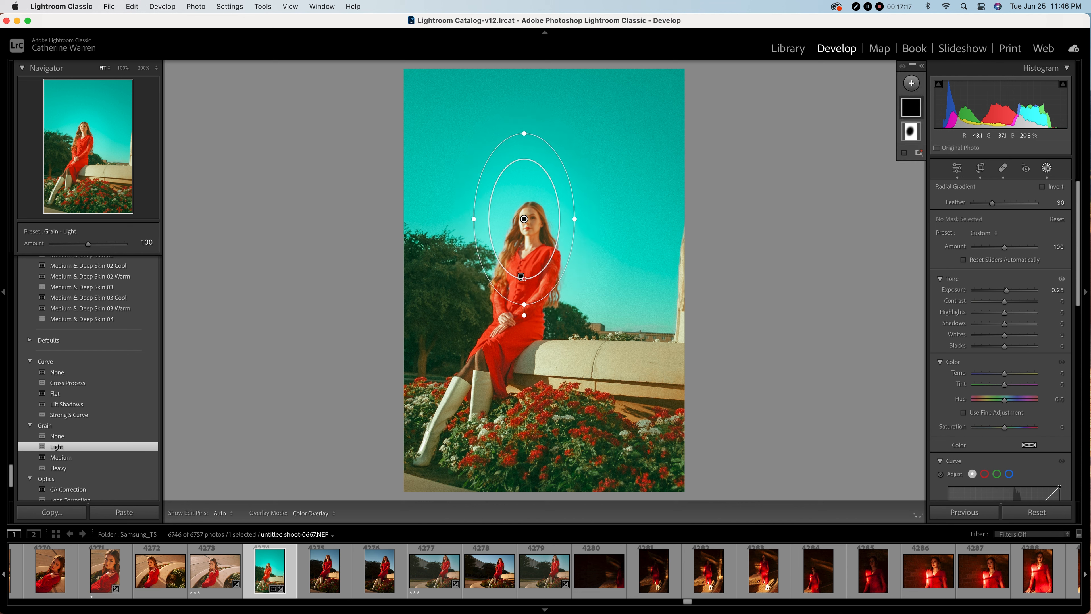
drag(524, 219, 520, 277)
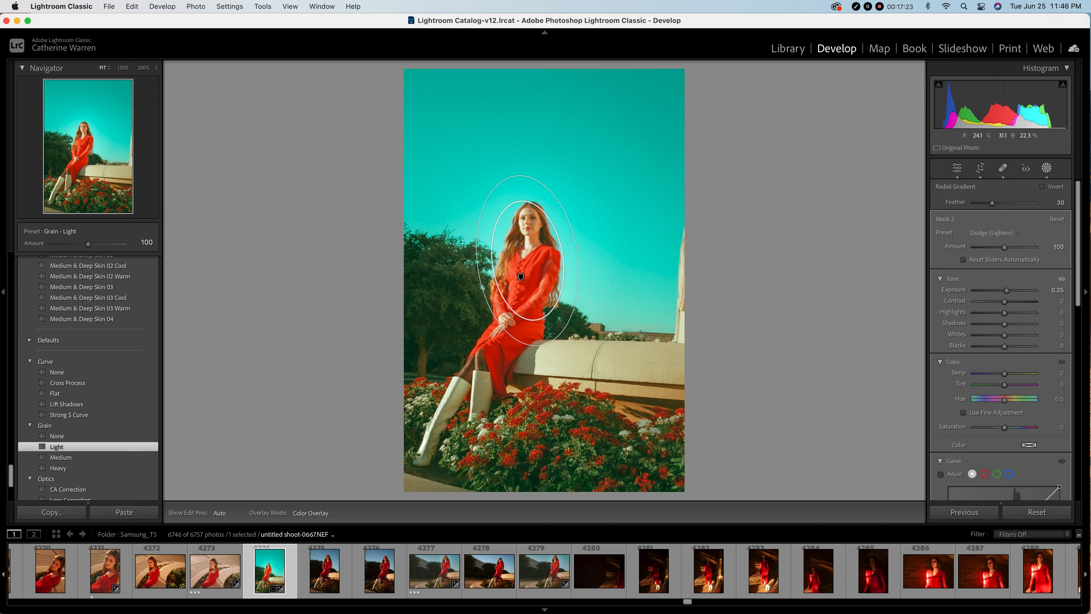
drag(541, 356, 501, 353)
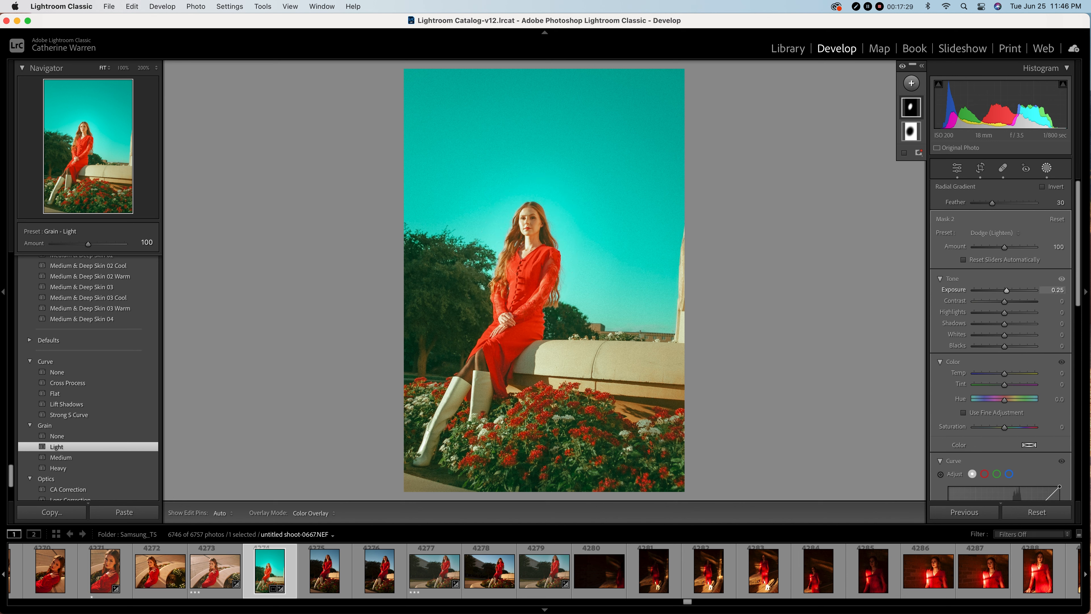
Set the second radial mask's exposure to 0.19 and its overall amount to 115.
drag(1006, 291, 1009, 290)
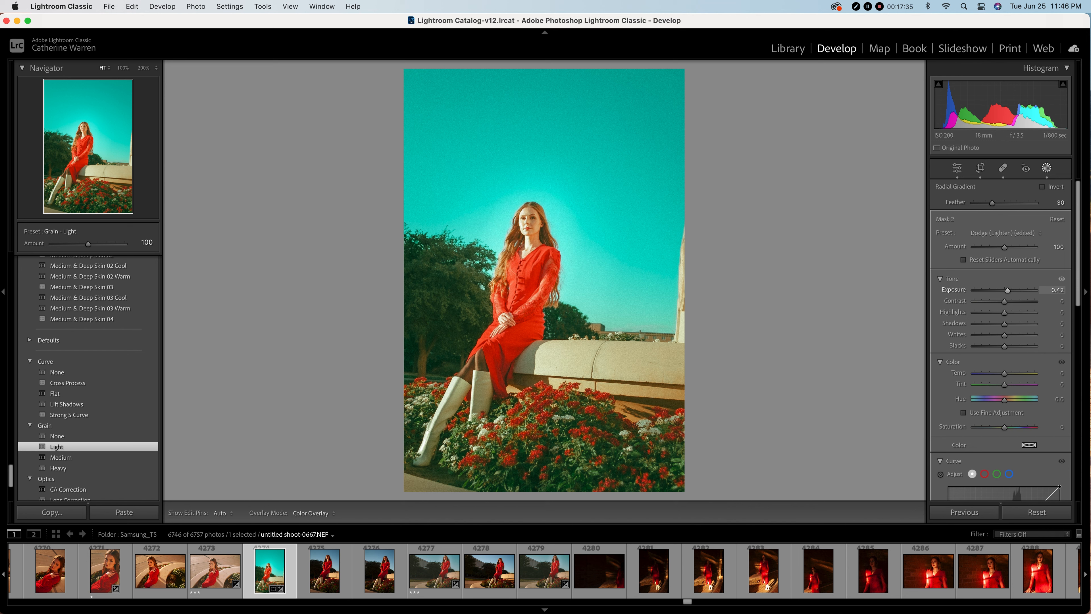
drag(1007, 291, 1007, 291)
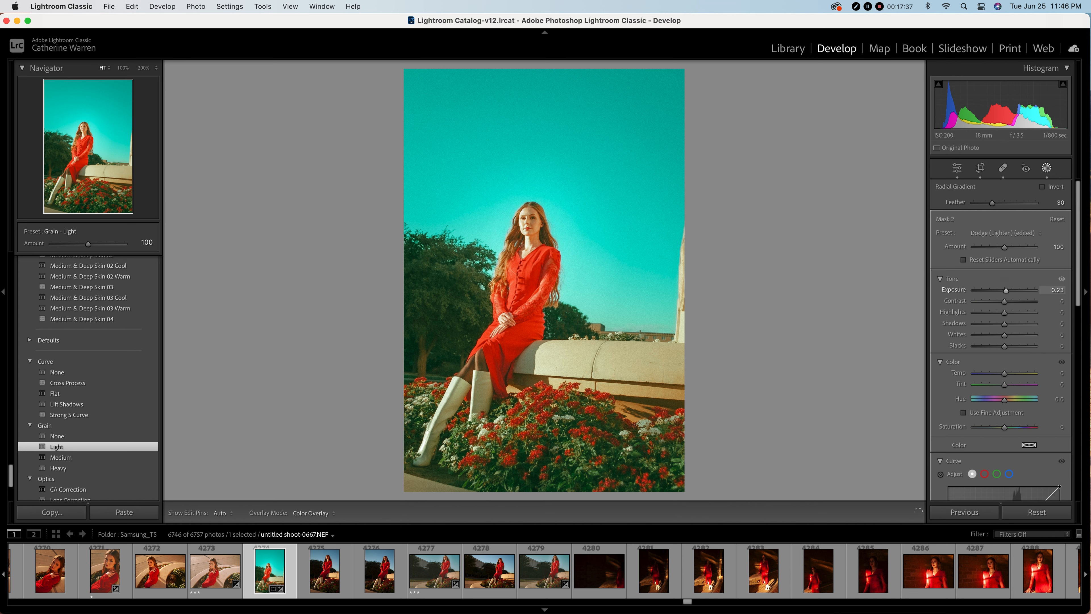
drag(1006, 291, 1006, 291)
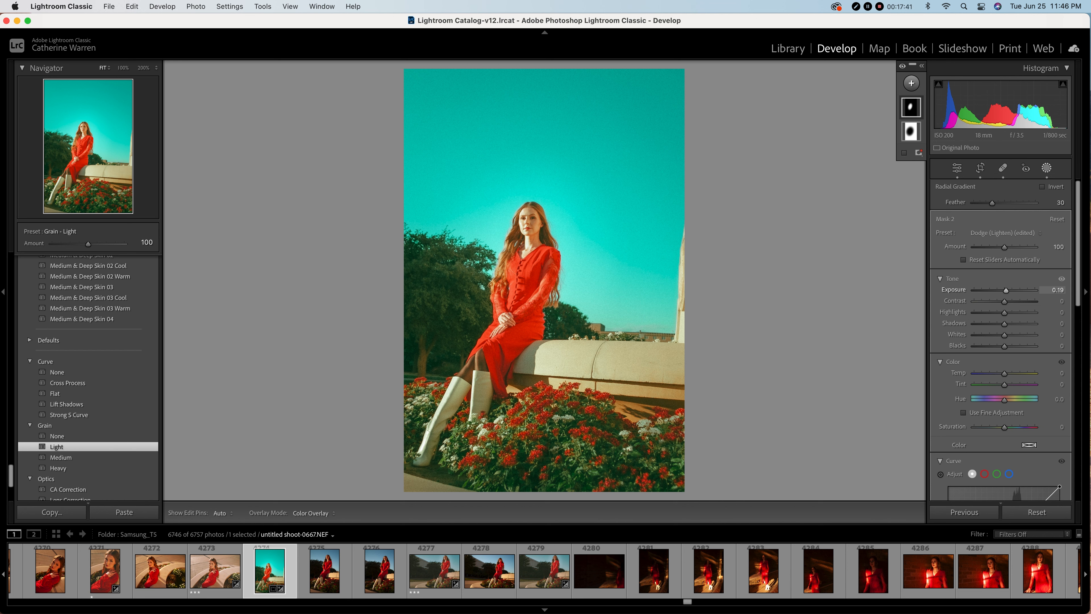
drag(1005, 248, 1015, 248)
drag(1015, 247, 1010, 247)
Soften the edge of the second radial mask with a feather of 80.
scroll(1002, 312, down, 1)
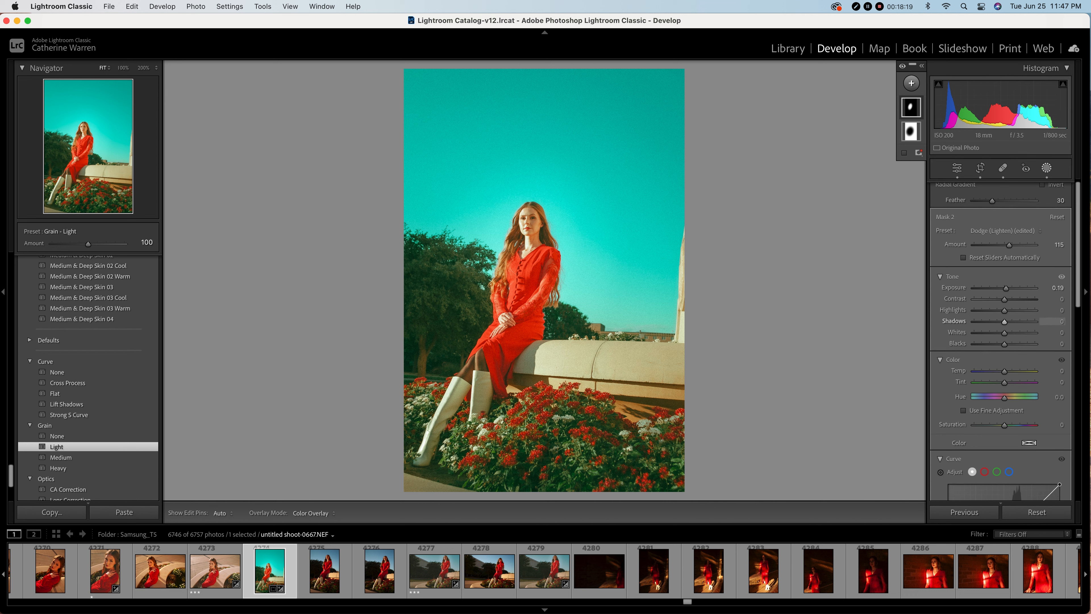
drag(992, 201, 1015, 201)
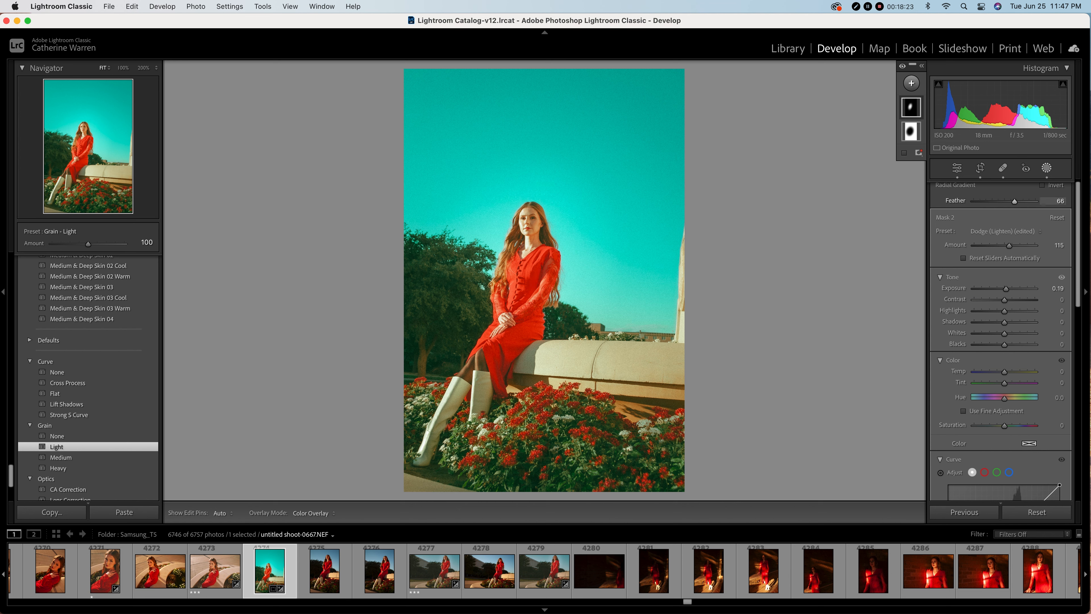
drag(1015, 201, 1036, 201)
drag(1035, 202, 972, 201)
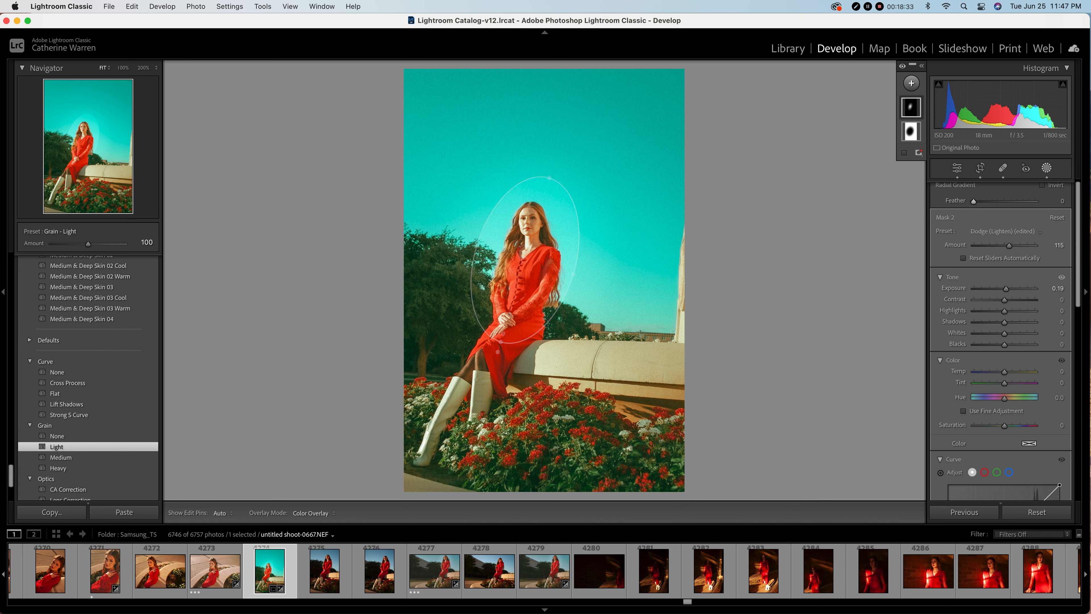
drag(974, 201, 1022, 201)
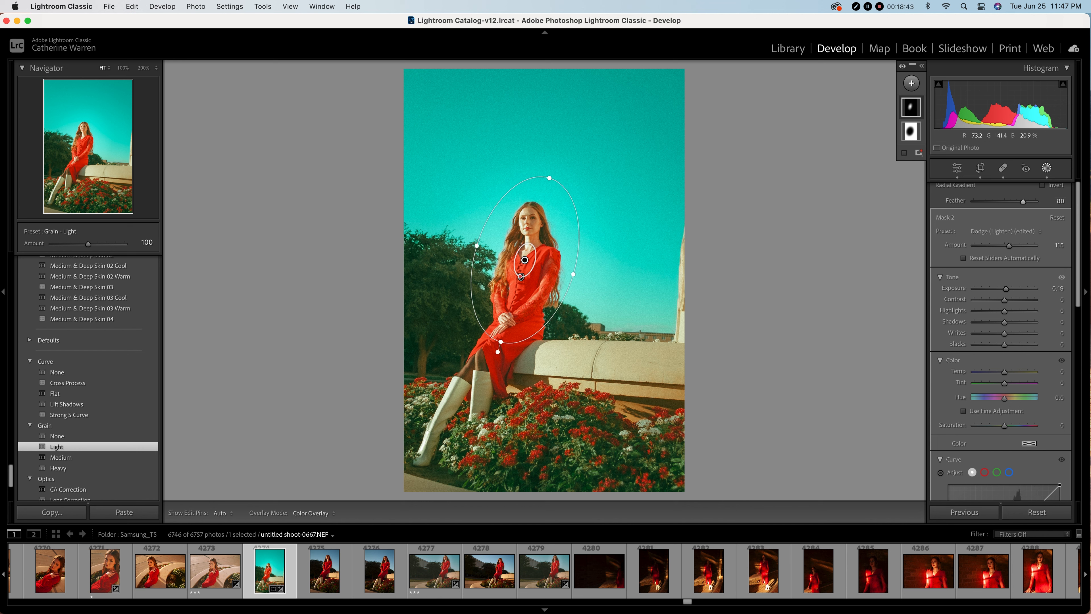
Reposition the second radial mask slightly lower on the woman's torso and finish masking.
drag(525, 260, 525, 252)
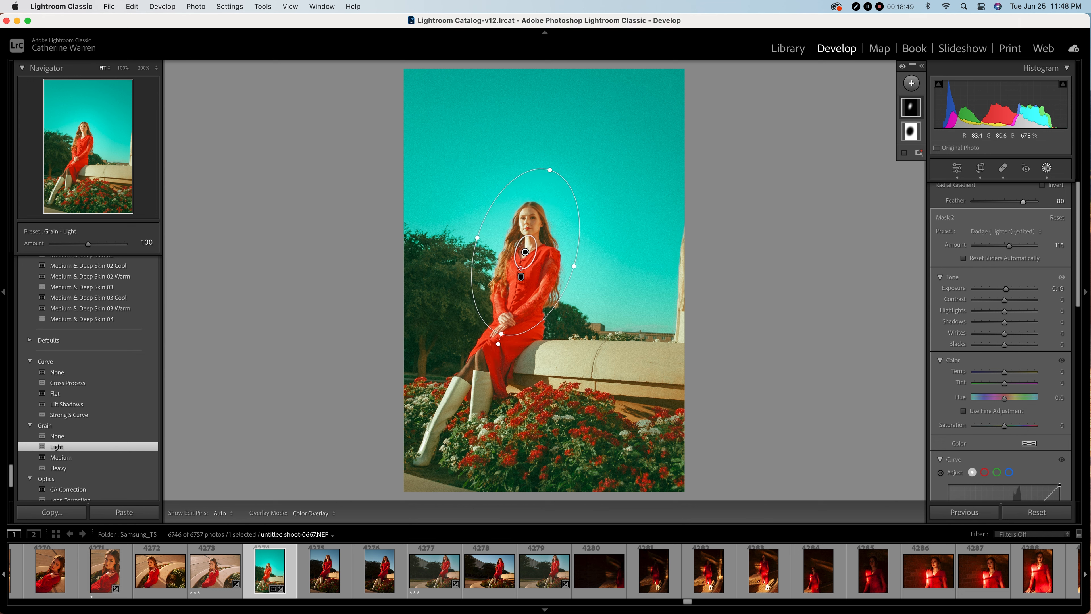
drag(525, 251, 525, 268)
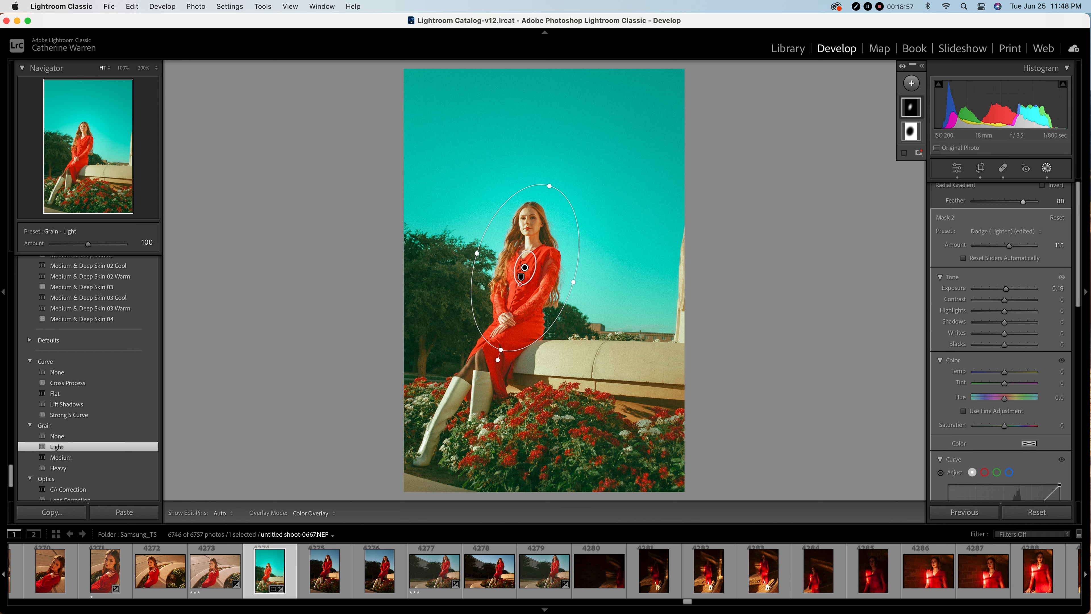
scroll(1001, 340, down, 5)
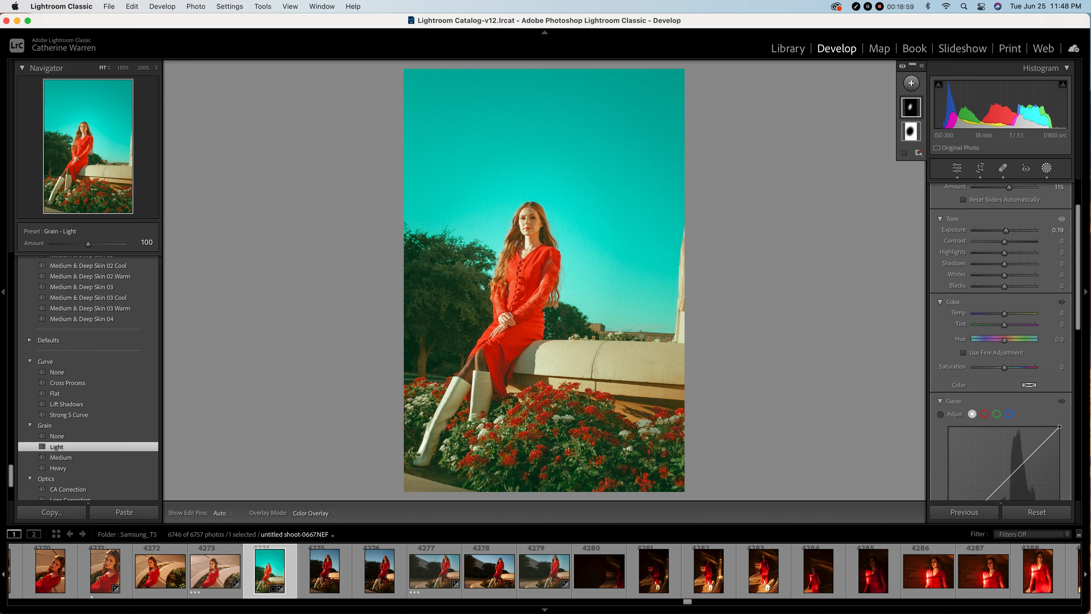
scroll(1001, 339, down, 5)
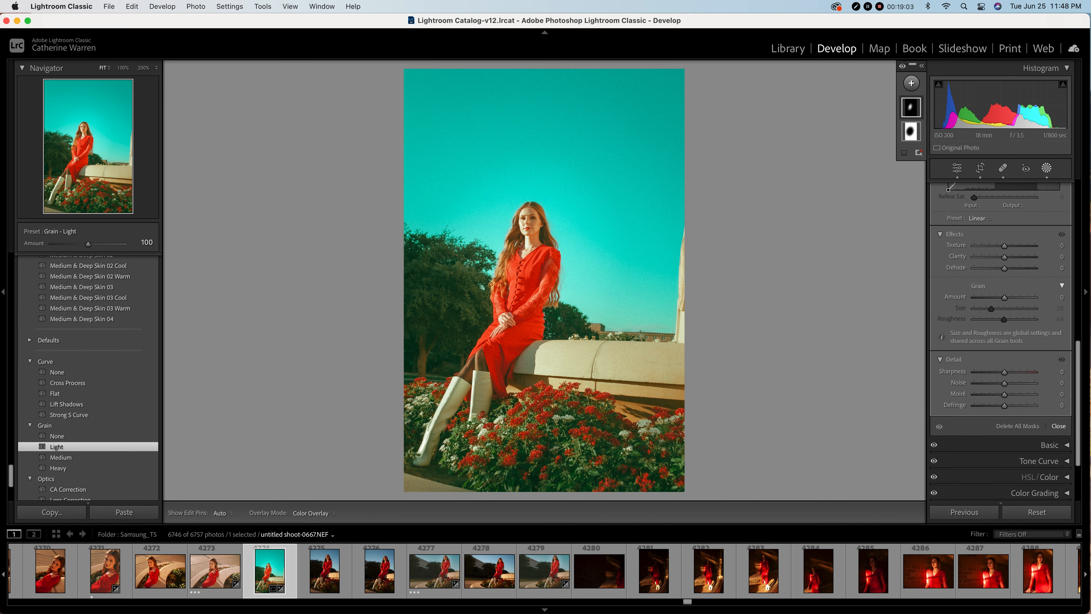
click(1059, 426)
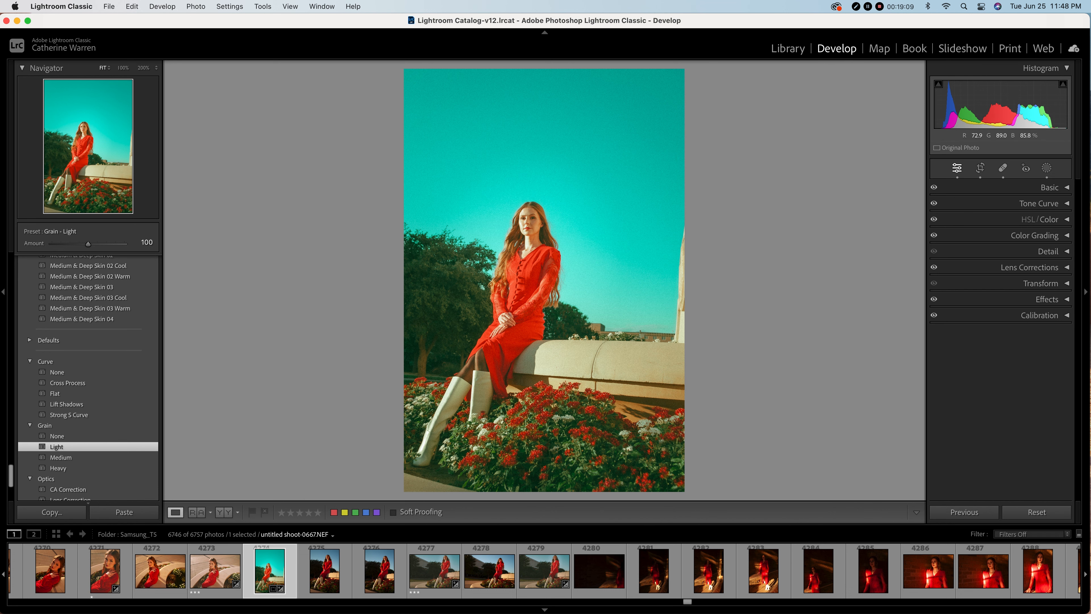
Crop the photo tighter at the original aspect ratio, placing the woman right of centre with the flowers beneath her.
click(981, 168)
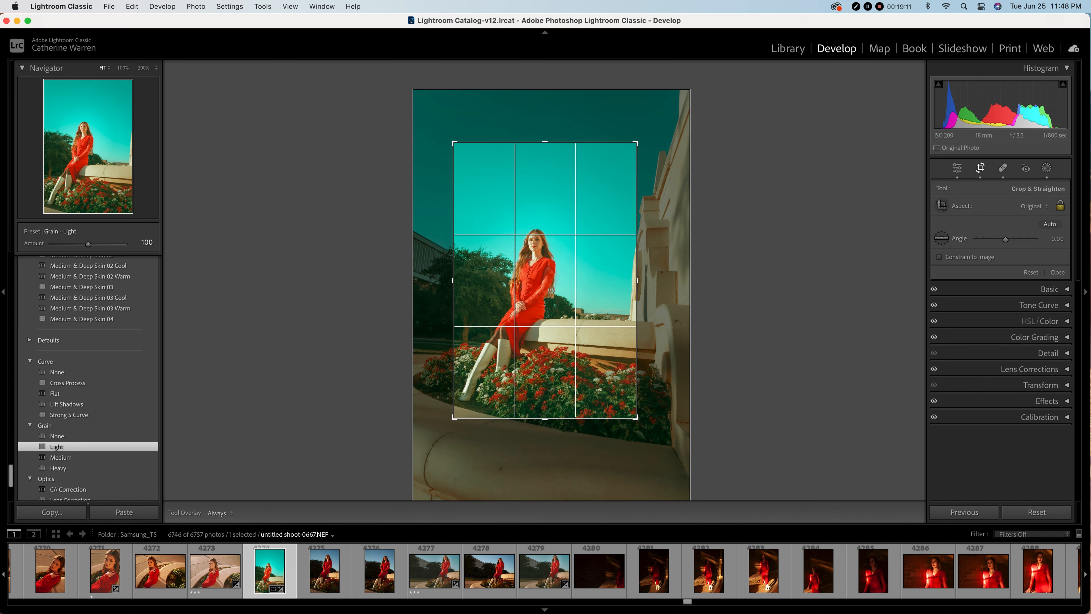
drag(637, 143, 621, 165)
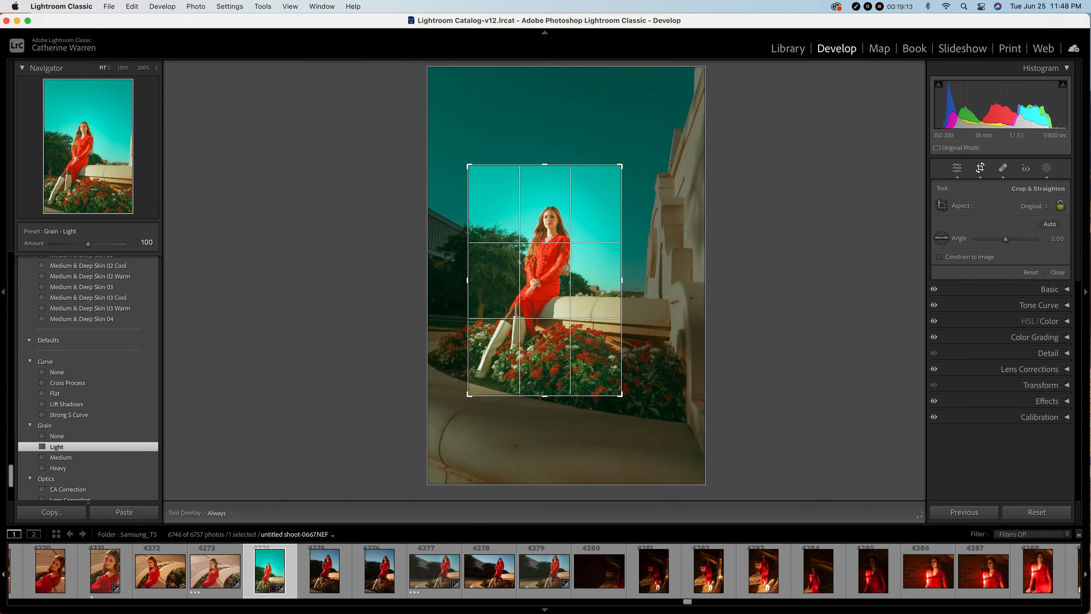
mouse_move(558, 262)
mouse_down()
mouse_move(600, 267)
mouse_move(575, 265)
mouse_up()
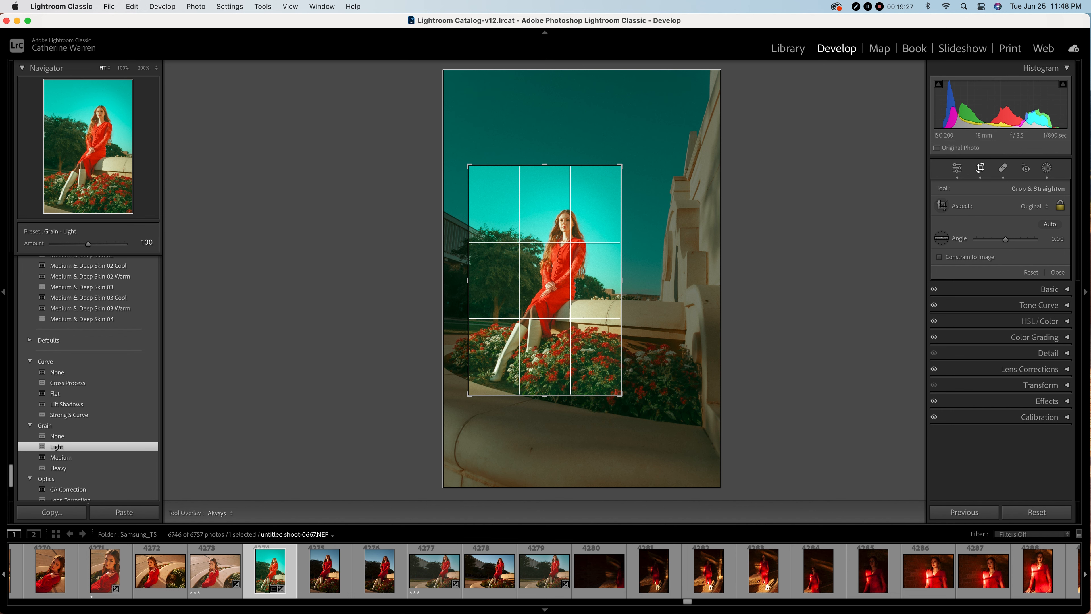
click(1057, 271)
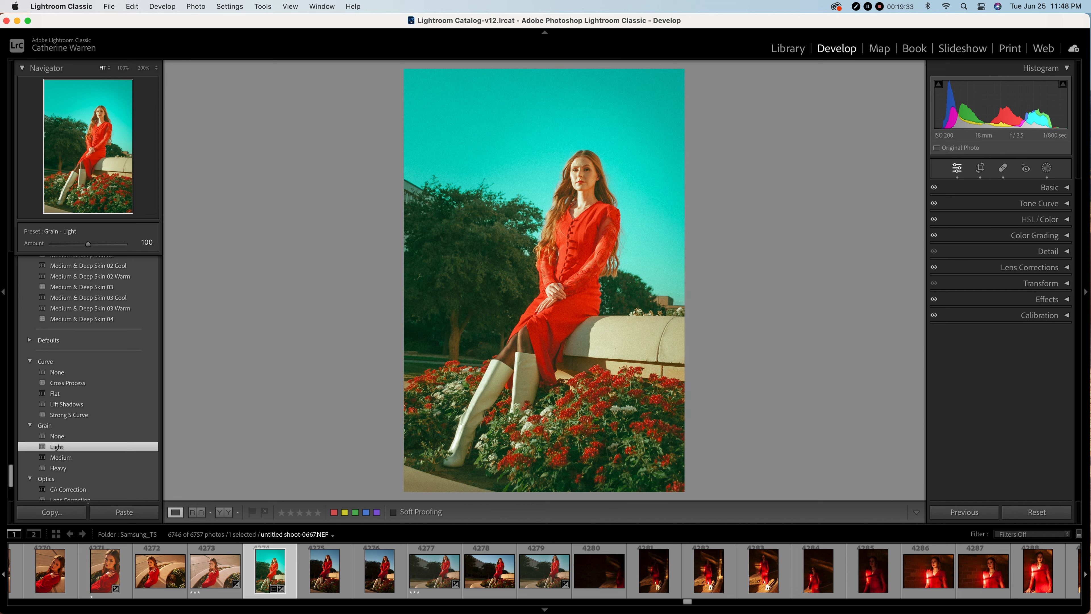
Erase the building corner beside the tree at the photo's left edge using Content-Aware Remove with brush size 80.
click(1003, 168)
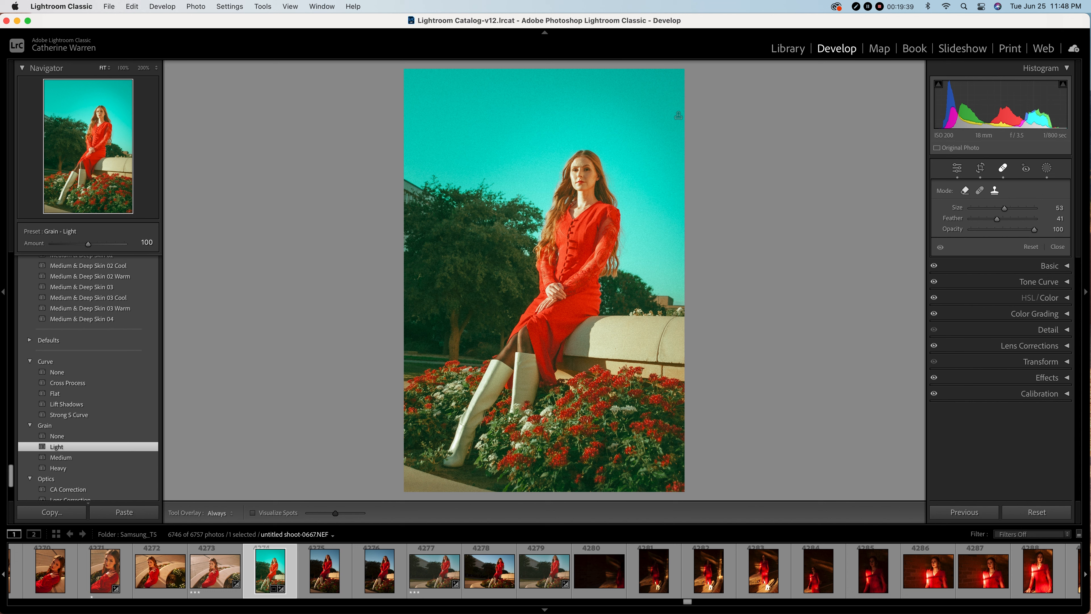
click(965, 190)
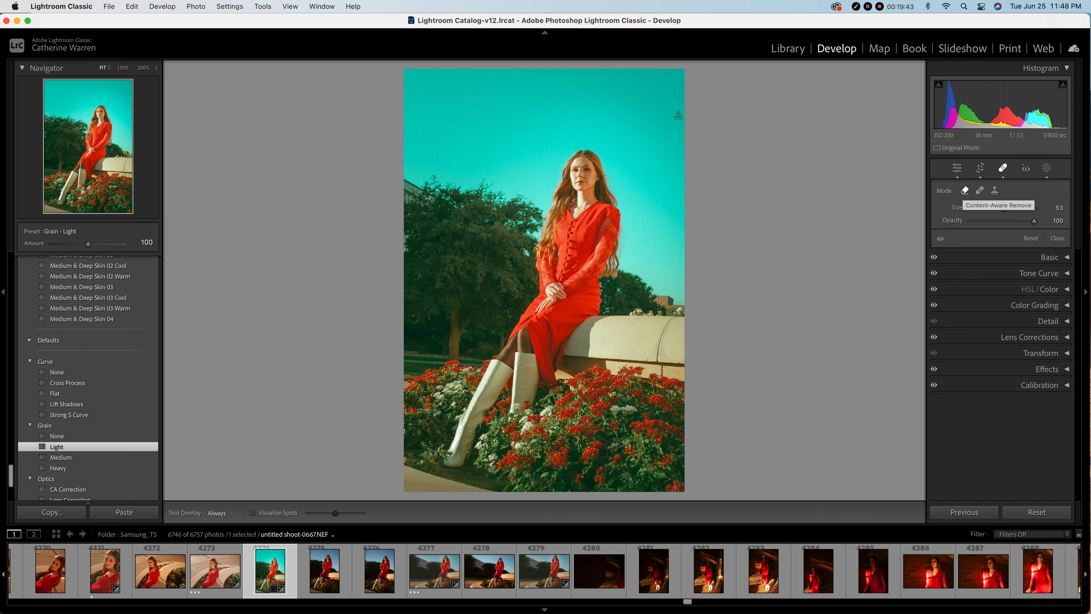
drag(1005, 208, 1020, 208)
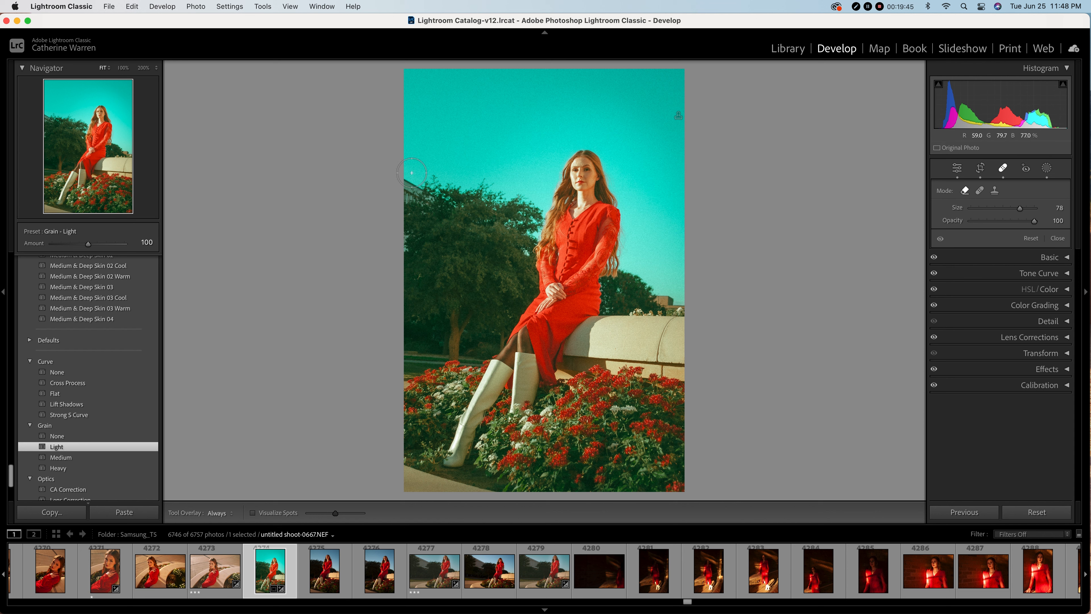
scroll(424, 201, up, 1)
click(425, 201)
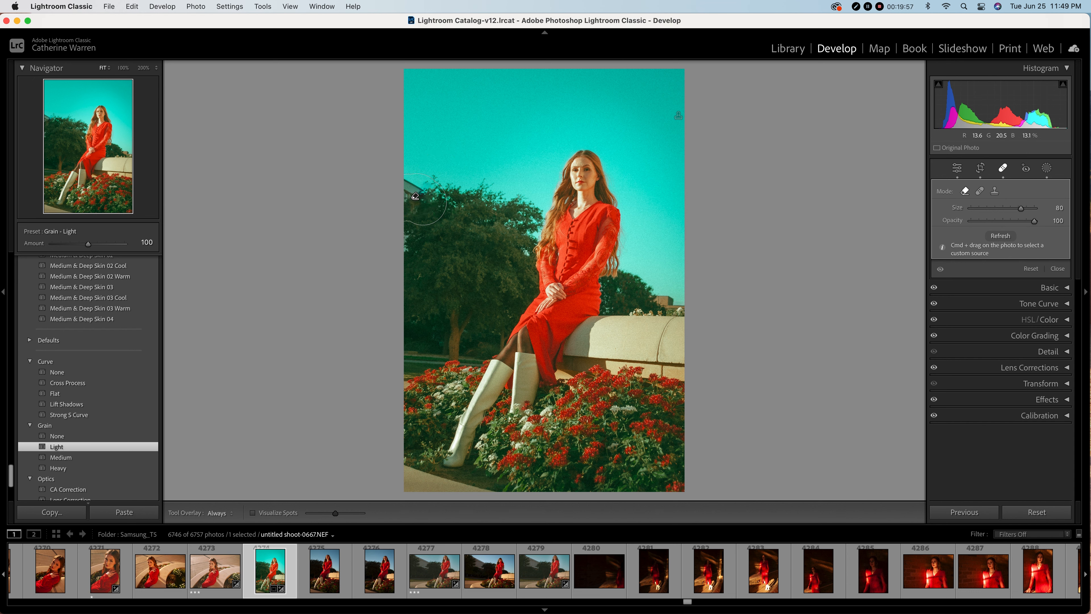
click(417, 195)
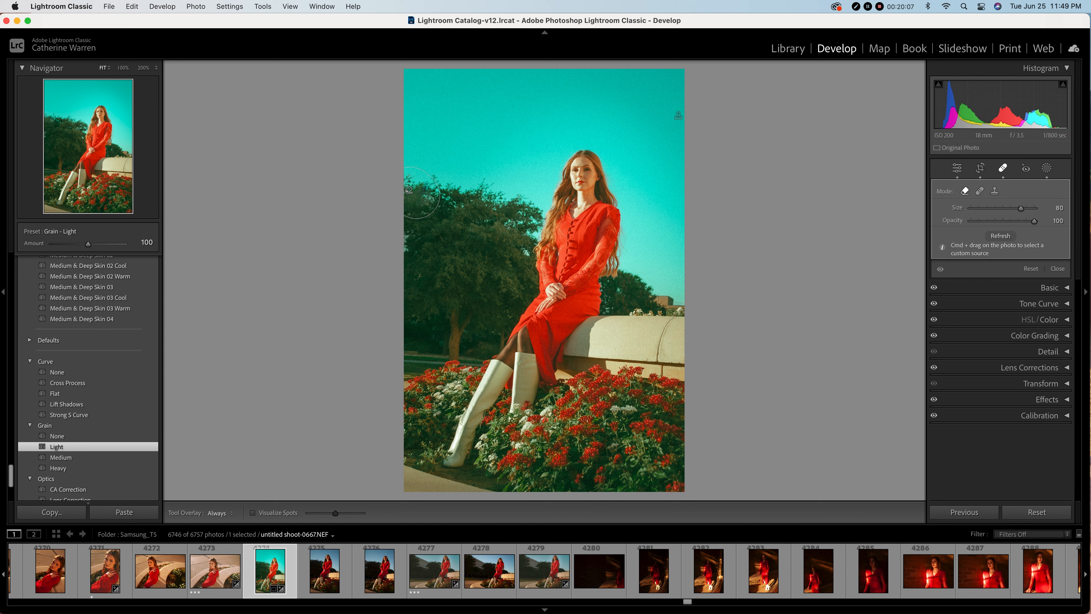
click(1057, 268)
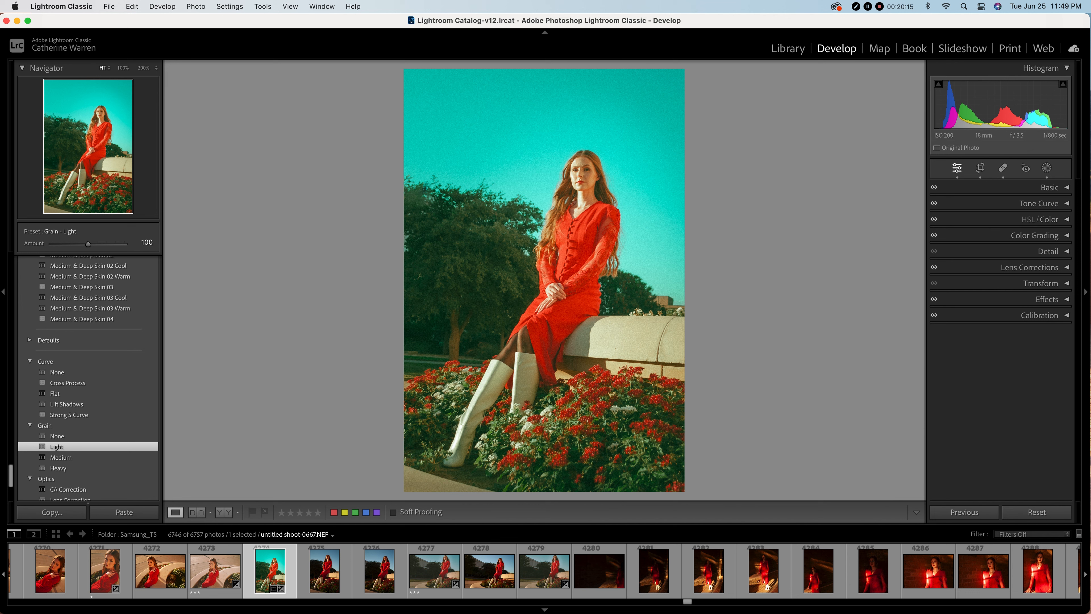
click(1047, 299)
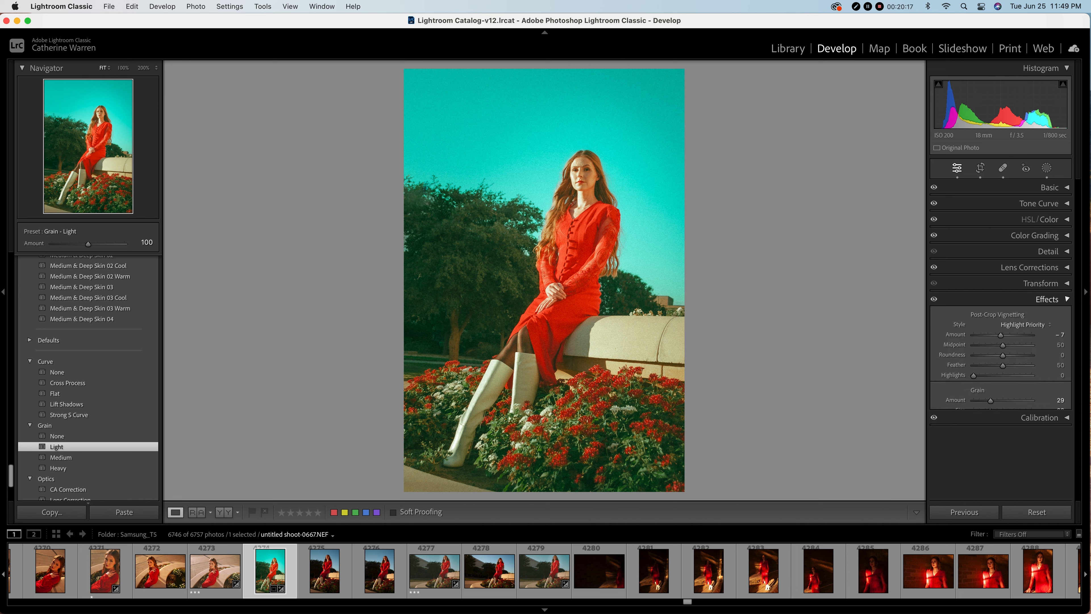
click(1047, 299)
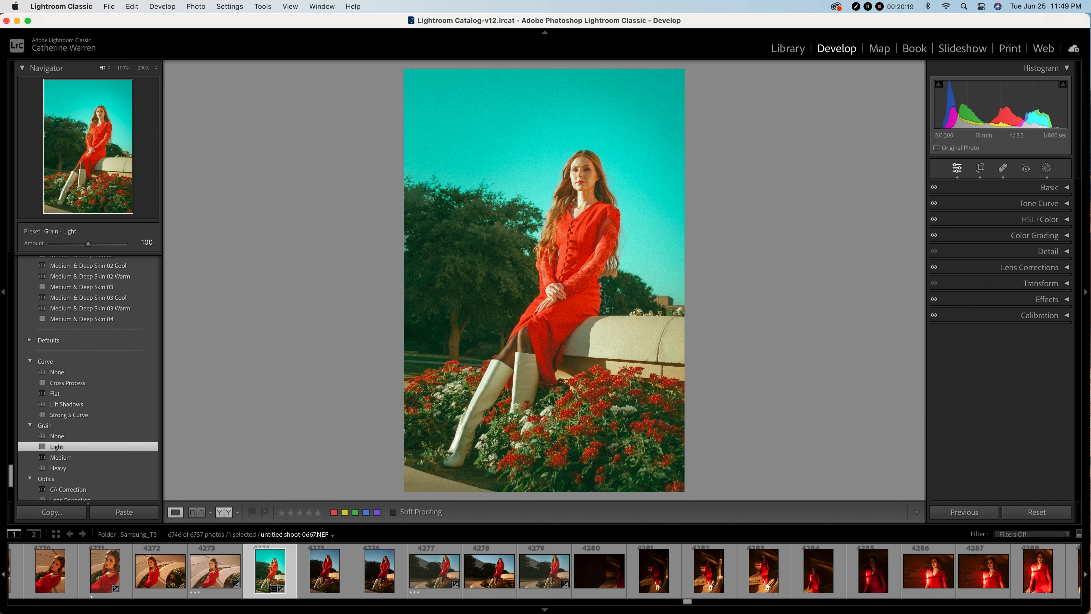
Compare the red-dress portrait before and after editing, and browse the dark portraits of the woman in the black bodysuit.
click(224, 512)
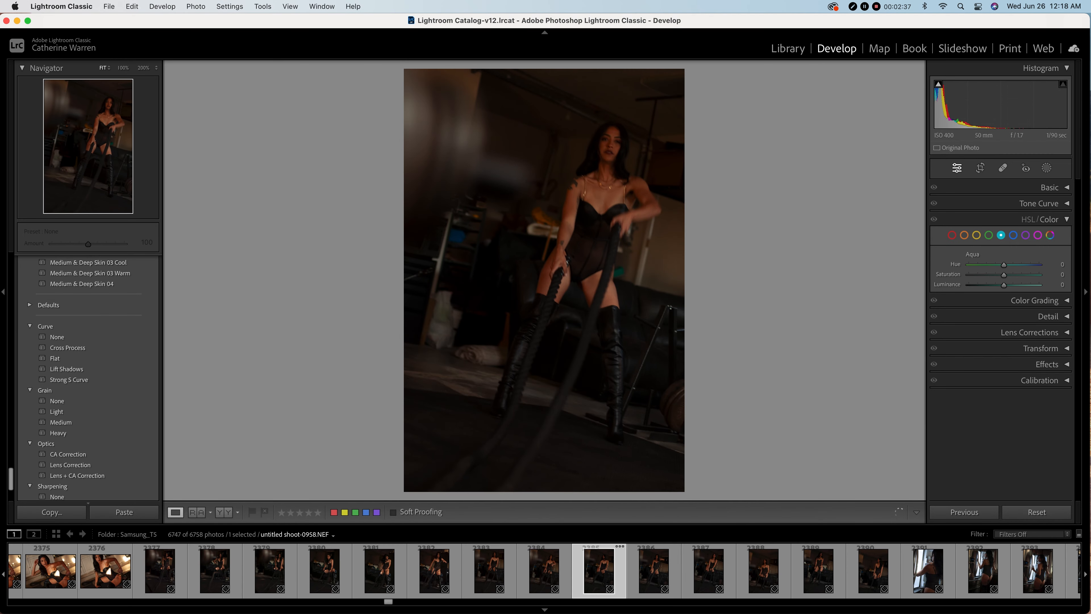
key(Right)
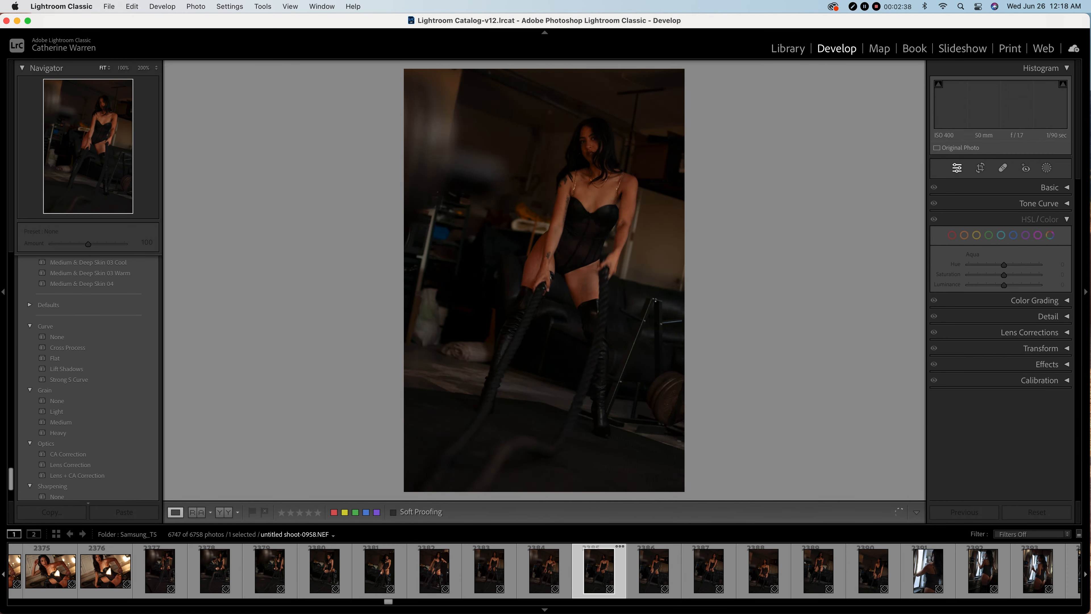
key(Right)
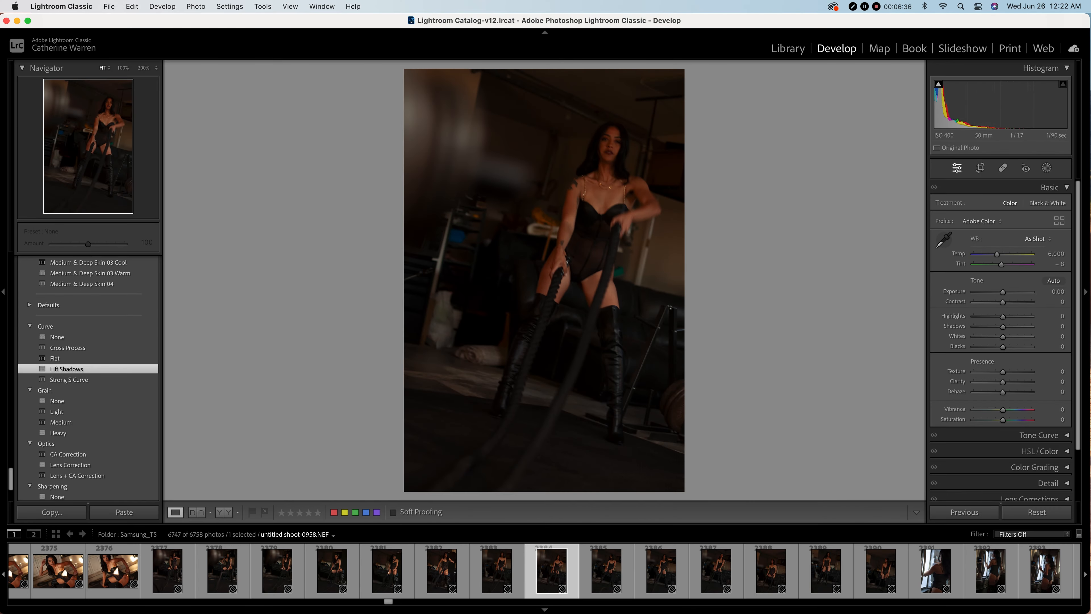
Set the portrait's Exposure to +1.50, Contrast to -21, Highlights to +13, Shadows to -44, Whites to -15 and Blacks to -19.
mouse_move(1002, 292)
mouse_down()
mouse_move(989, 292)
mouse_move(1012, 292)
mouse_up()
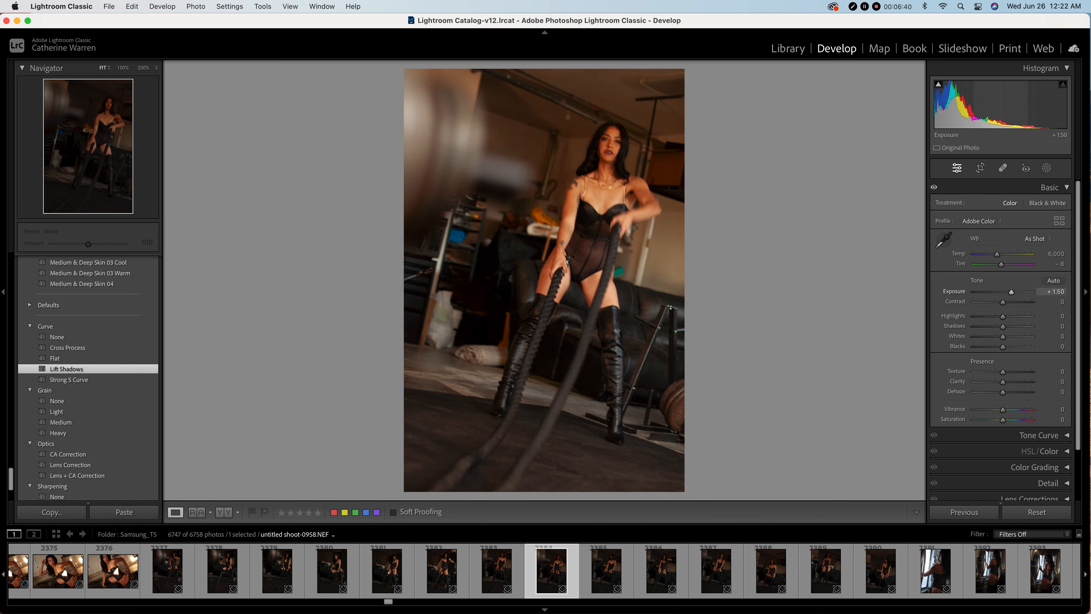
drag(1002, 302, 989, 326)
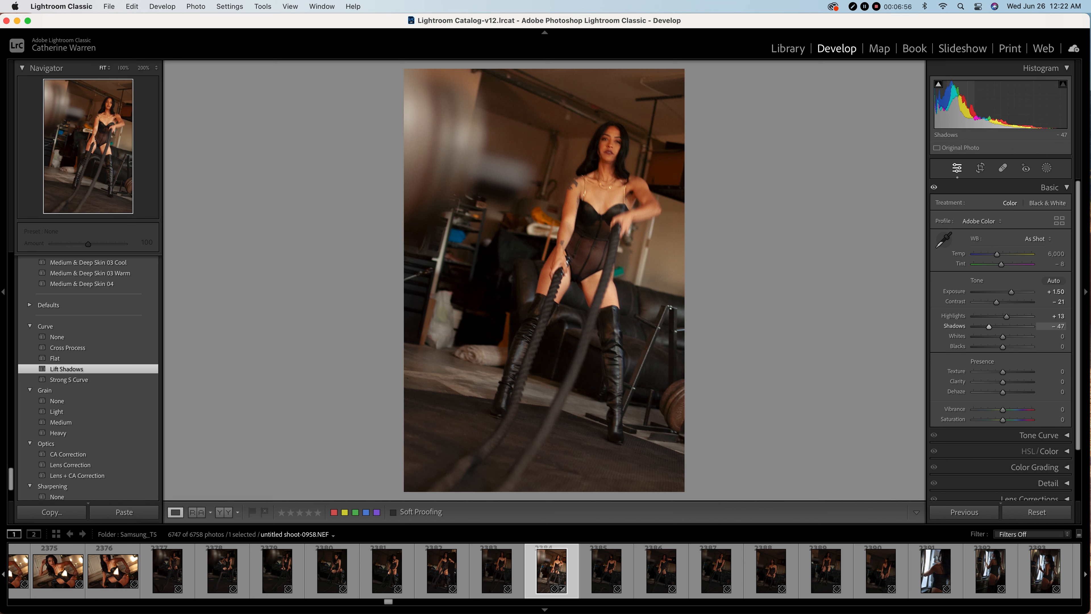
mouse_move(1002, 336)
mouse_down()
mouse_move(988, 347)
mouse_move(997, 346)
mouse_up()
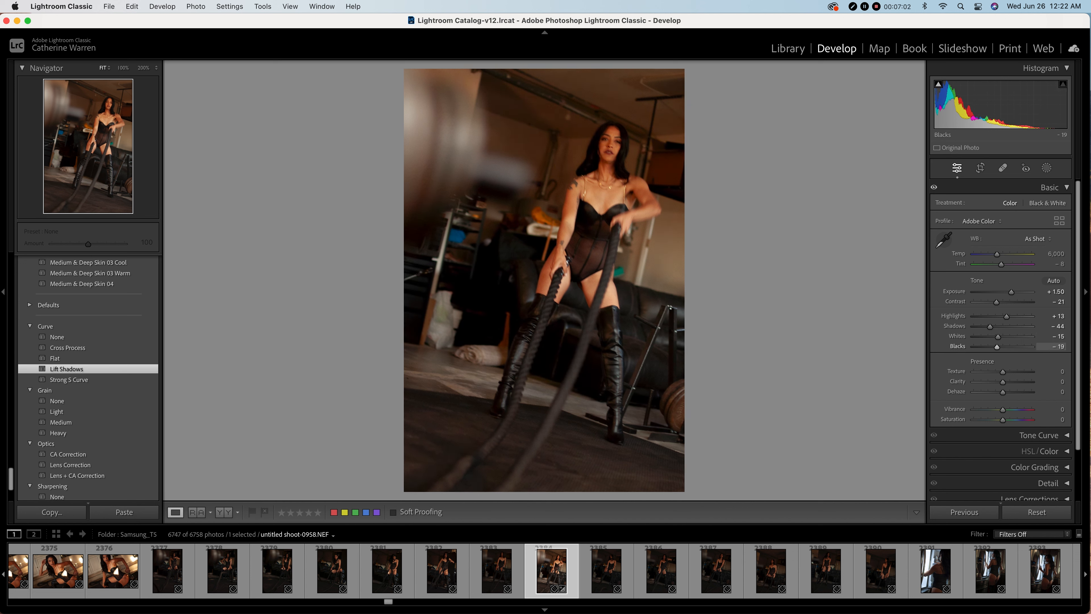
Set Clarity to +11 and Dehaze to -1, and check the photo in black and white before restoring the color treatment.
drag(1003, 371, 1000, 371)
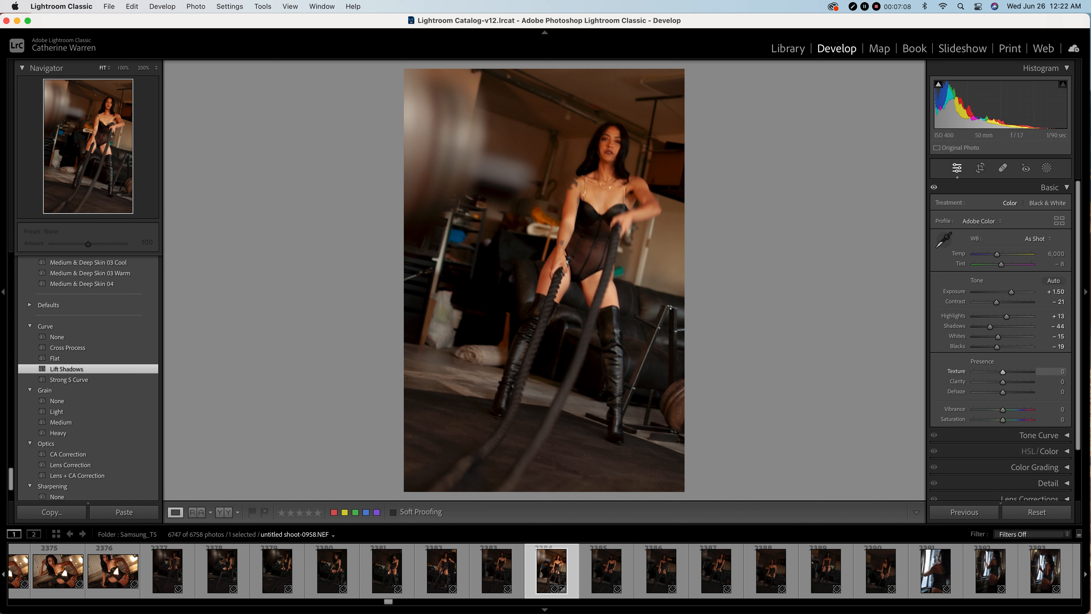
drag(1003, 382, 1006, 382)
mouse_move(1003, 392)
mouse_down()
mouse_move(1012, 392)
mouse_move(1003, 392)
mouse_up()
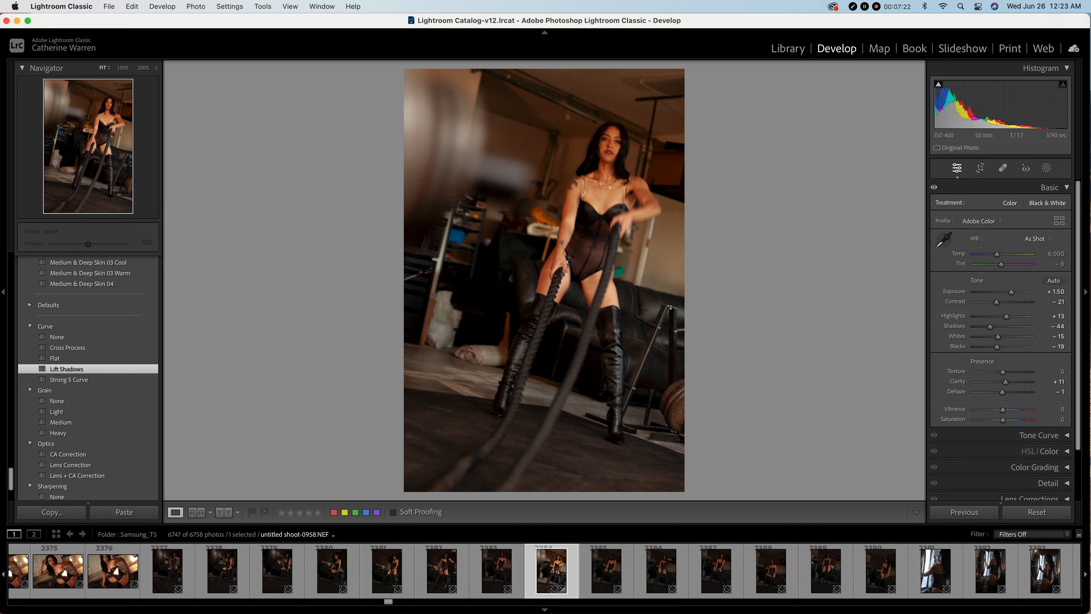
click(1047, 203)
click(1010, 203)
click(1050, 188)
Apply the Lift Shadows curve preset and lower the red channel's curve with a point at input 159, output 151.
click(1039, 203)
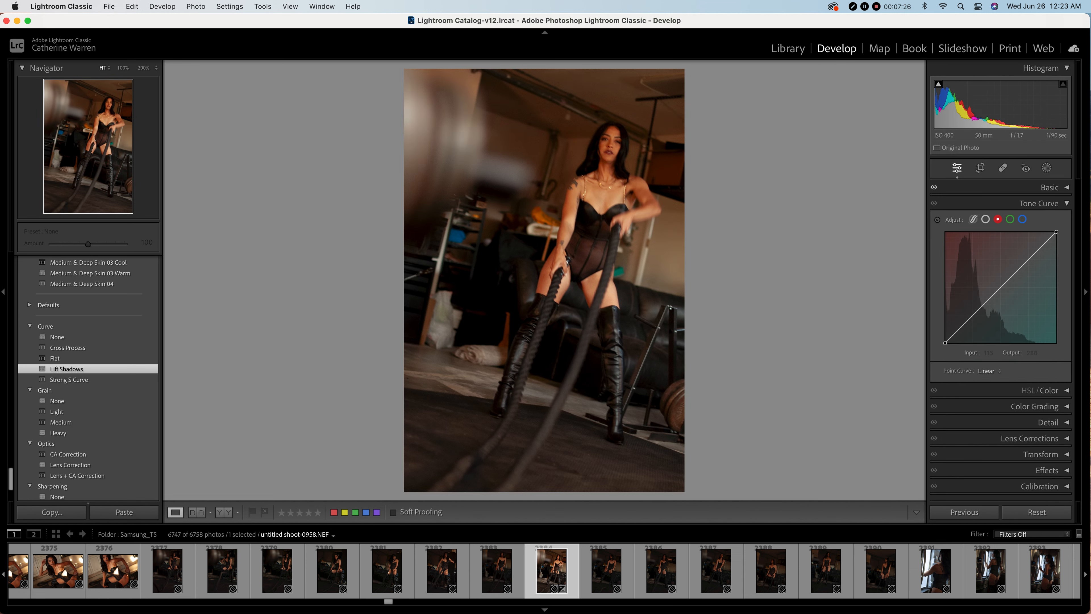
click(65, 369)
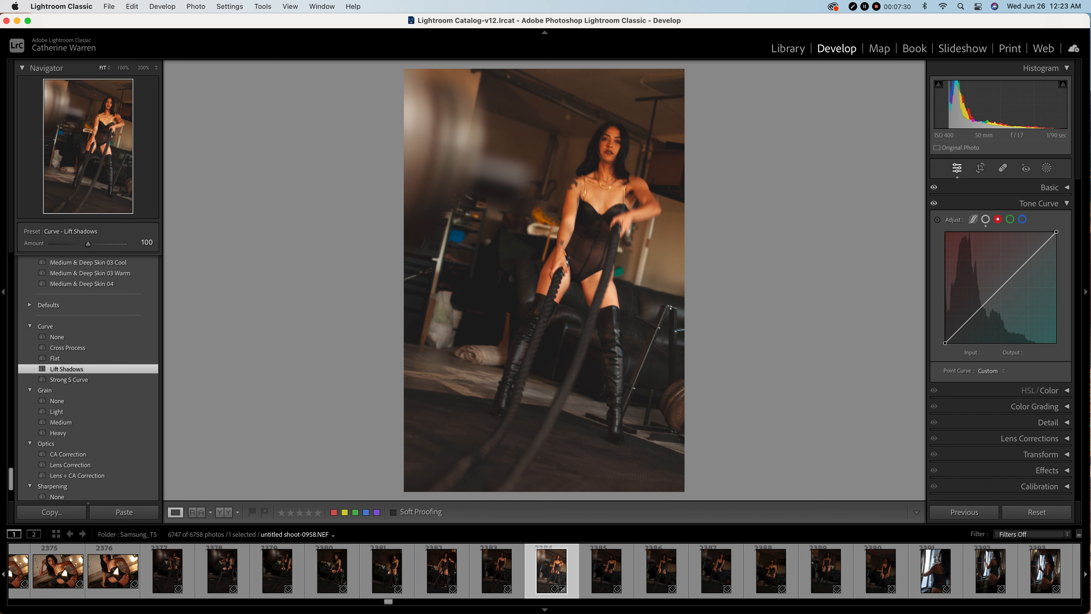
drag(997, 292, 1014, 277)
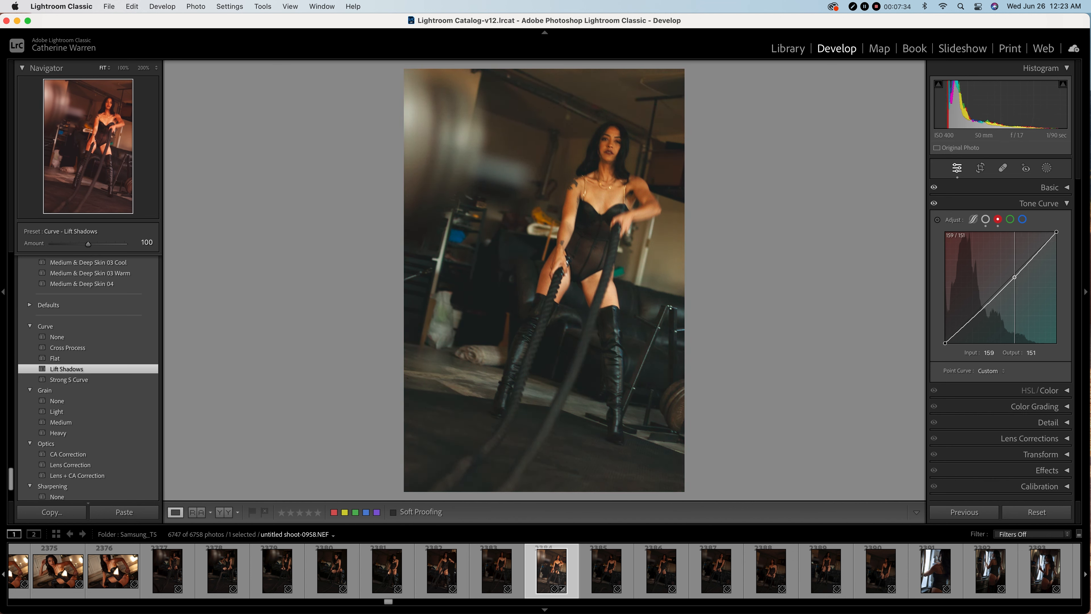
Add a green curve point at input 98, output 95, and a blue curve point at input 166, output 164.
click(1010, 219)
mouse_move(998, 291)
mouse_down()
mouse_move(990, 264)
mouse_move(988, 301)
mouse_up()
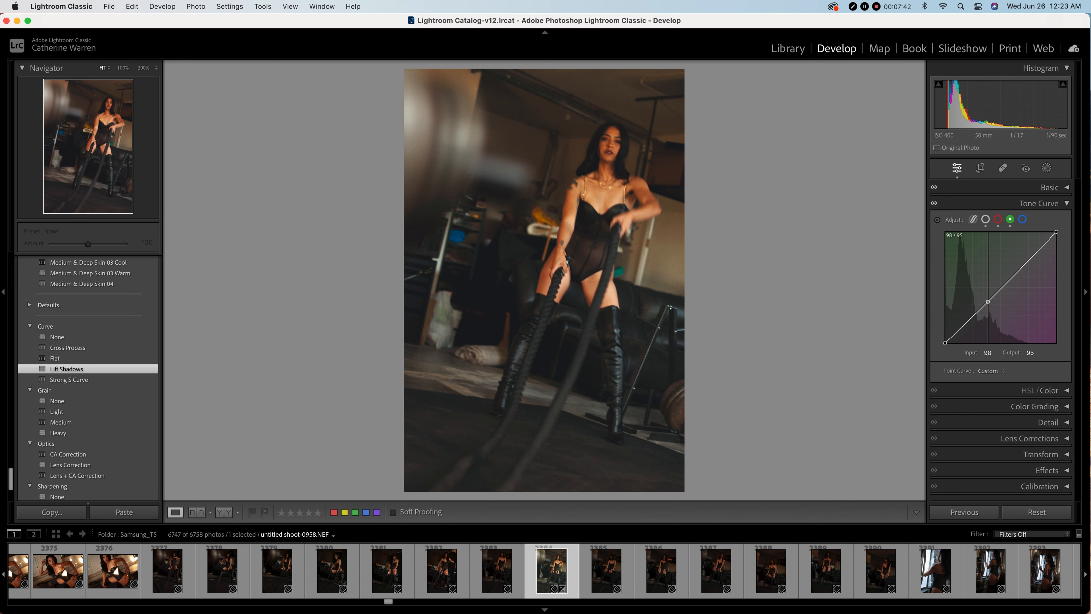
click(1023, 219)
drag(1016, 272, 1020, 272)
drag(1019, 272, 1018, 271)
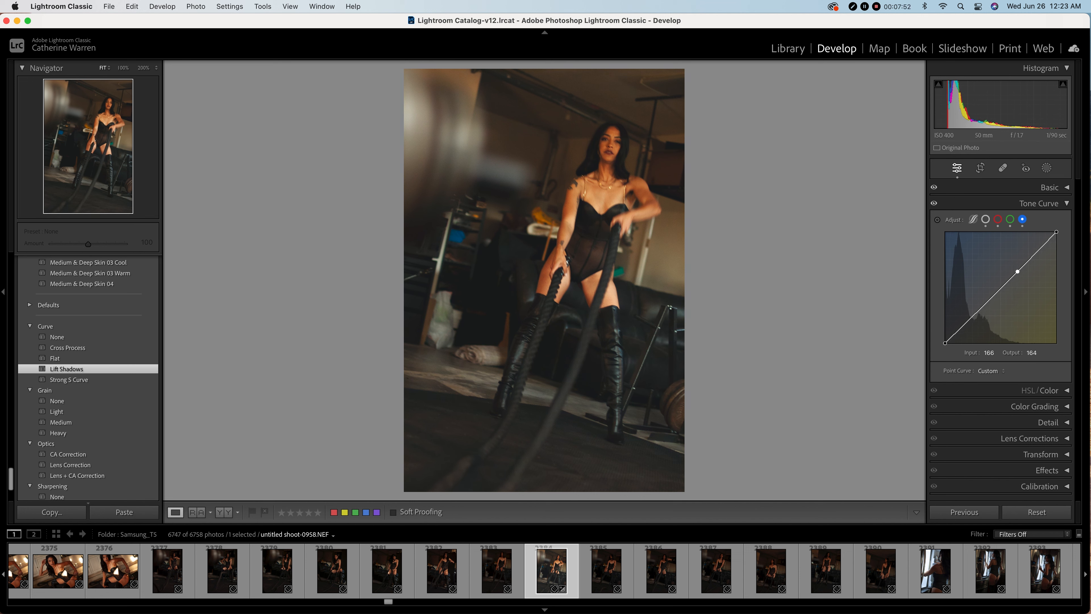
click(1040, 203)
Lower the orange saturation slightly, raise the yellow saturation a little and raise the red saturation more strongly.
click(1045, 219)
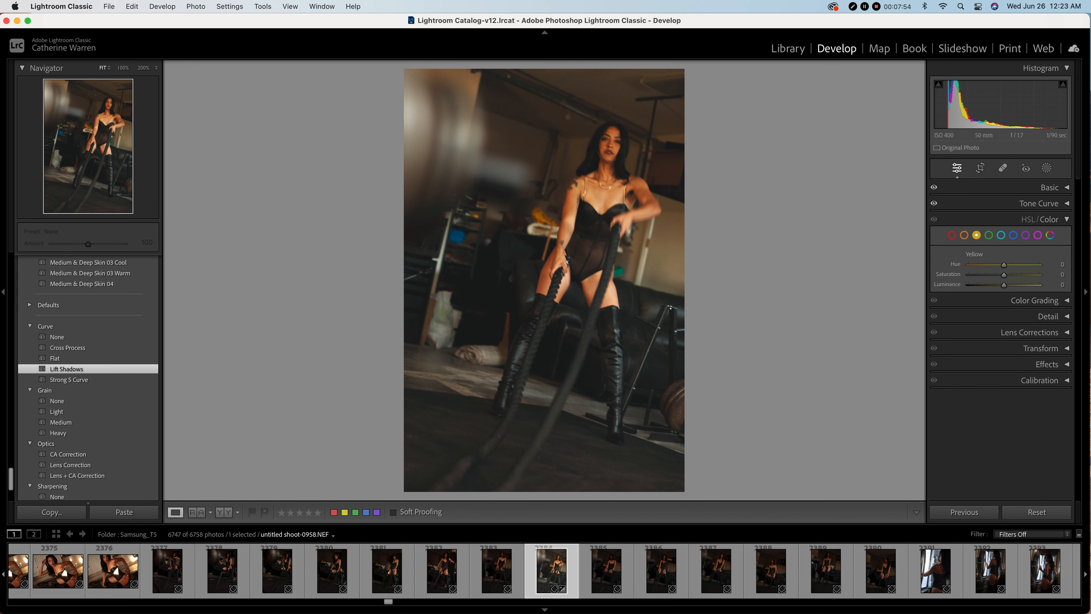
click(964, 235)
drag(1004, 275, 996, 275)
click(977, 235)
drag(1005, 275, 1010, 275)
click(952, 235)
drag(1004, 275, 1022, 275)
click(1067, 220)
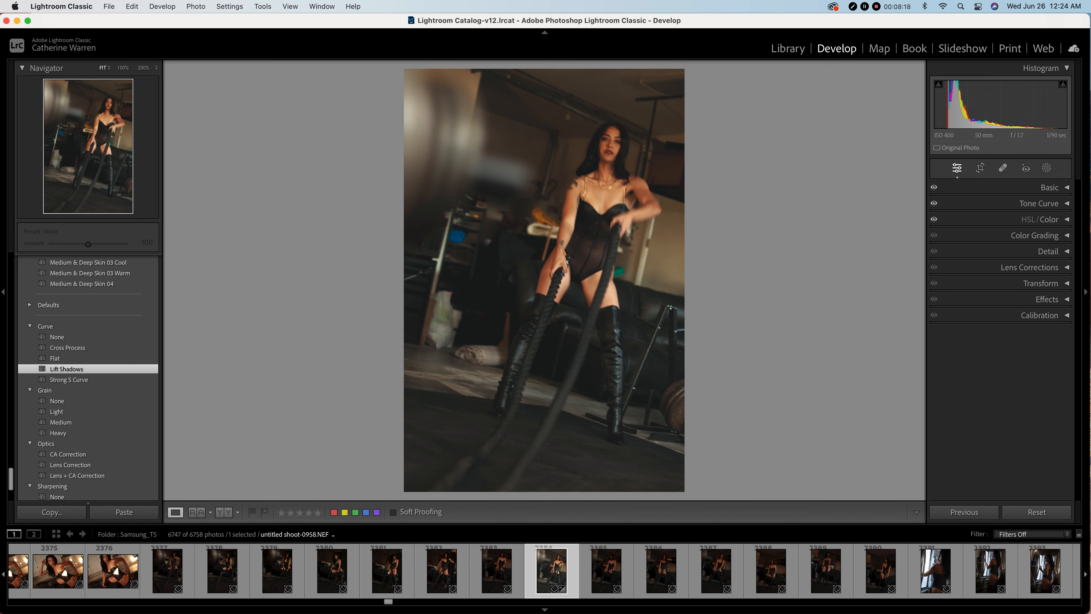
Turn on chromatic aberration removal and lens profile corrections for the photo.
click(1036, 268)
click(939, 299)
click(939, 308)
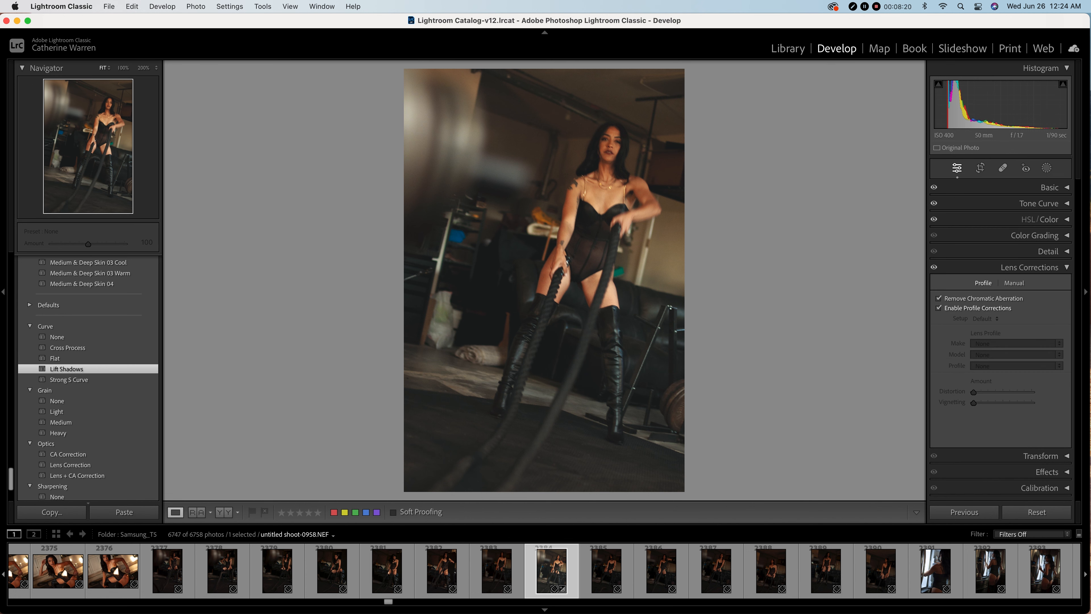
click(1040, 267)
Grade the shadows green with hue 114 and saturation 49.
click(1040, 236)
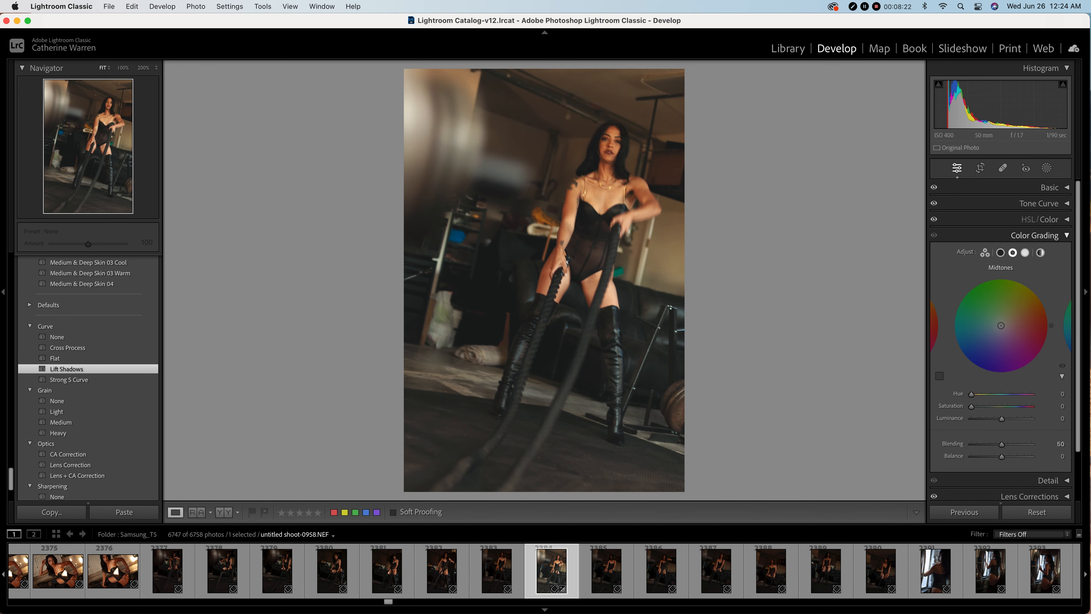
click(1000, 252)
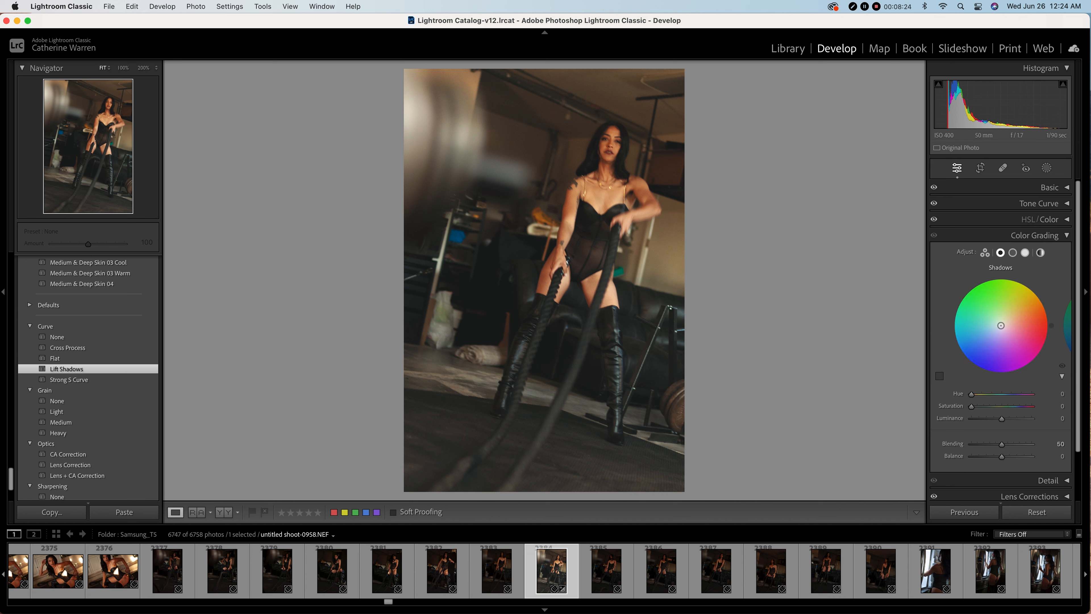
drag(1001, 326, 992, 304)
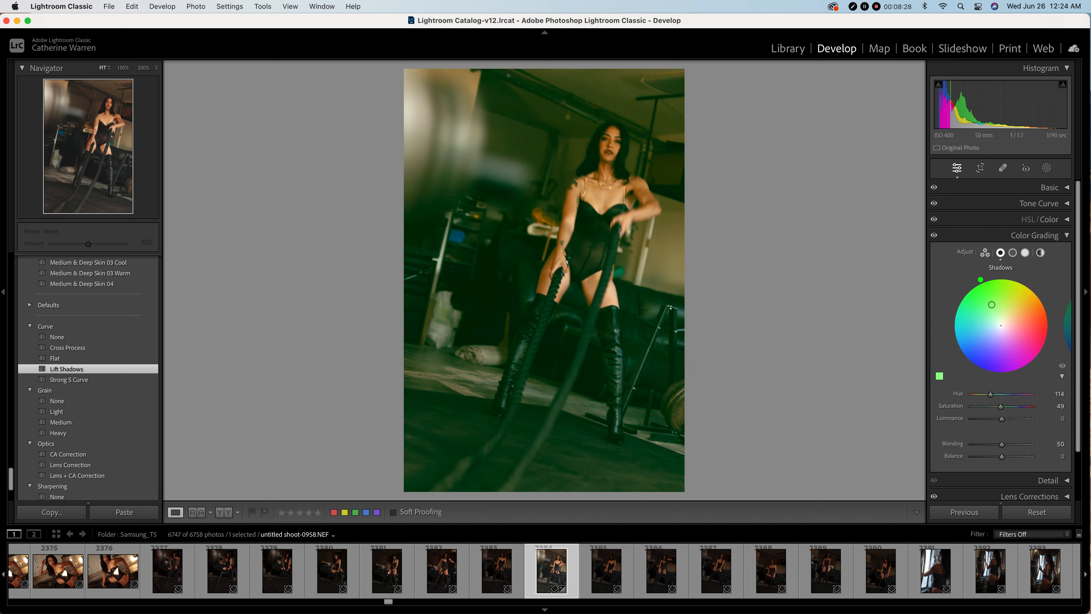
Grade the highlights pink with hue 323 and saturation 23, and the midtones blue with hue 202 and saturation 15.
click(1025, 253)
mouse_move(1001, 325)
mouse_down()
mouse_move(1025, 311)
mouse_move(1009, 333)
mouse_move(1007, 314)
mouse_move(986, 309)
mouse_move(1017, 322)
mouse_move(1010, 331)
mouse_up()
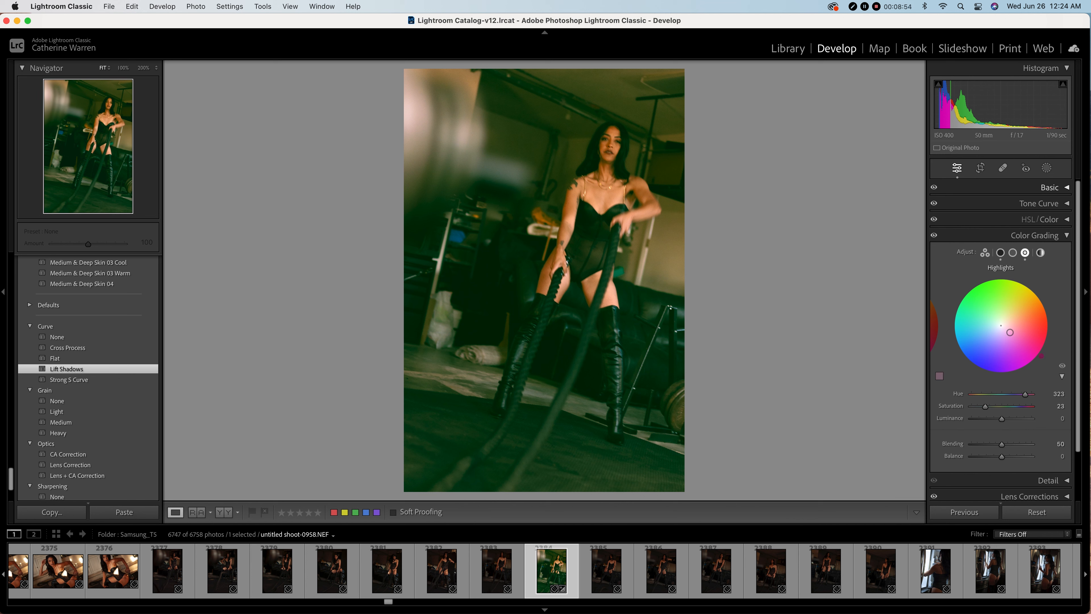
click(1013, 252)
mouse_move(1001, 325)
mouse_down()
mouse_move(994, 312)
mouse_move(1013, 331)
mouse_move(992, 338)
mouse_move(994, 328)
mouse_up()
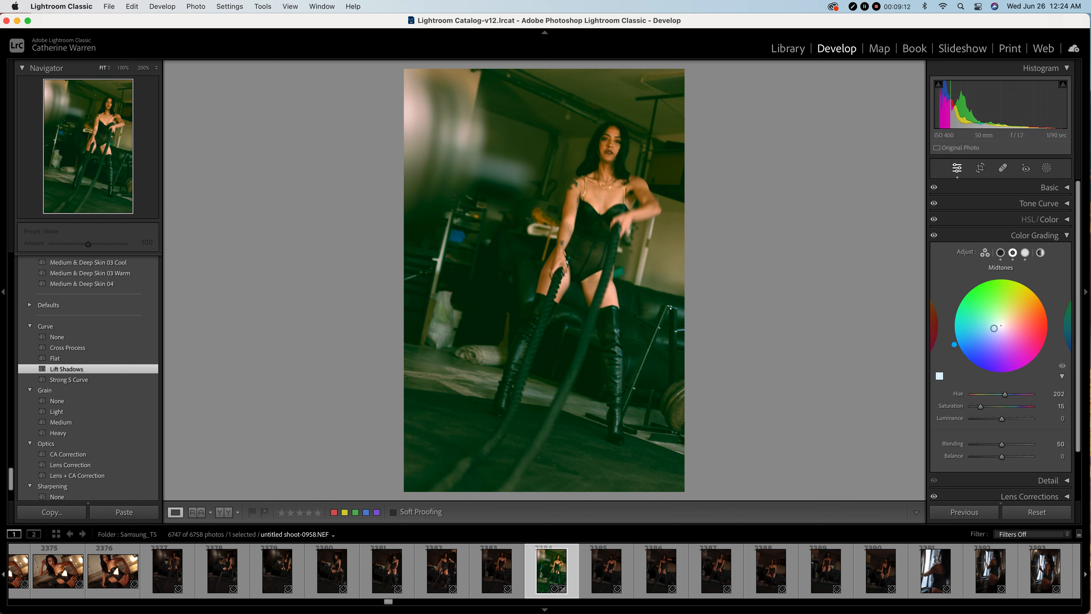
Add a global yellow-green color grade with hue 72 and saturation 16.
click(1041, 253)
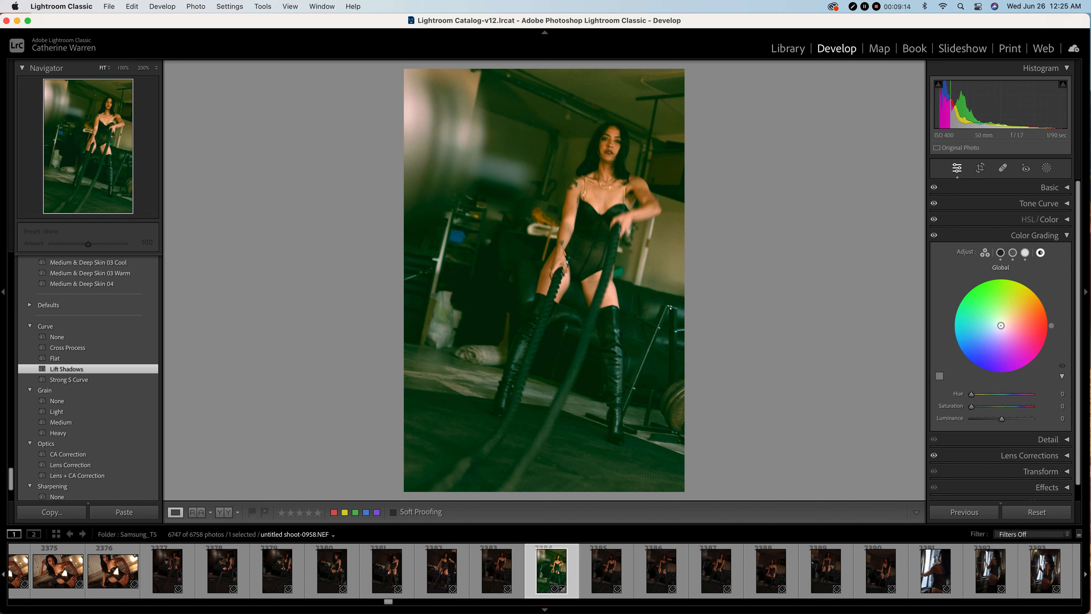
mouse_move(1001, 326)
mouse_down()
mouse_move(1007, 307)
mouse_move(1009, 329)
mouse_move(990, 327)
mouse_move(1010, 315)
mouse_up()
drag(1011, 314, 1003, 318)
click(1034, 235)
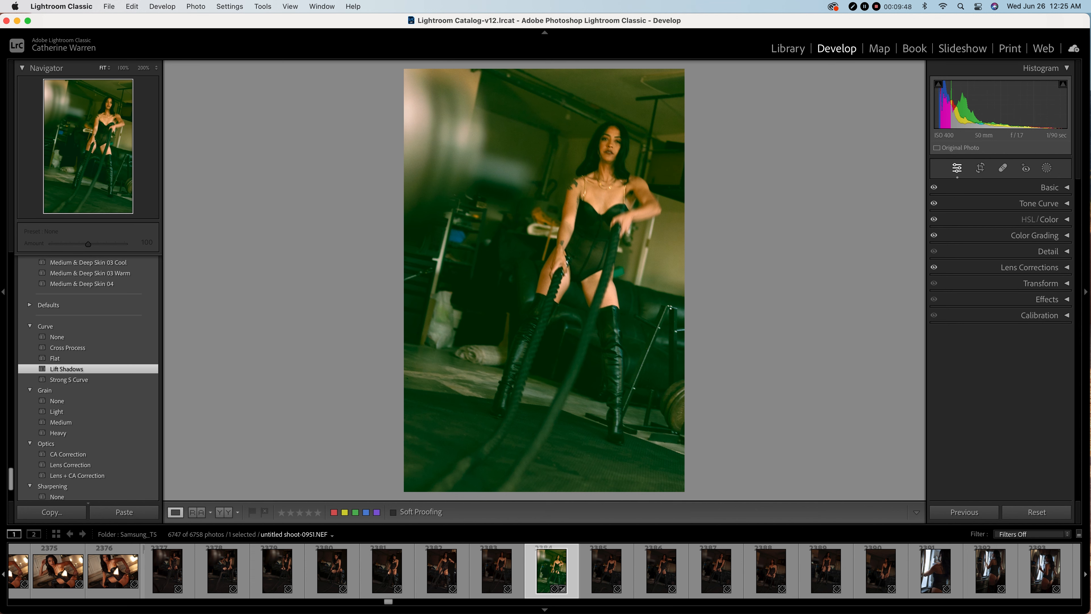
Shift the global color grade's hue to 21 while comparing before and after side by side, and return to the single-photo view.
key(y)
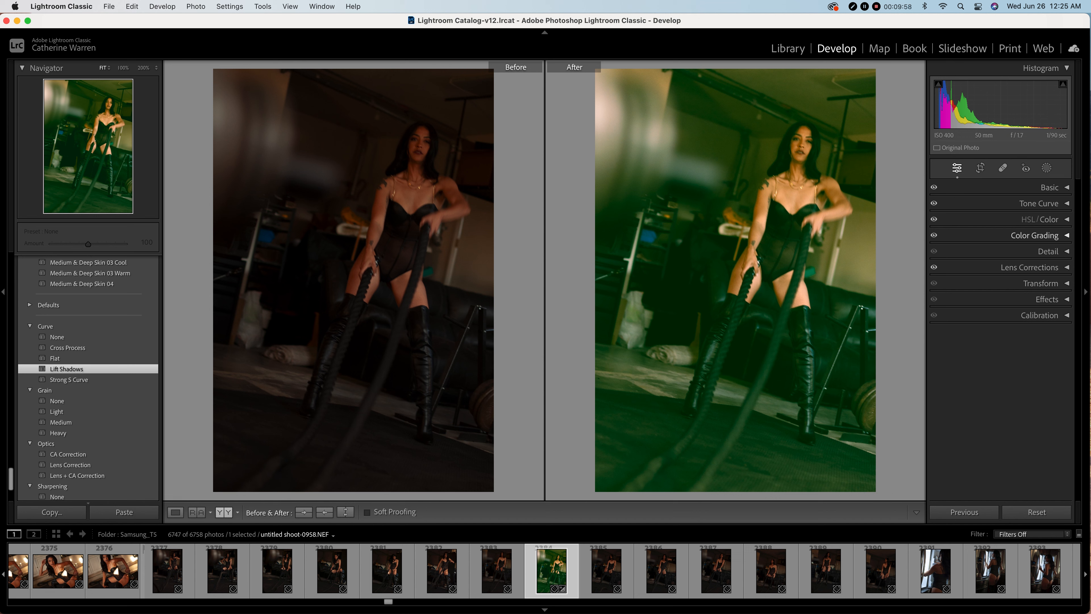
click(1035, 235)
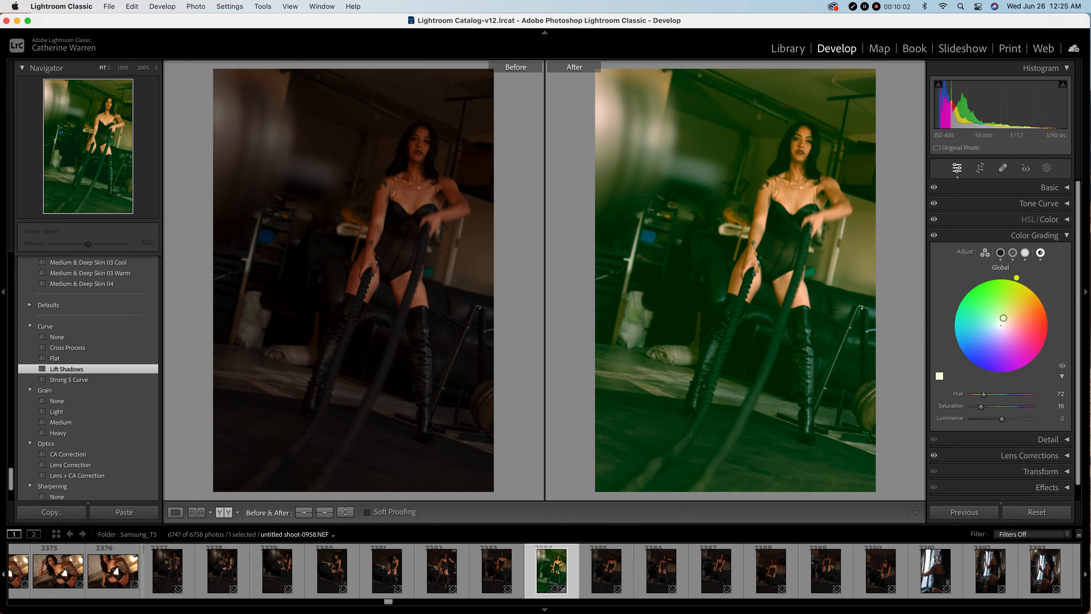
drag(1017, 277, 1049, 308)
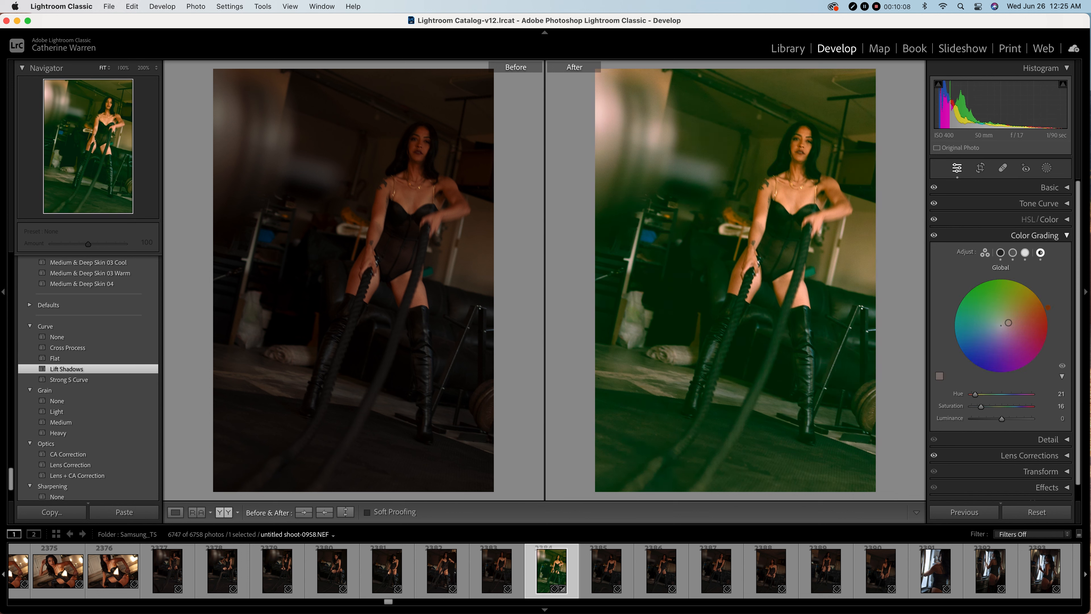
click(1035, 236)
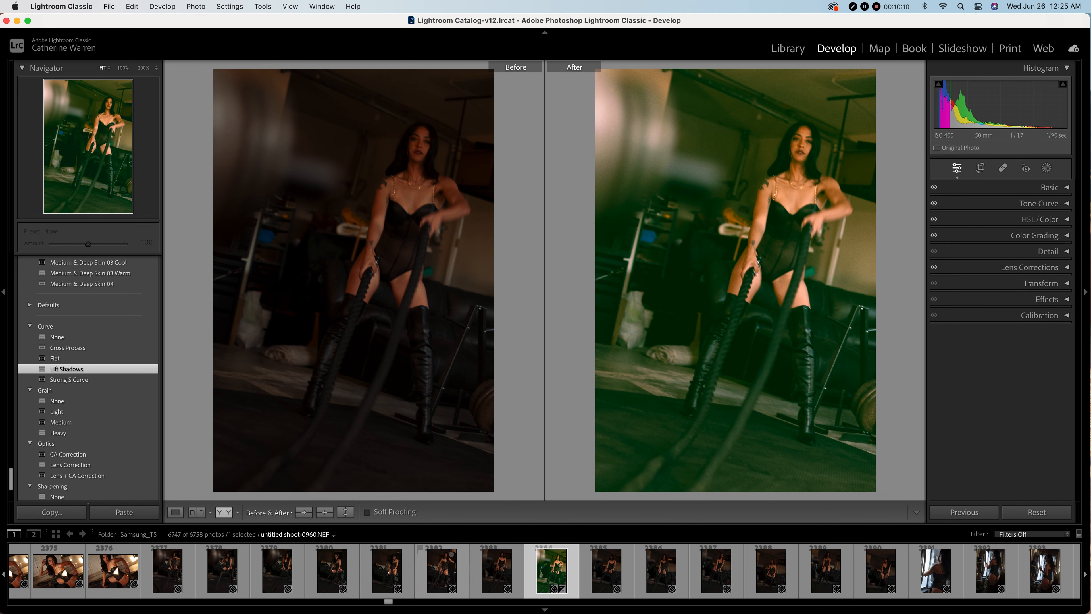
click(175, 512)
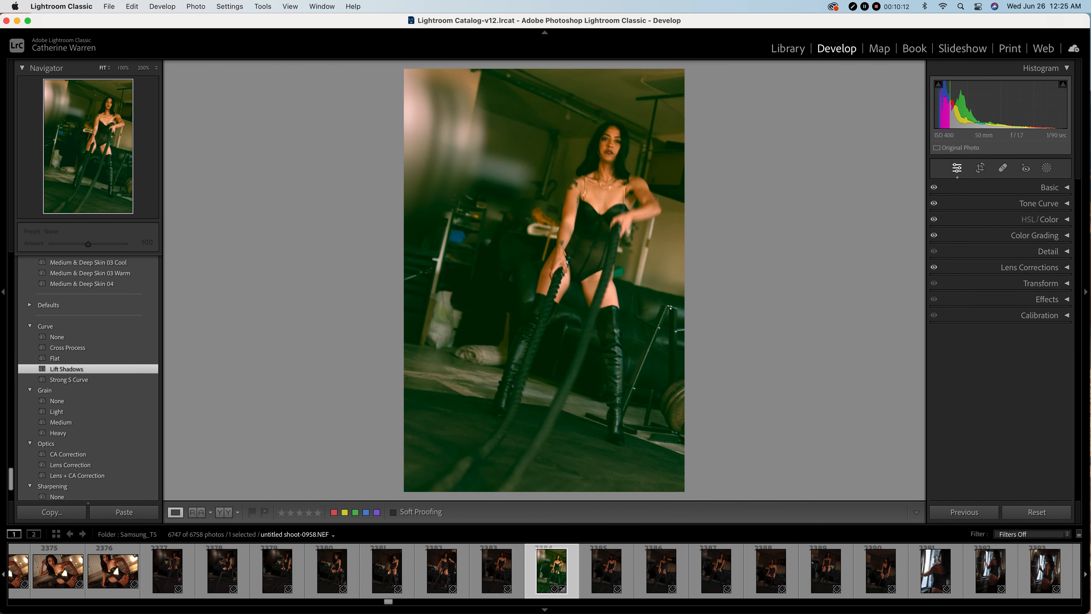
click(1049, 251)
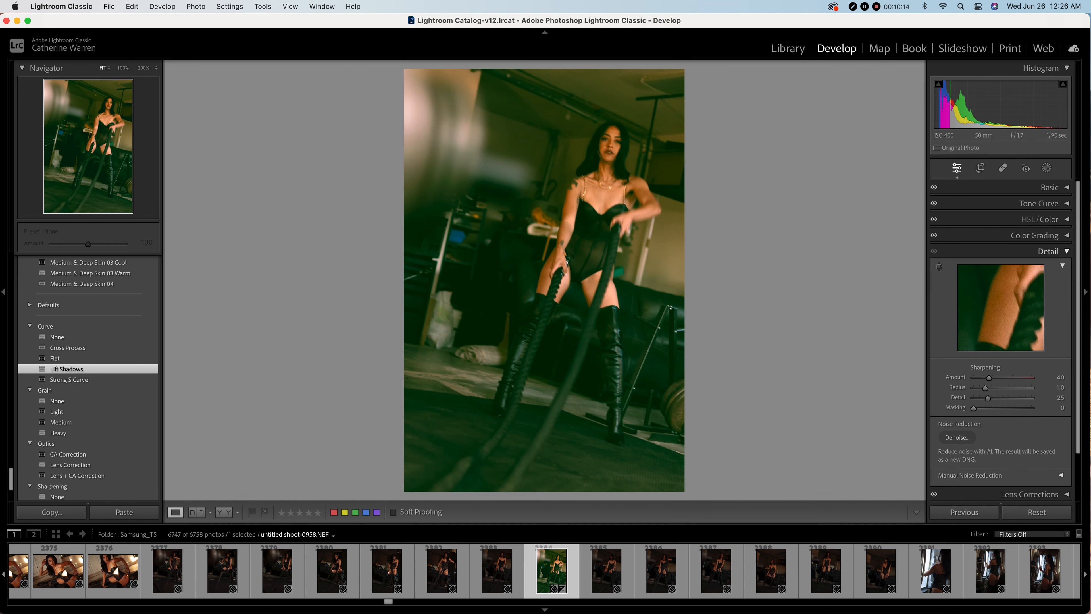
click(1049, 251)
click(1031, 267)
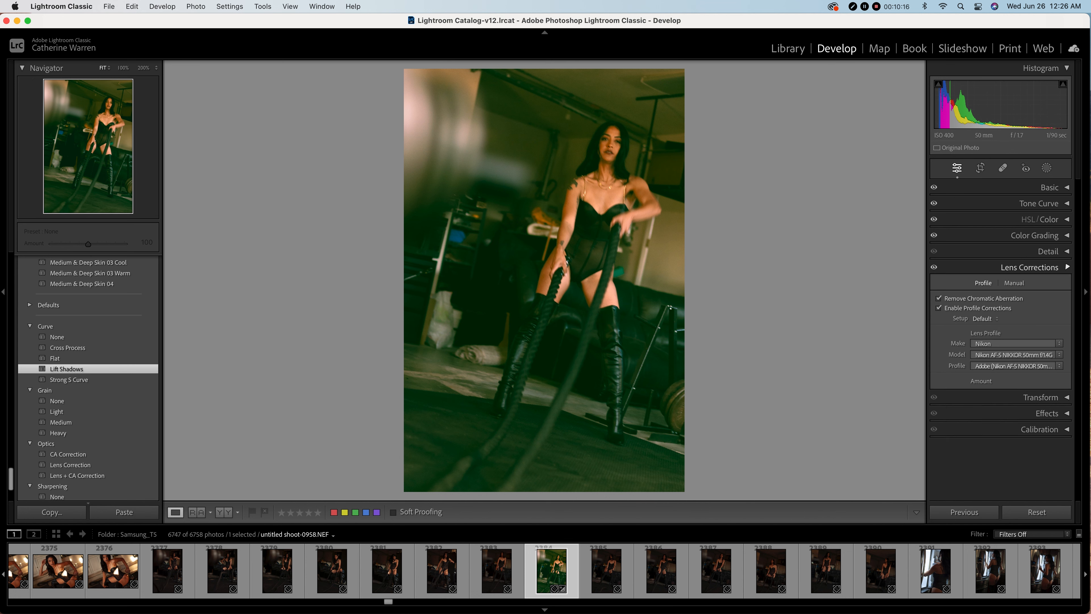
click(1031, 267)
click(1041, 283)
click(1041, 284)
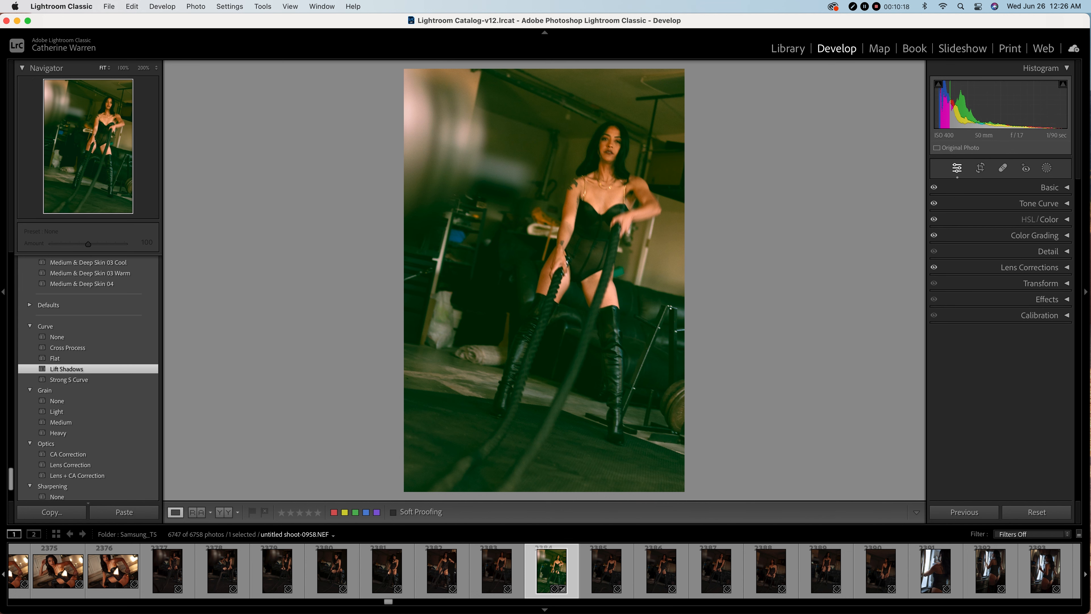
Set the post-crop vignette amount to -5 and the grain amount to 20, and reduce the grain roughness.
click(1047, 299)
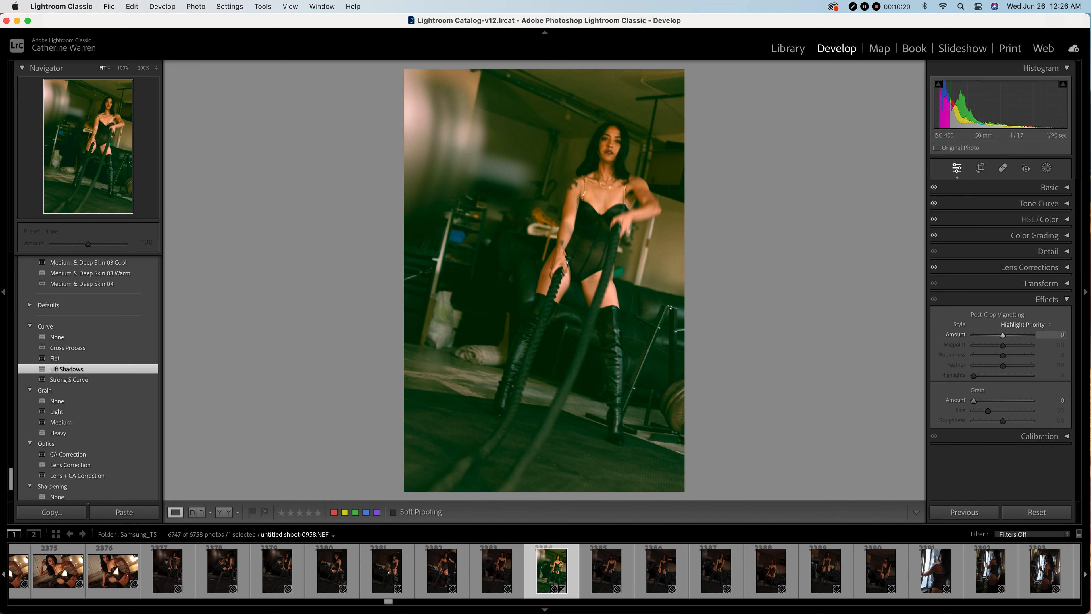
drag(1003, 335, 1000, 335)
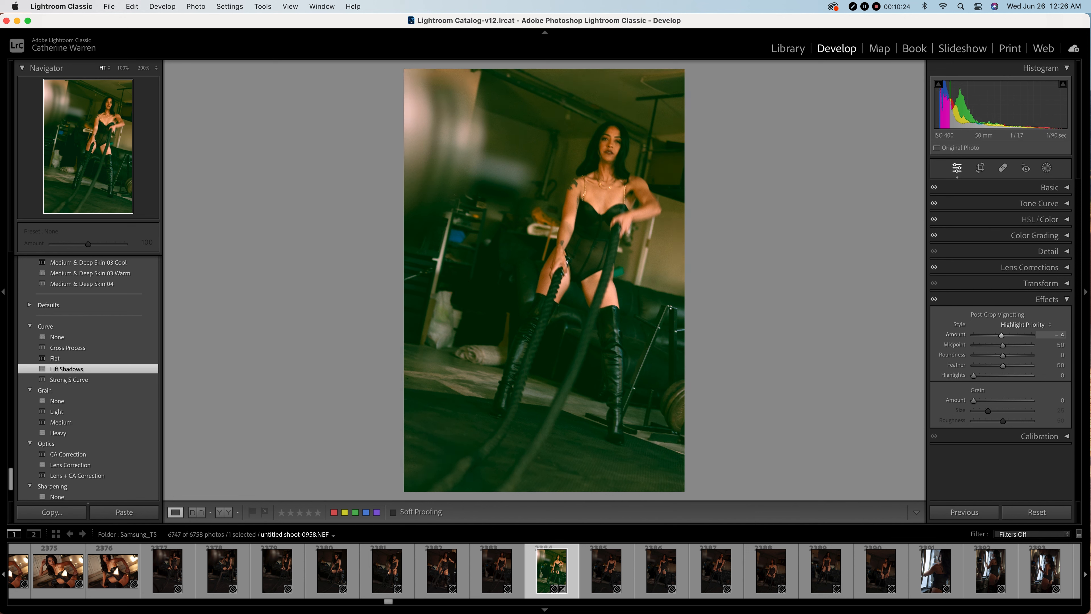
drag(974, 400, 984, 401)
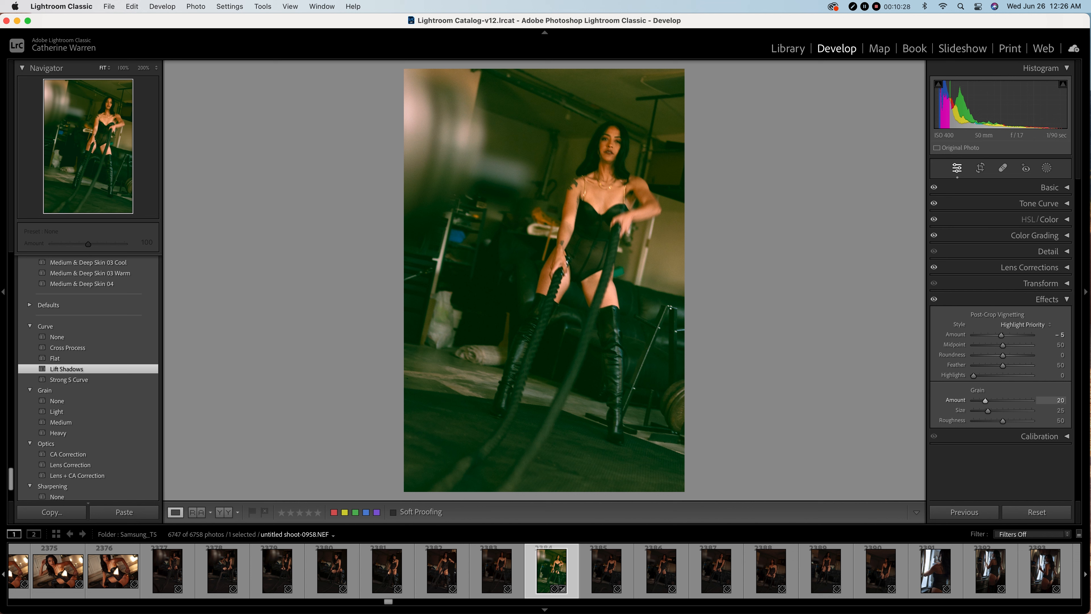
drag(1003, 420, 993, 420)
click(1049, 299)
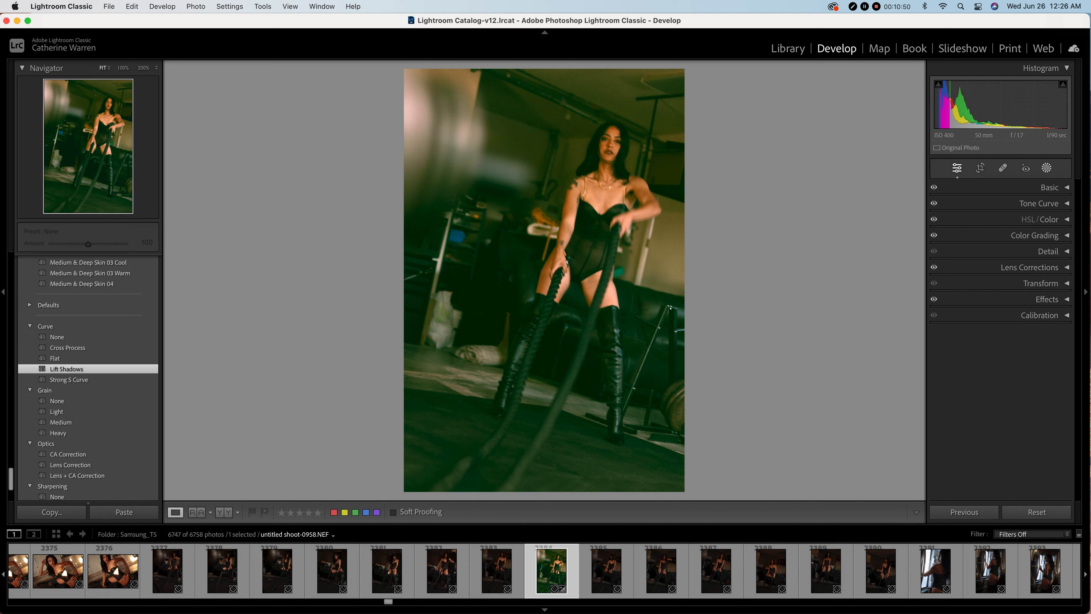
Add a linear gradient mask angled from the photo's lower-left corner with the Burn (Darken) preset and exposure at -1.92.
click(1046, 167)
click(970, 281)
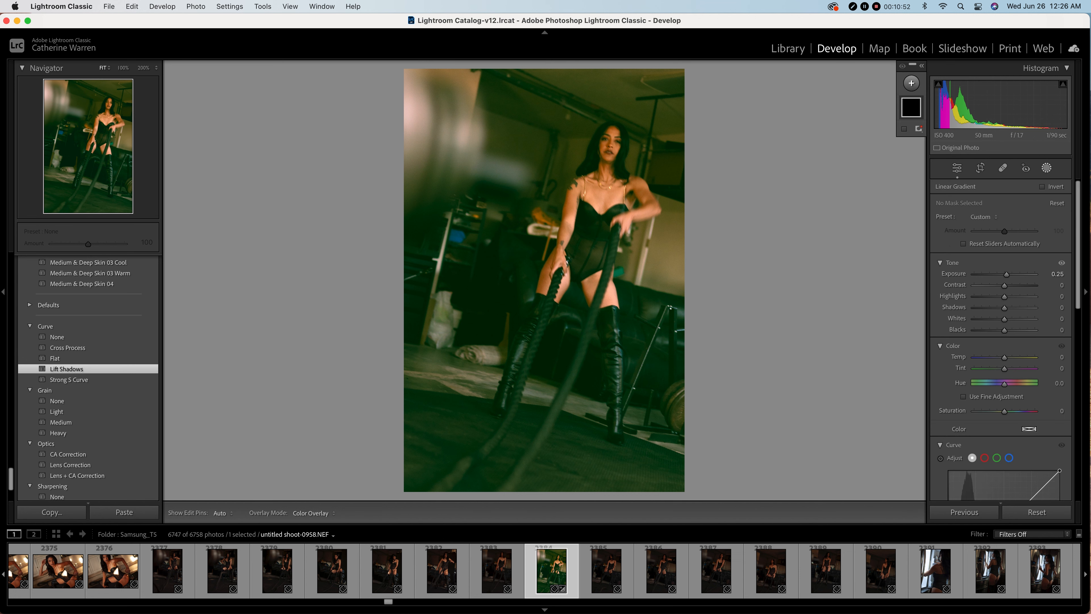
drag(414, 431, 581, 349)
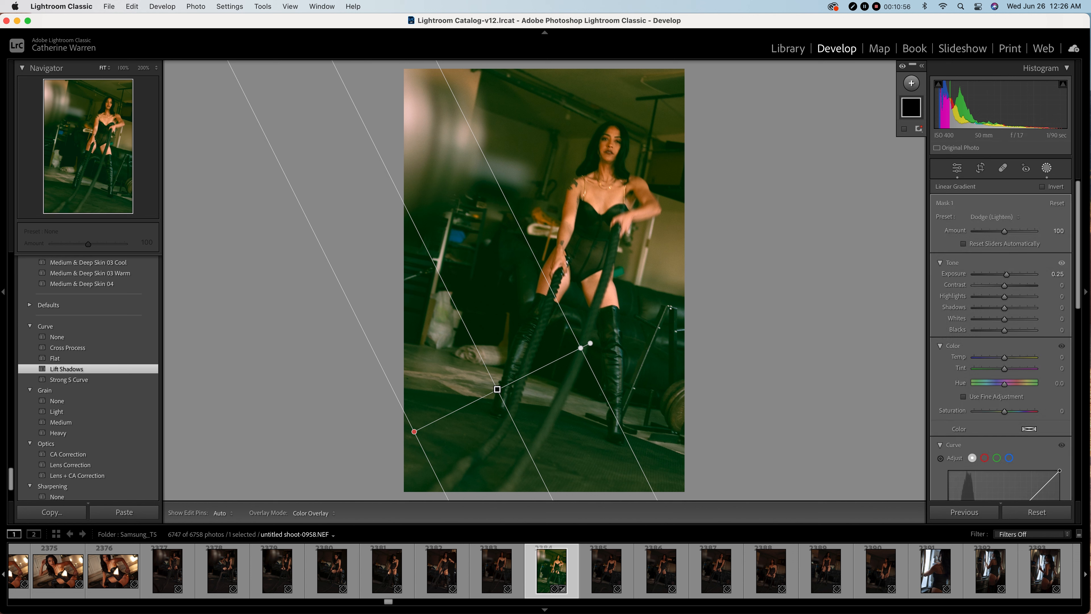
click(984, 216)
click(996, 206)
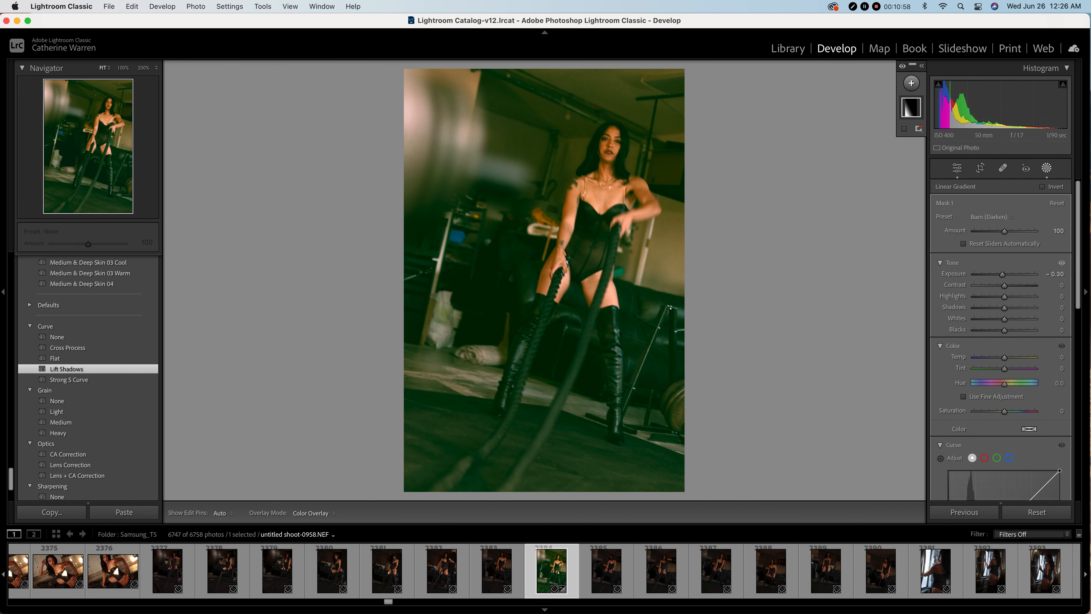
drag(996, 274, 990, 273)
drag(590, 343, 593, 358)
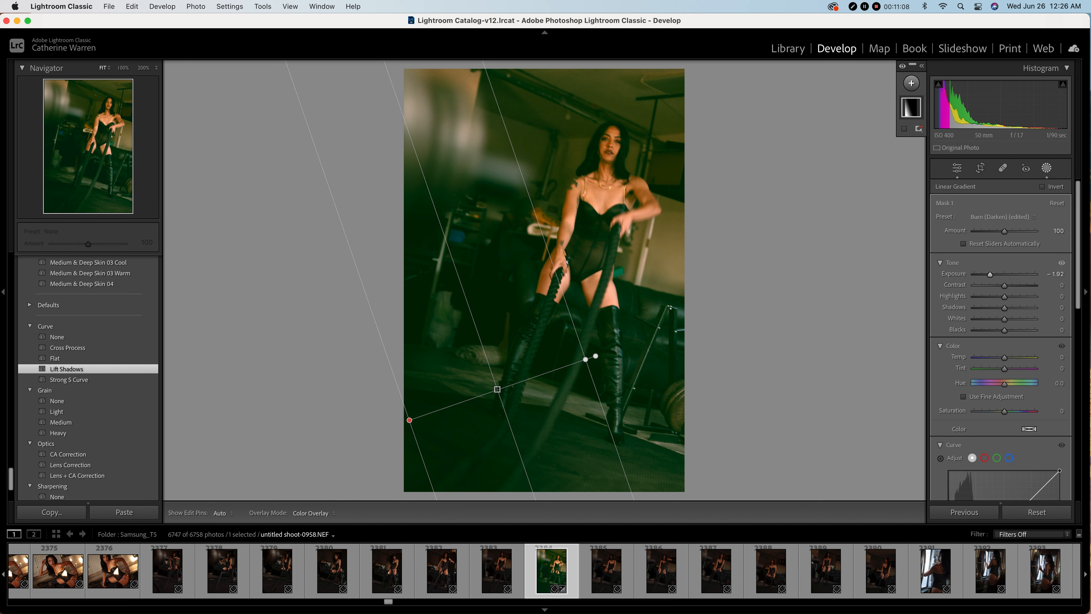
Add a second linear gradient mask from the photo's right edge inward, with the Burn (Darken) preset and exposure at -1.11.
click(911, 83)
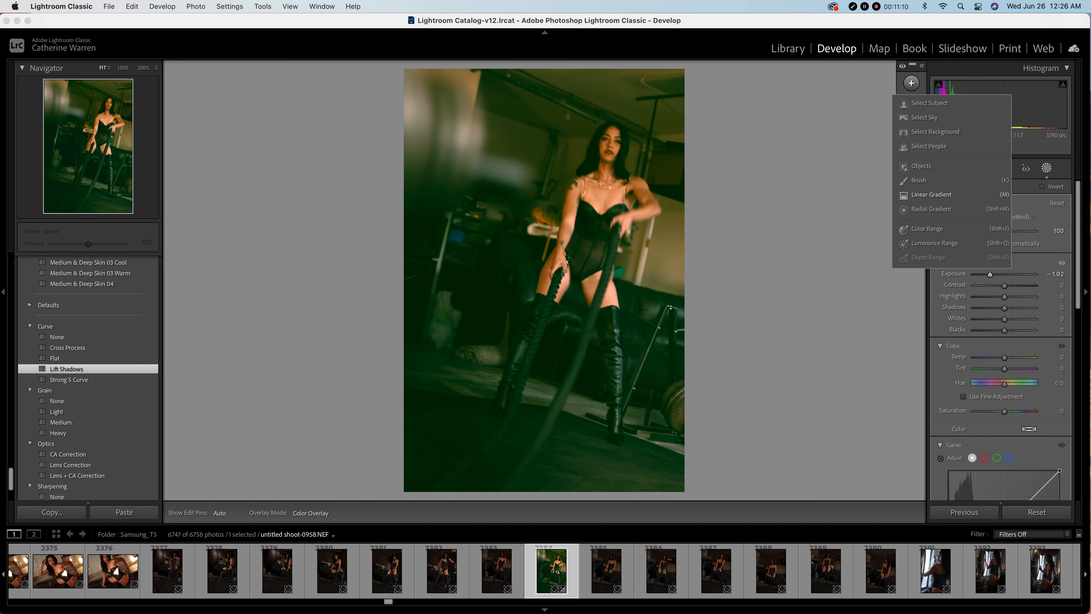
click(931, 194)
mouse_move(680, 305)
mouse_down()
mouse_move(624, 289)
mouse_move(614, 269)
mouse_move(606, 277)
mouse_up()
click(991, 216)
click(1001, 206)
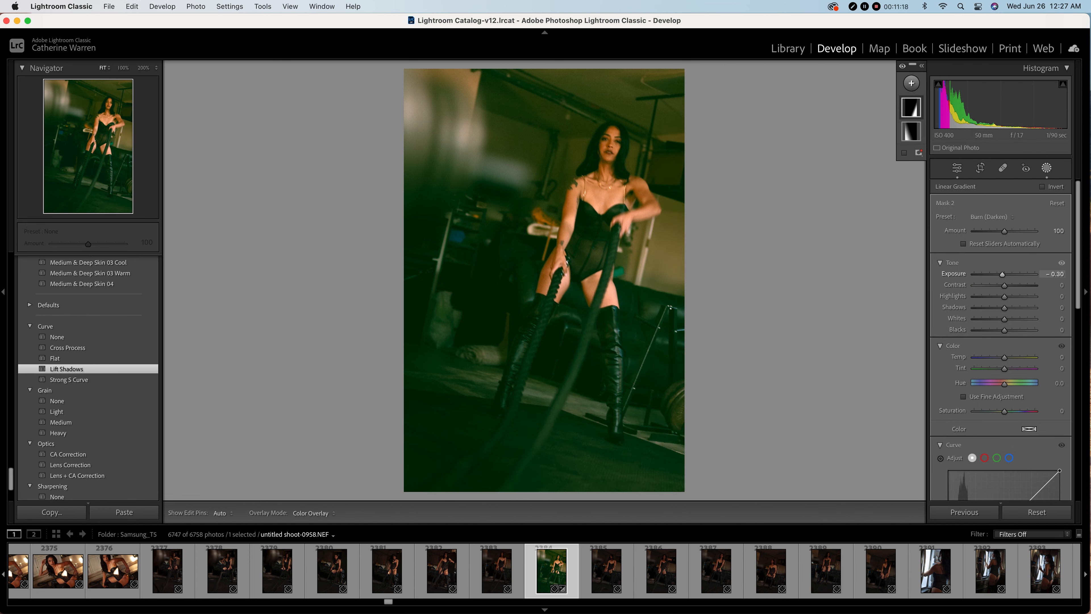
drag(1003, 274, 995, 274)
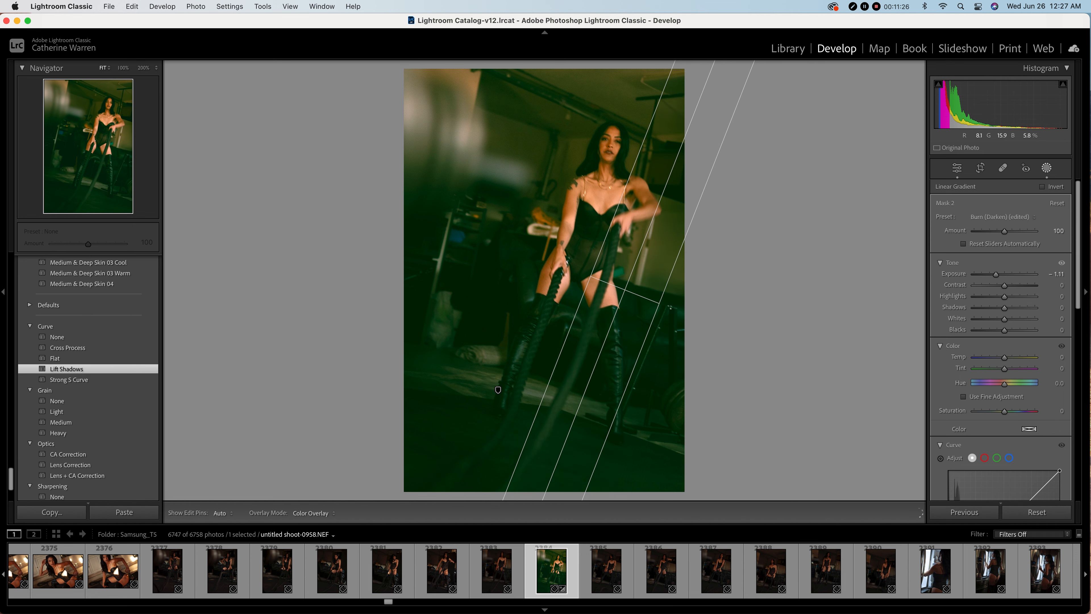
drag(632, 288, 572, 265)
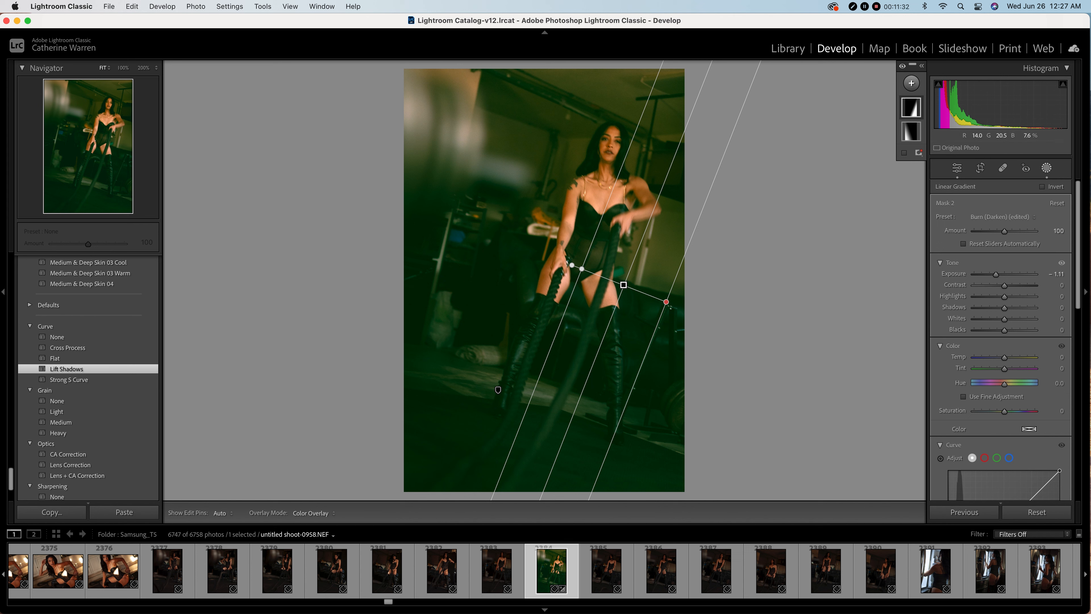
scroll(1001, 339, down, 5)
scroll(1001, 339, down, 2)
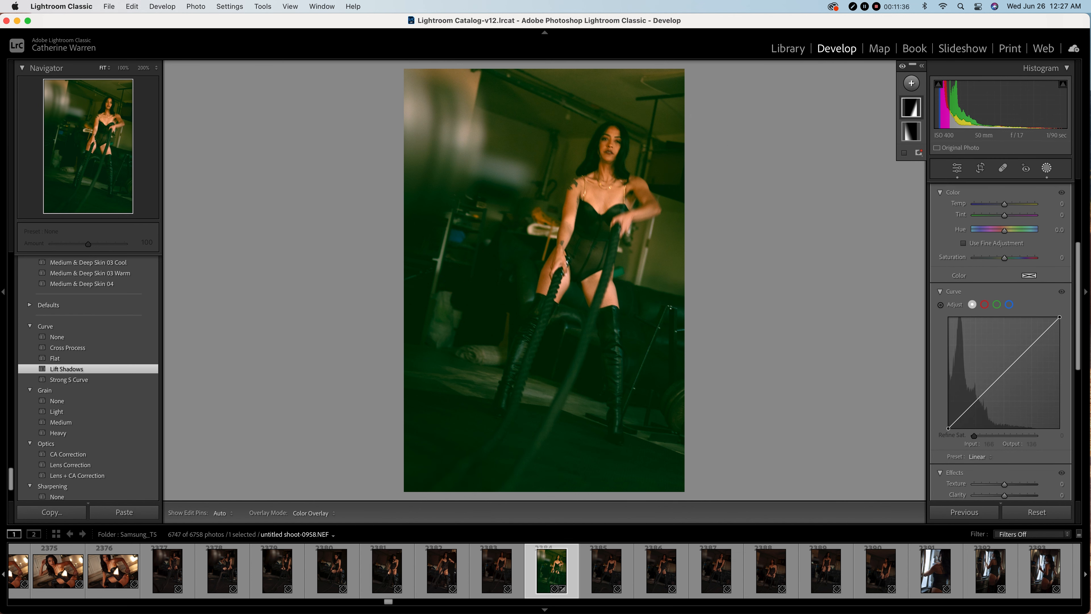
scroll(1001, 340, down, 4)
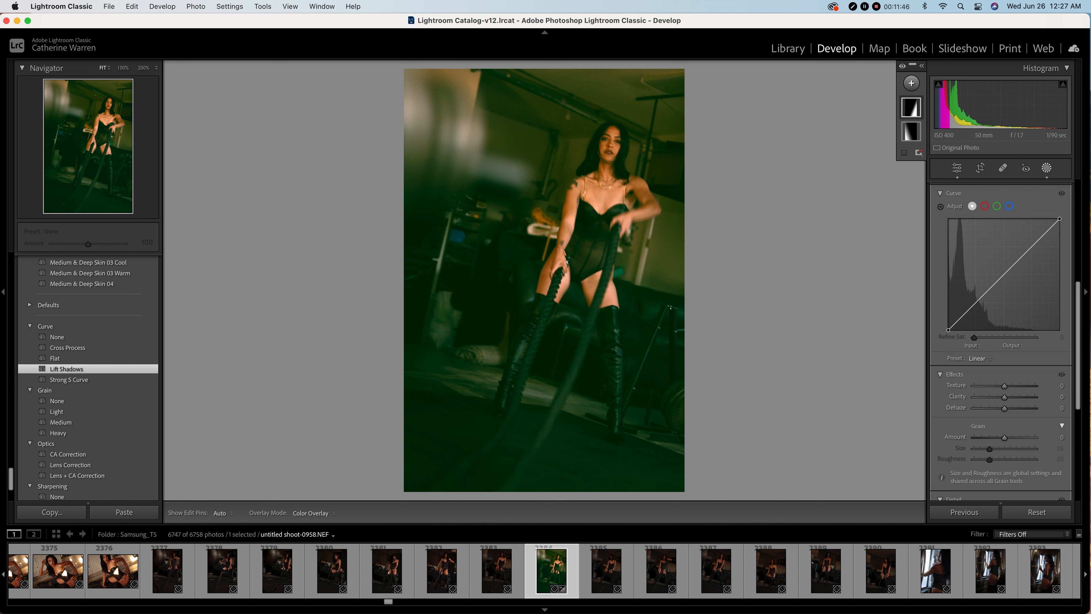
Add a third linear gradient mask rising from the photo's bottom toward the legs, with exposure at 0.39 and shadows at 10.
click(912, 83)
click(935, 209)
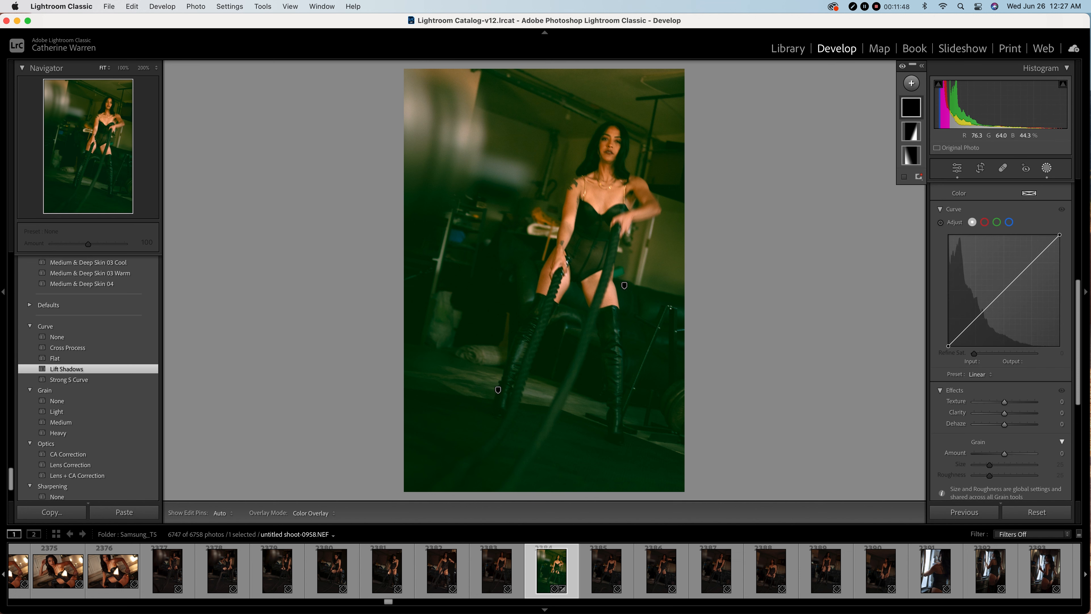
click(912, 83)
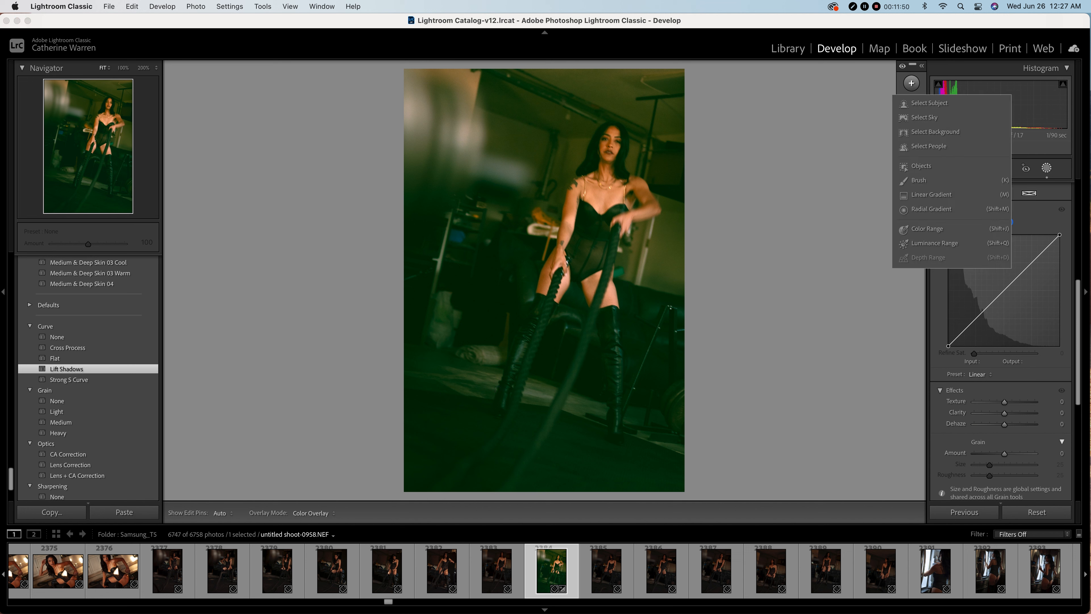
click(932, 194)
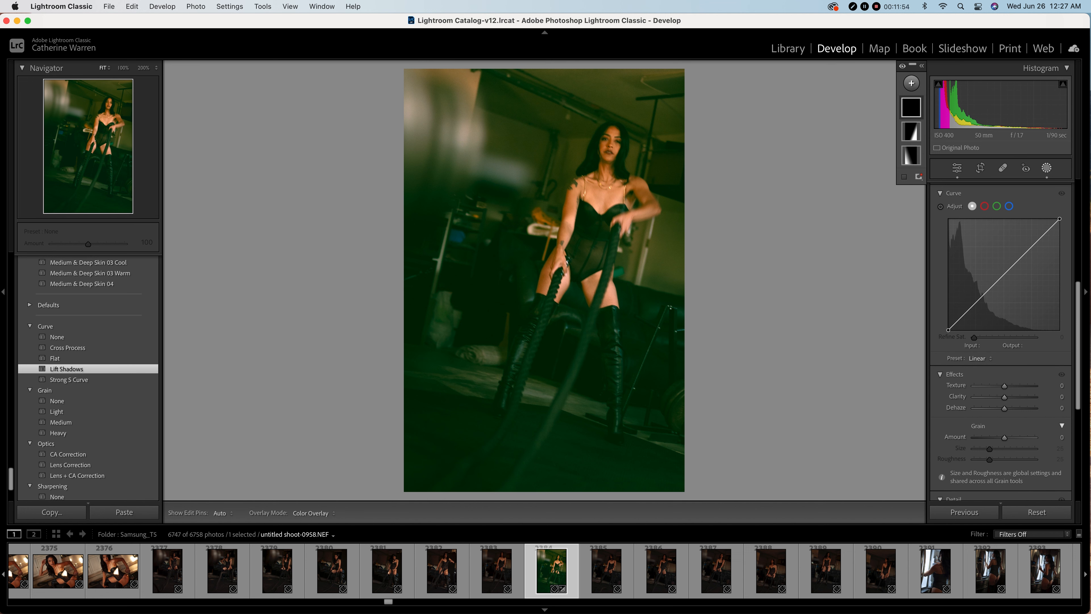
drag(544, 474, 597, 297)
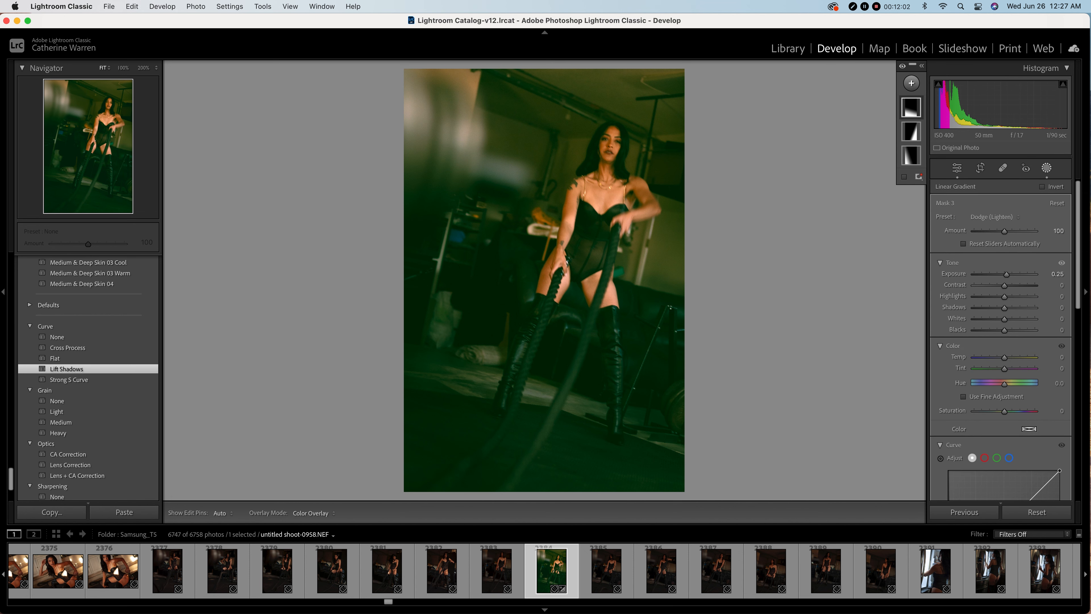
drag(1006, 274, 1008, 274)
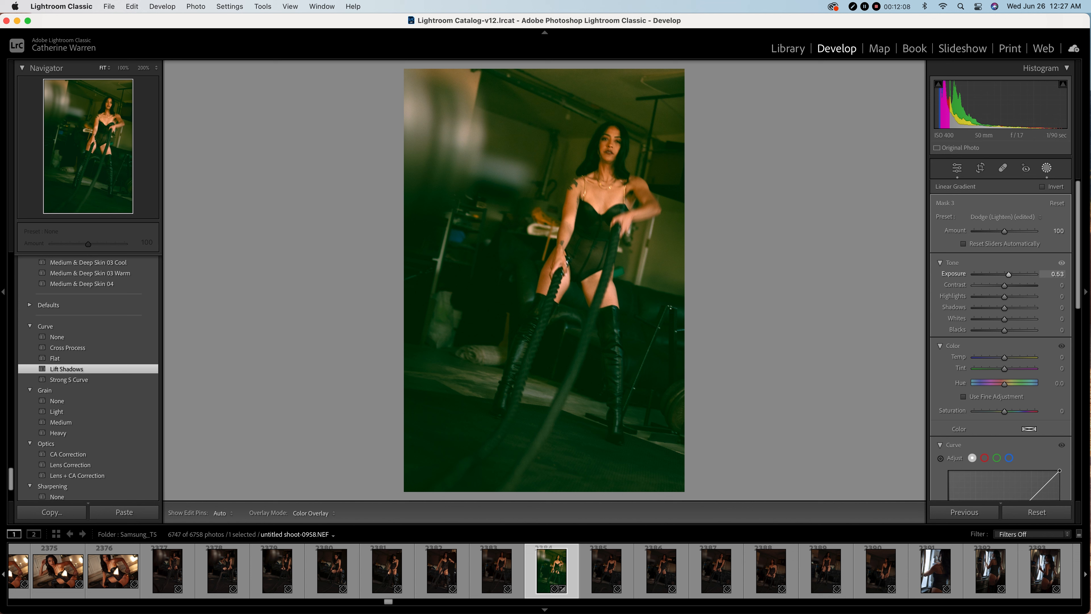
drag(1009, 274, 1008, 307)
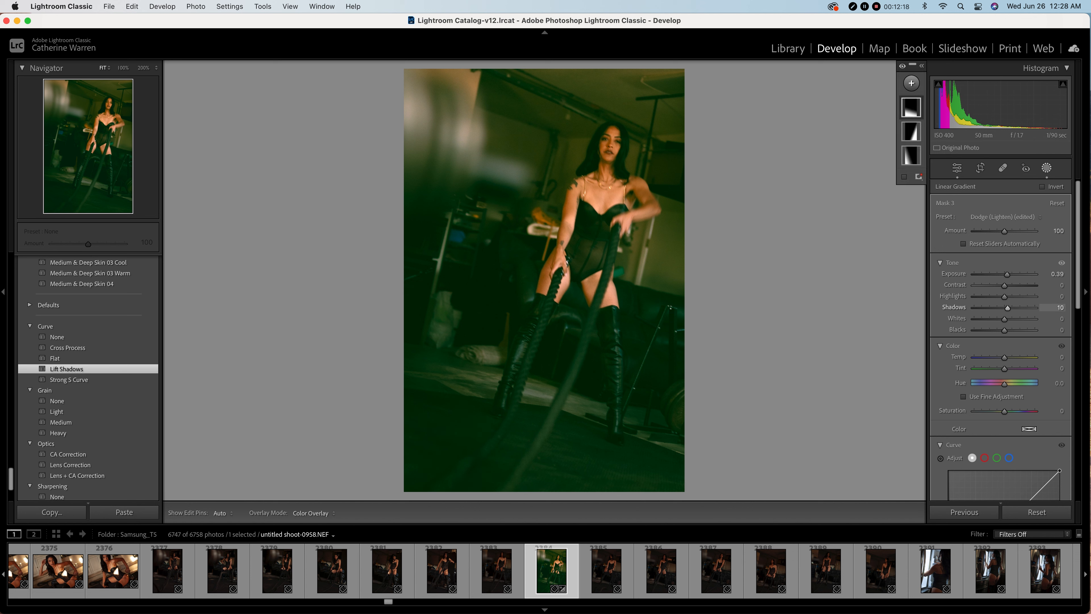
Add a radial gradient mask centred on the woman's face and set its exposure to 0.19.
scroll(1007, 270, down, 2)
scroll(1007, 270, up, 2)
click(911, 83)
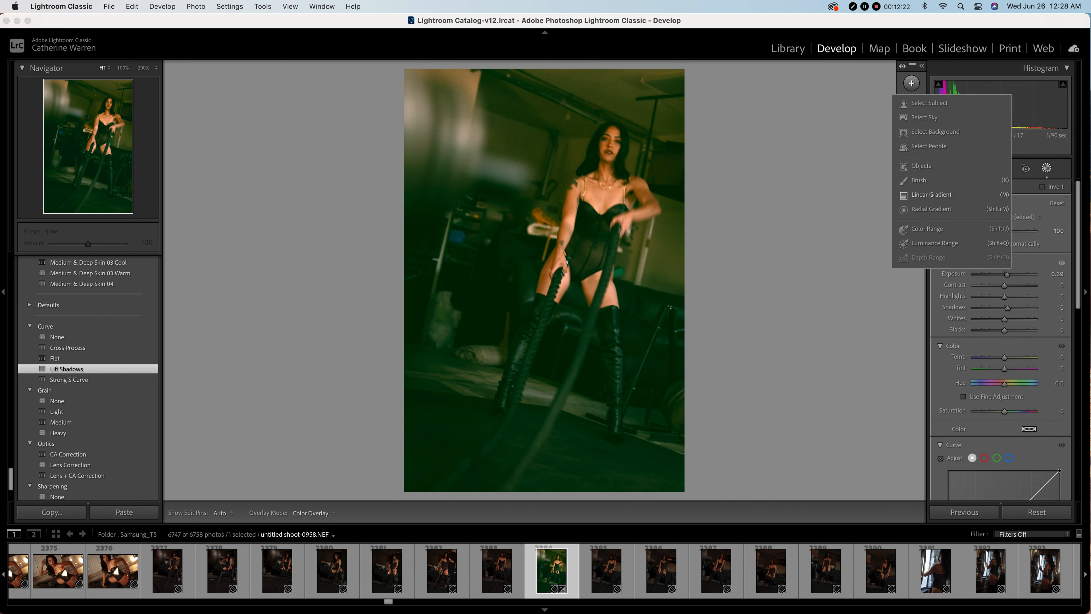
click(932, 209)
drag(613, 145, 672, 214)
mouse_move(612, 145)
mouse_down()
mouse_move(601, 175)
mouse_move(612, 153)
mouse_up()
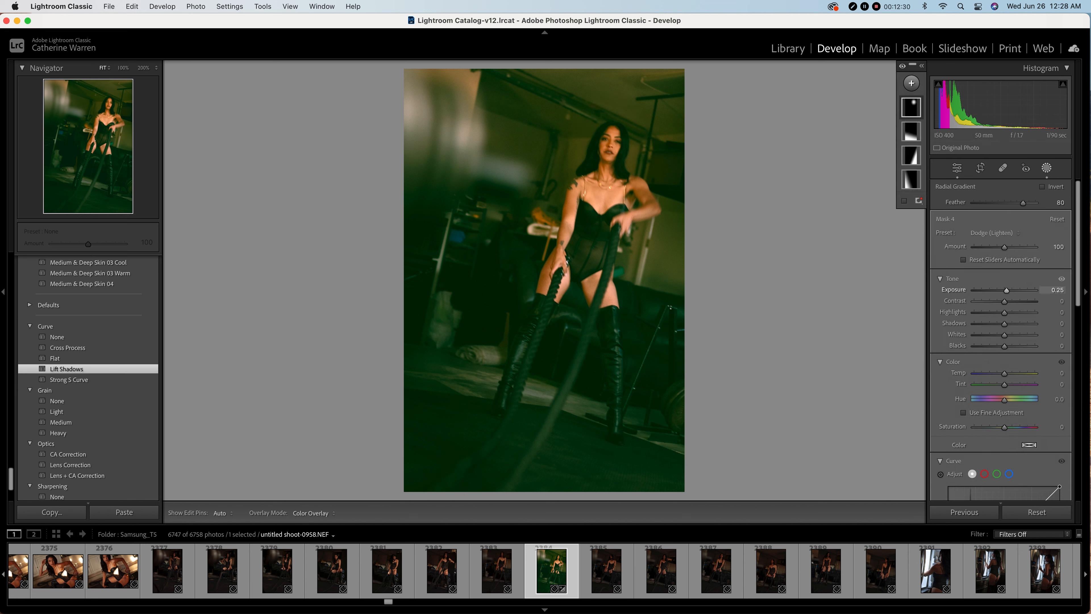
drag(1006, 291, 1006, 290)
Enlarge the radial mask over the woman's head and torso, set feather to 45 and amount to about 150, and close masking.
drag(612, 220, 611, 269)
drag(671, 152, 688, 152)
drag(611, 151, 604, 196)
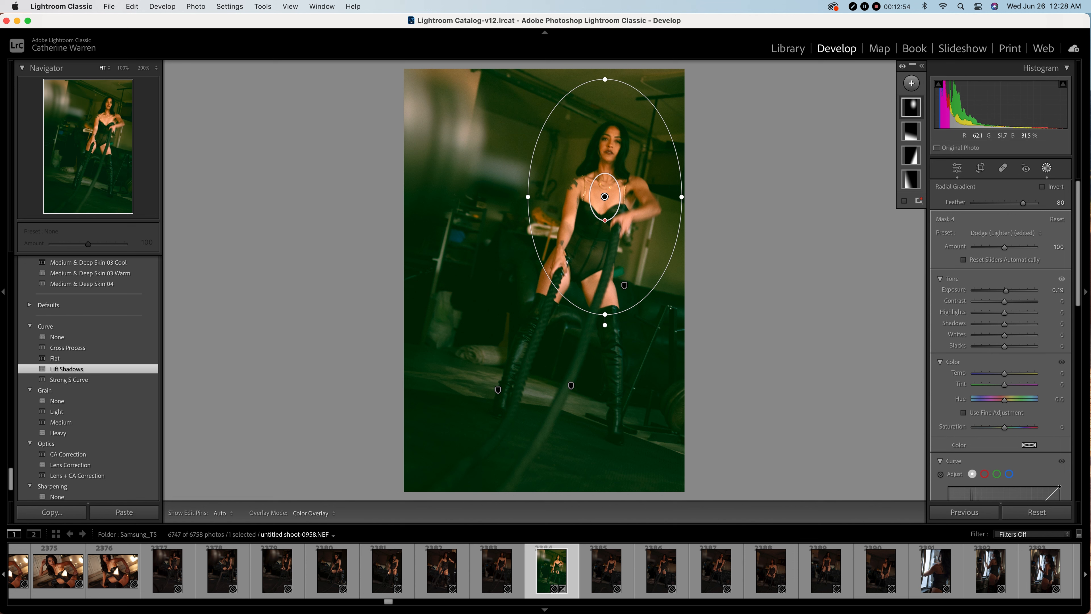
drag(605, 220, 605, 261)
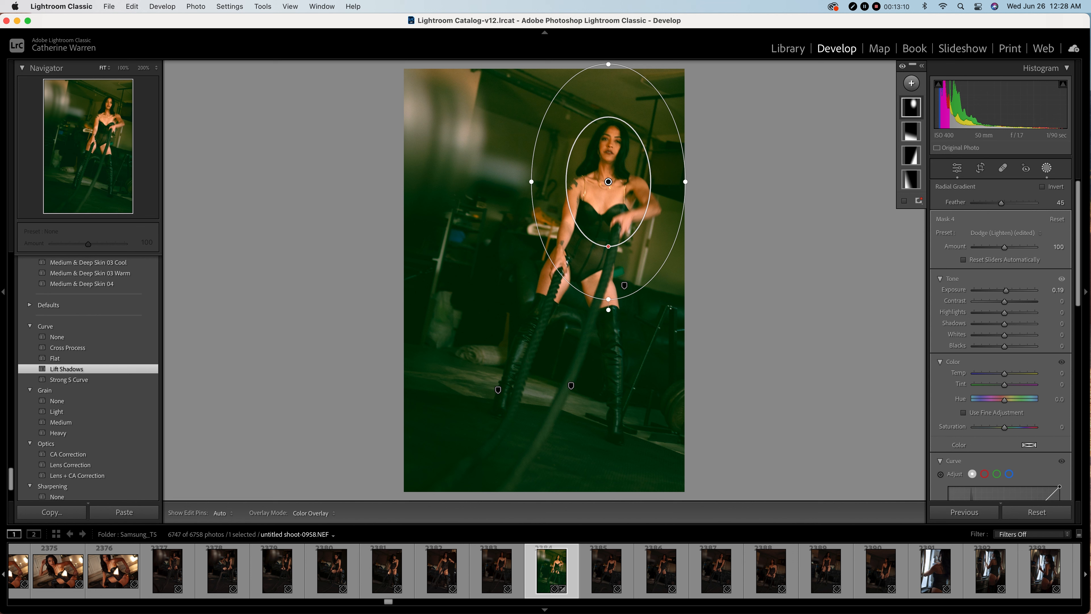
drag(1009, 247, 1022, 247)
scroll(1001, 340, down, 8)
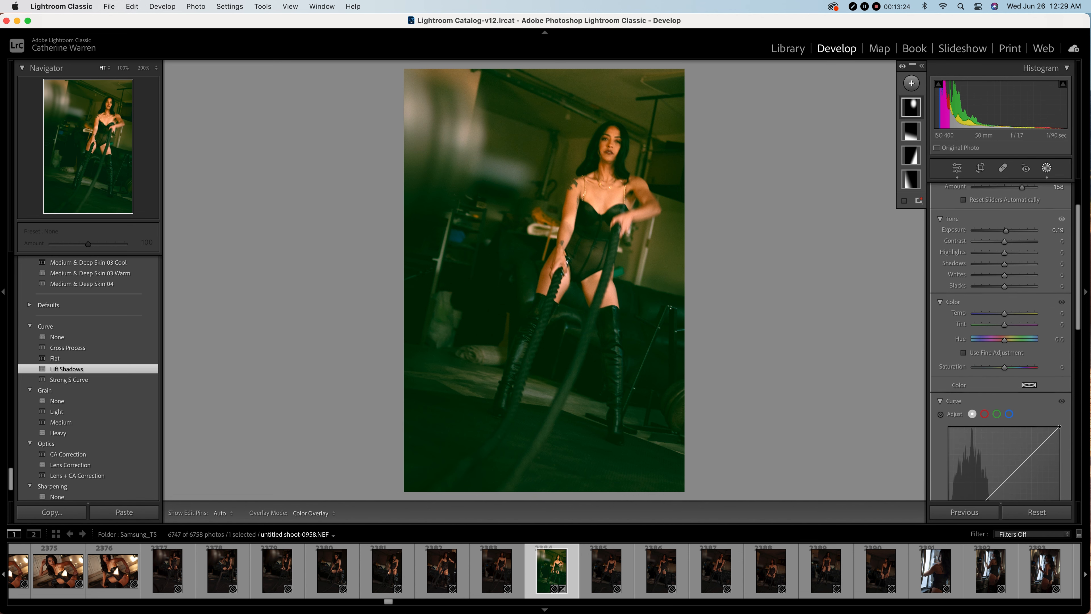
scroll(1001, 339, down, 10)
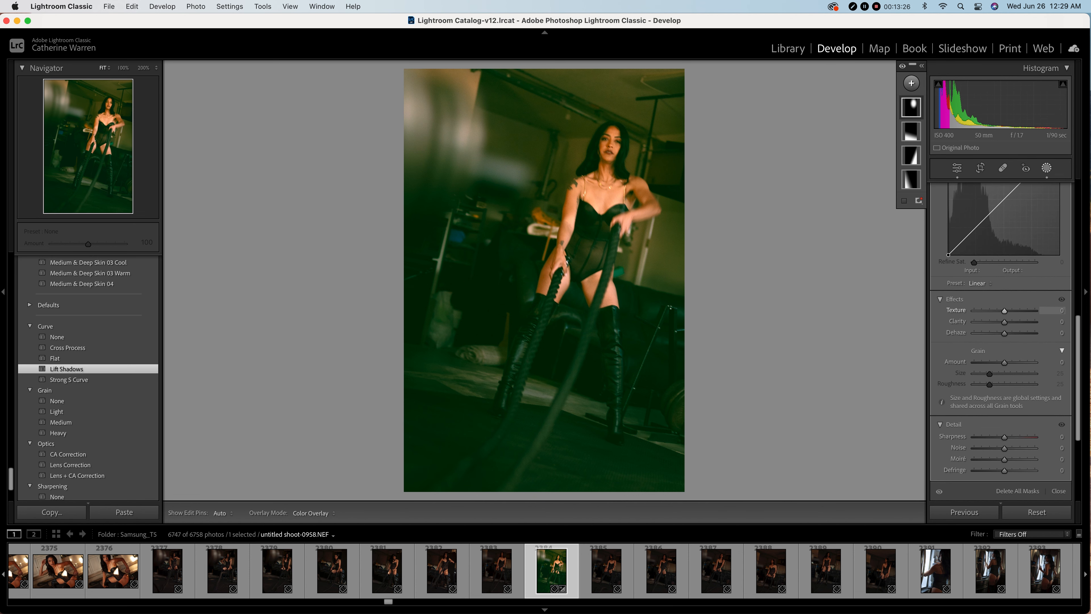
click(1059, 343)
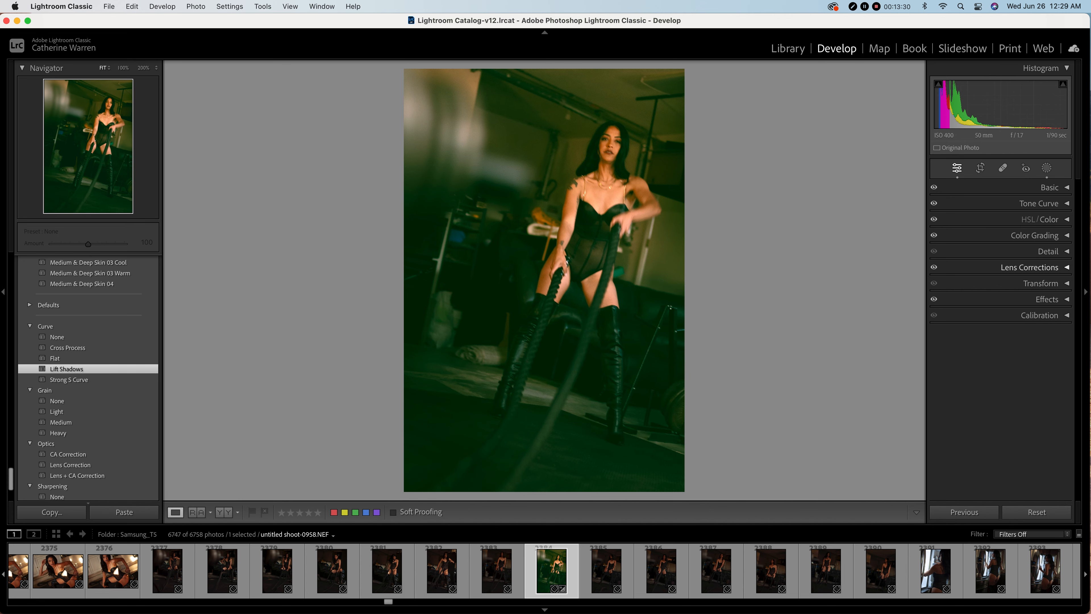
Inspect the grain at 200% on the face and body, and set the grain amount to 25.
click(1047, 299)
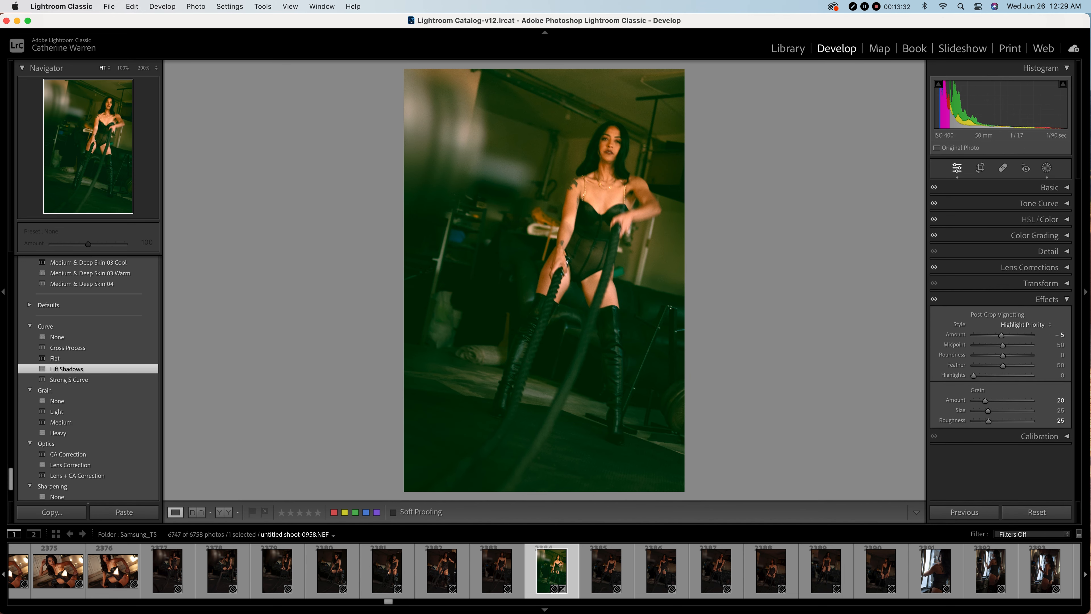
click(610, 134)
drag(663, 248, 553, 297)
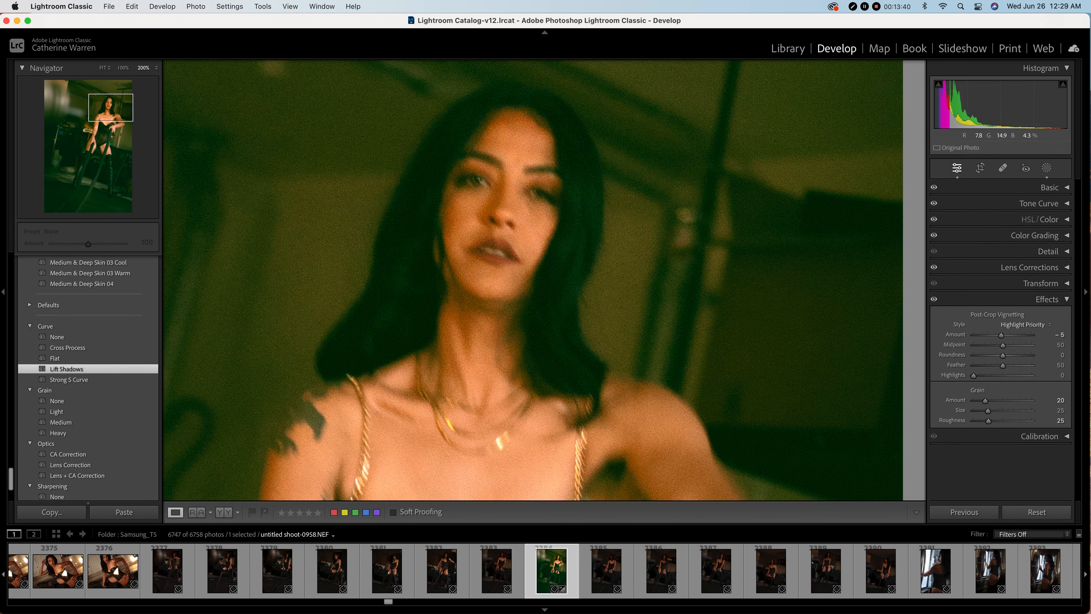
drag(641, 301, 637, 189)
drag(636, 387, 481, 106)
drag(538, 301, 675, 161)
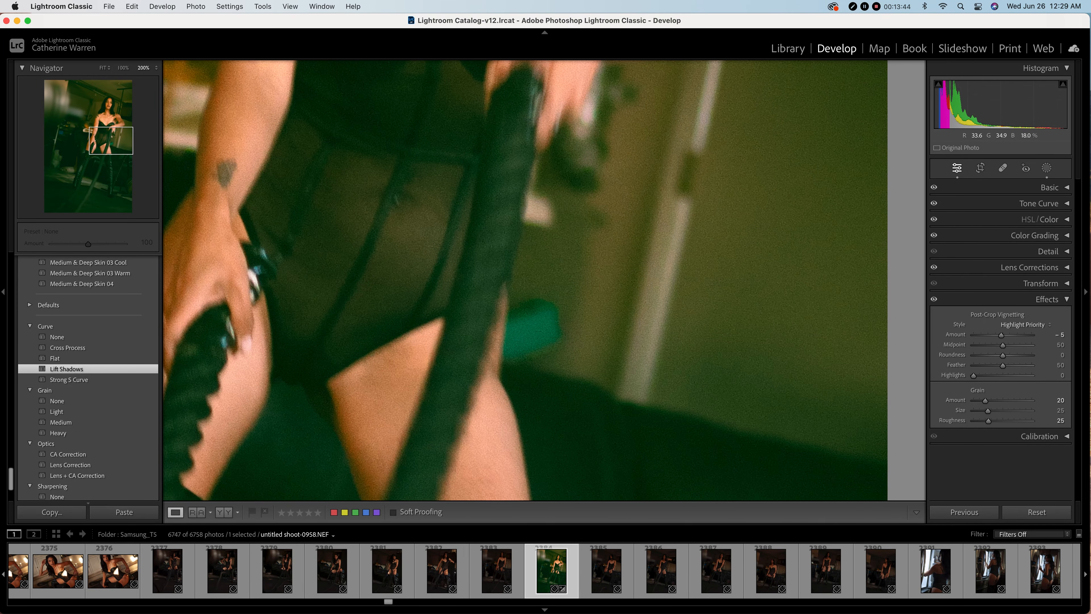
drag(705, 111, 653, 366)
key(z)
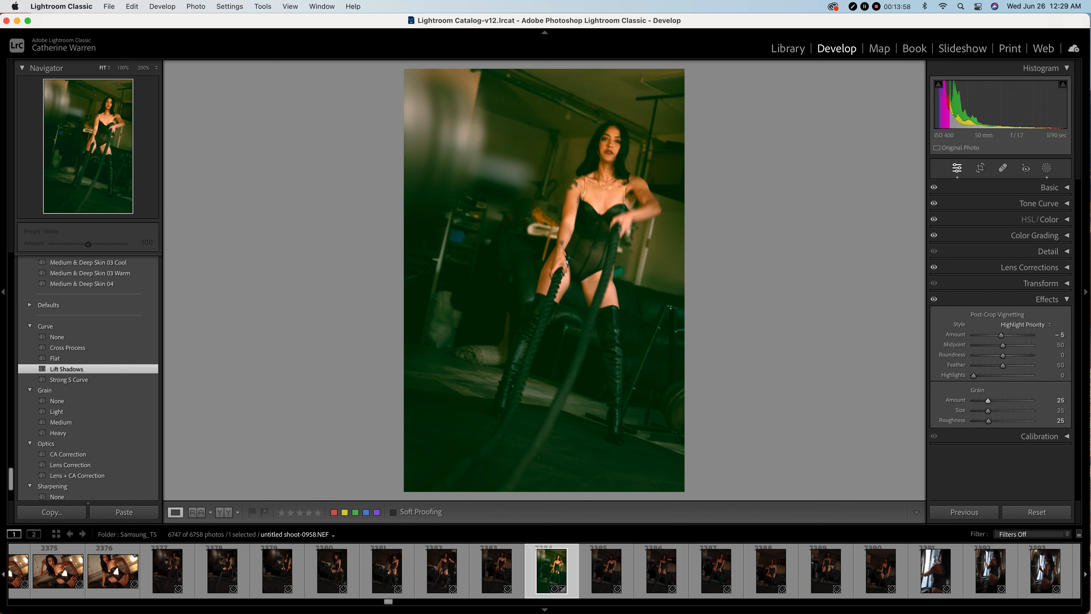
Check the area beside the woman's head up close and collapse the Effects settings.
click(647, 123)
click(647, 122)
click(645, 133)
click(646, 134)
click(1048, 300)
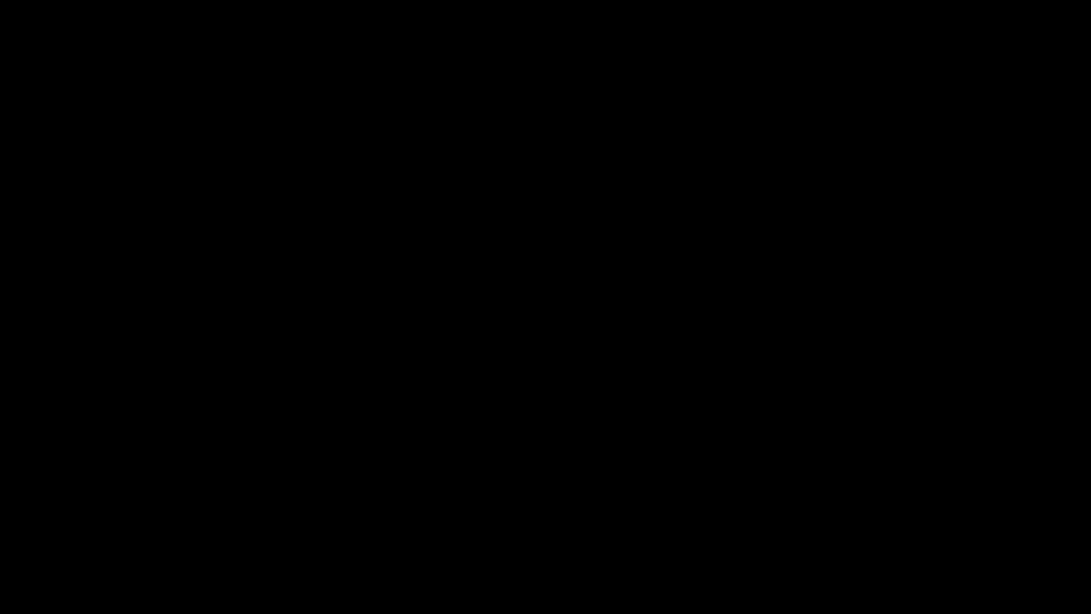